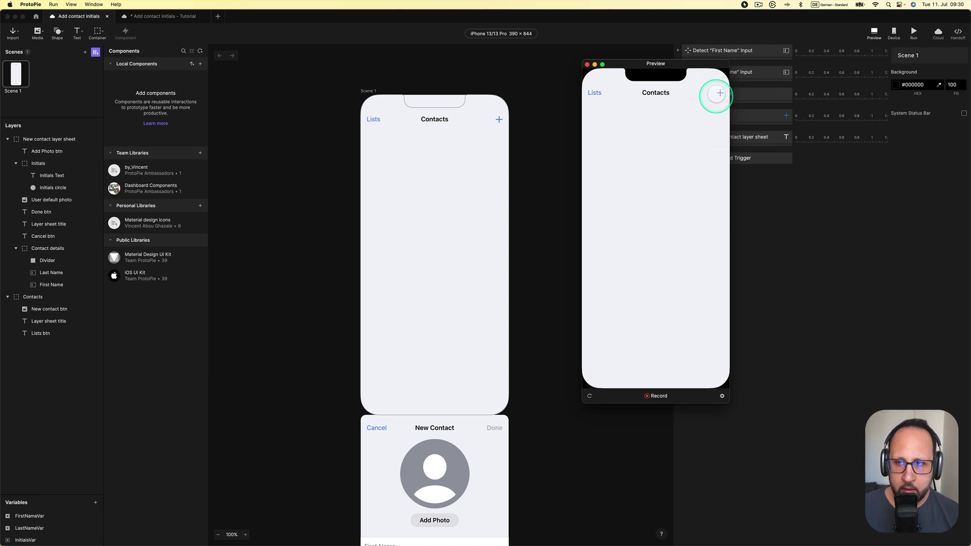
{"action": "left_click", "coordinate": [719, 92]}
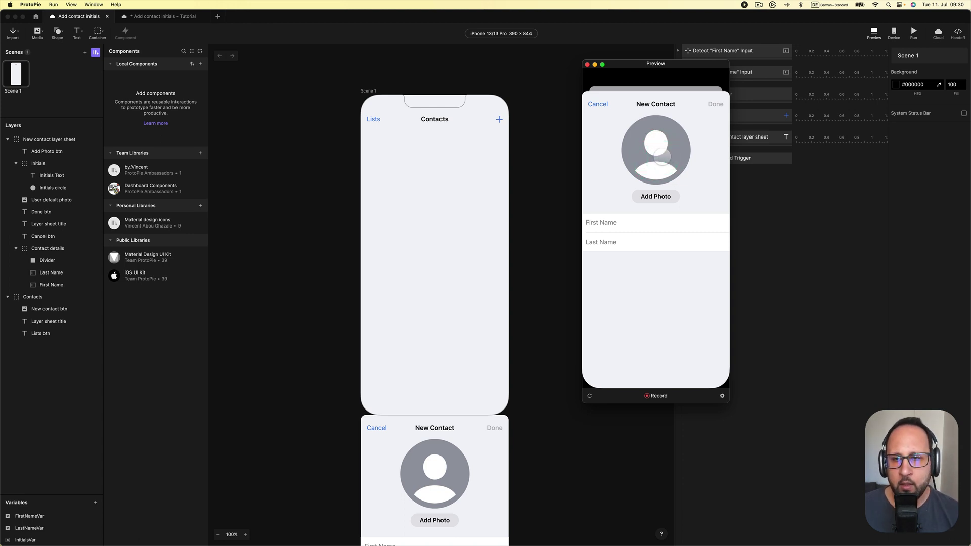
{"action": "left_click", "coordinate": [599, 104]}
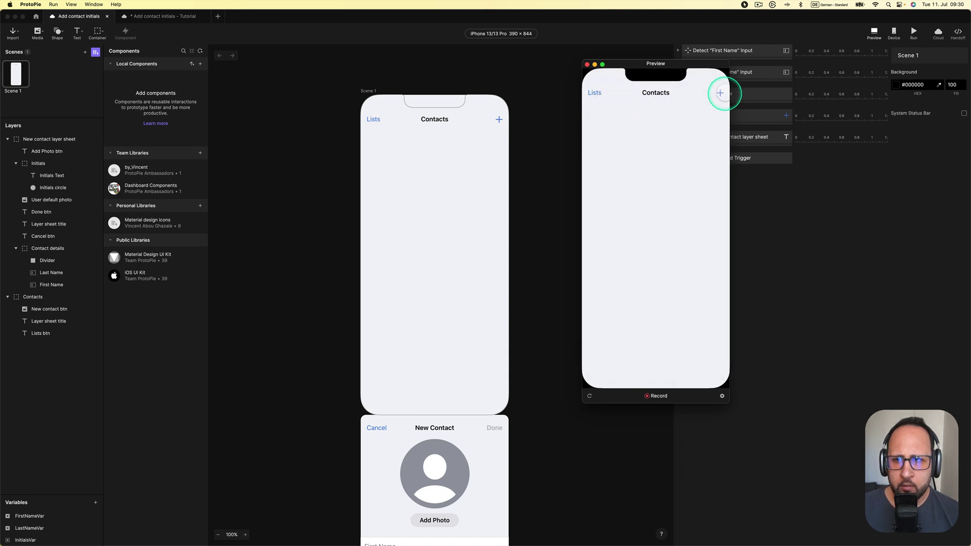
{"action": "left_click", "coordinate": [721, 93]}
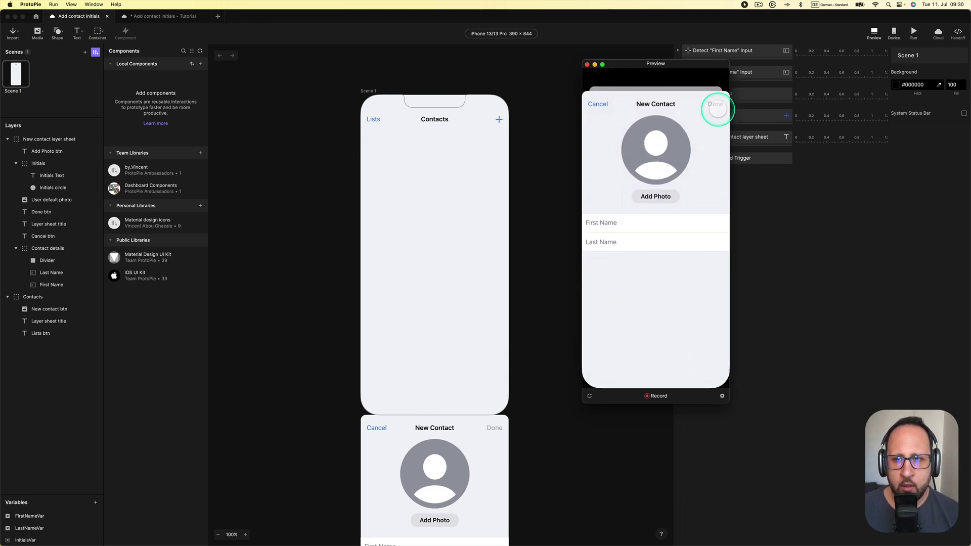
{"action": "left_click", "coordinate": [598, 104]}
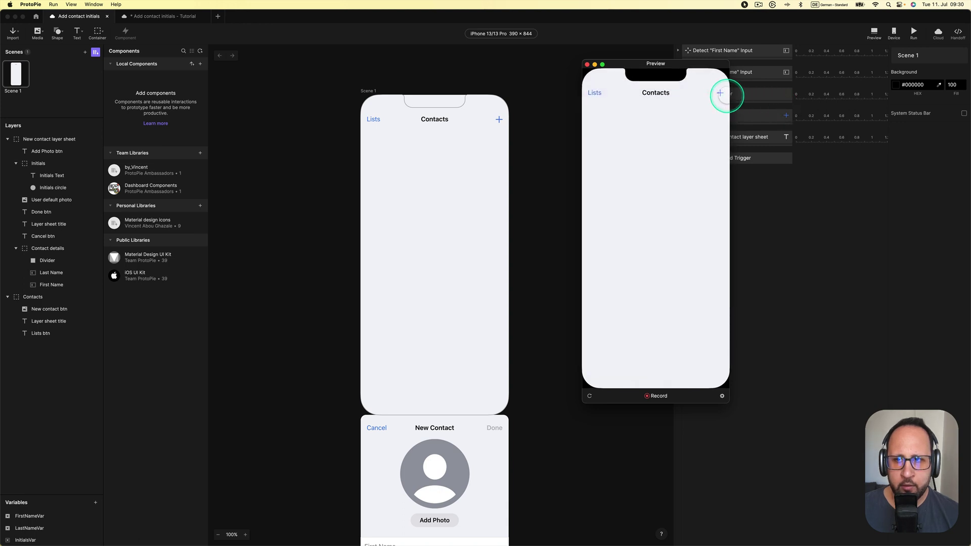
{"action": "left_click", "coordinate": [720, 93]}
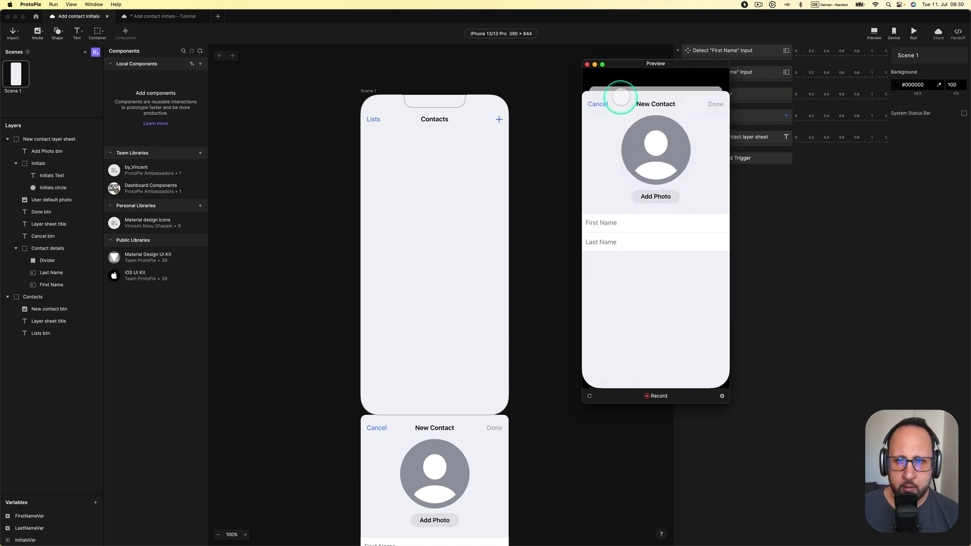
{"action": "left_click", "coordinate": [596, 101]}
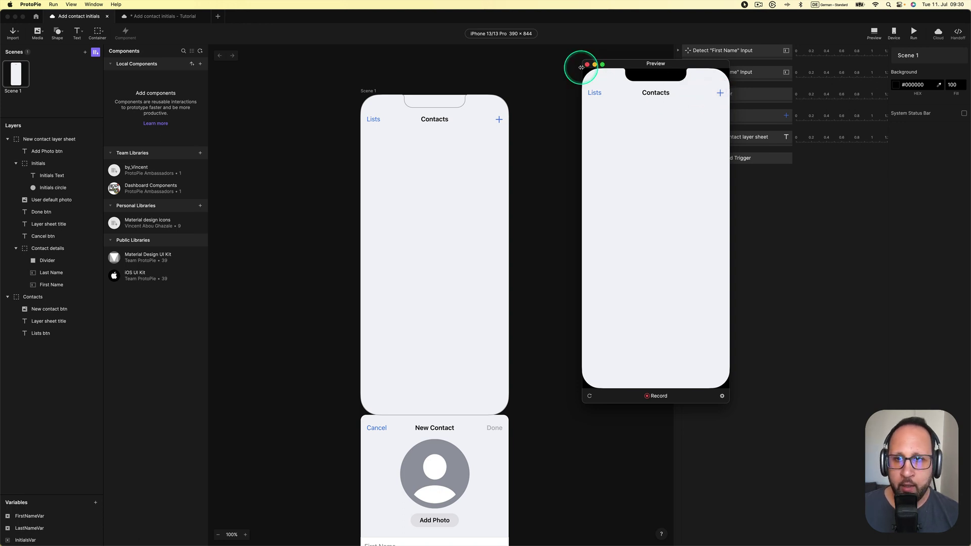
Close the preview and show the New contact trigger's Move layer sheet response (Y 60, Ease Out Expo)
{"action": "left_click", "coordinate": [587, 64]}
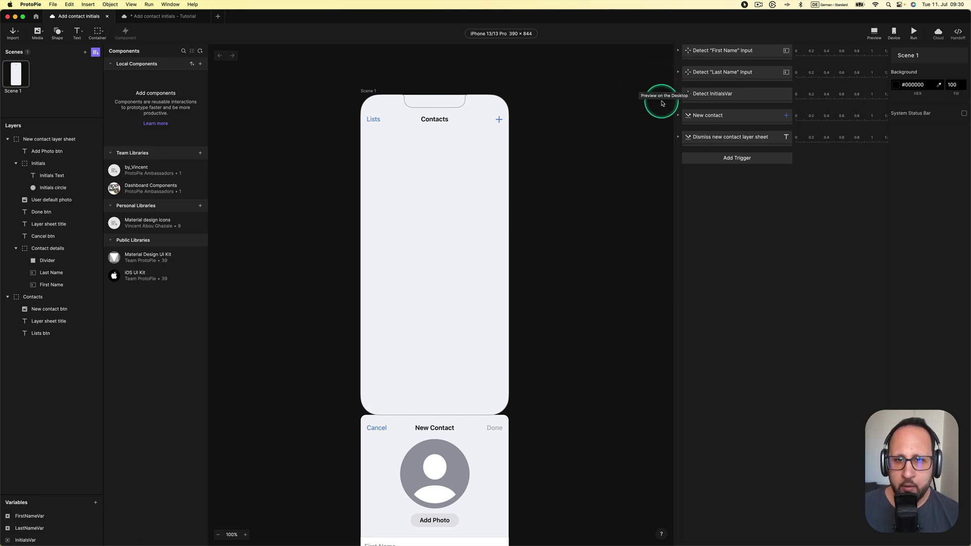
{"action": "left_click", "coordinate": [708, 116]}
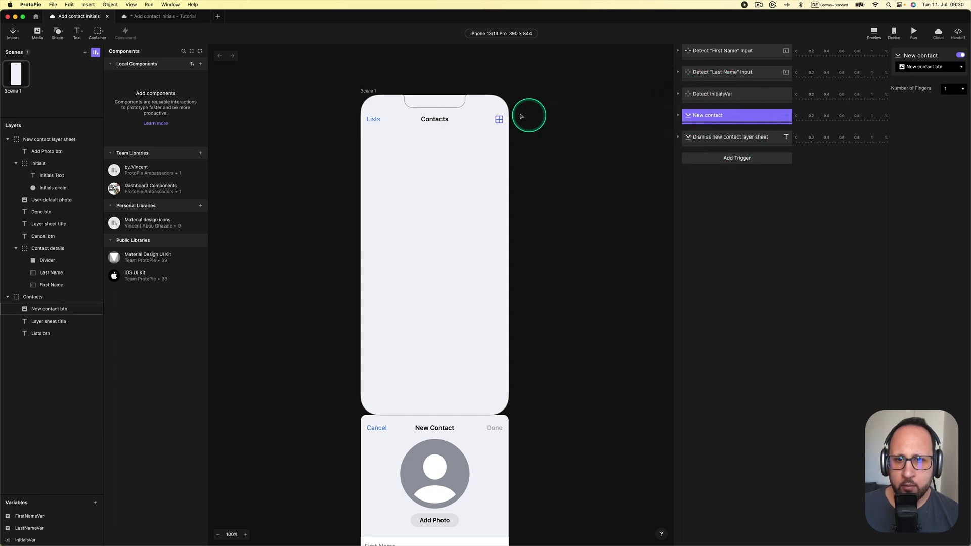
{"action": "left_click", "coordinate": [680, 118]}
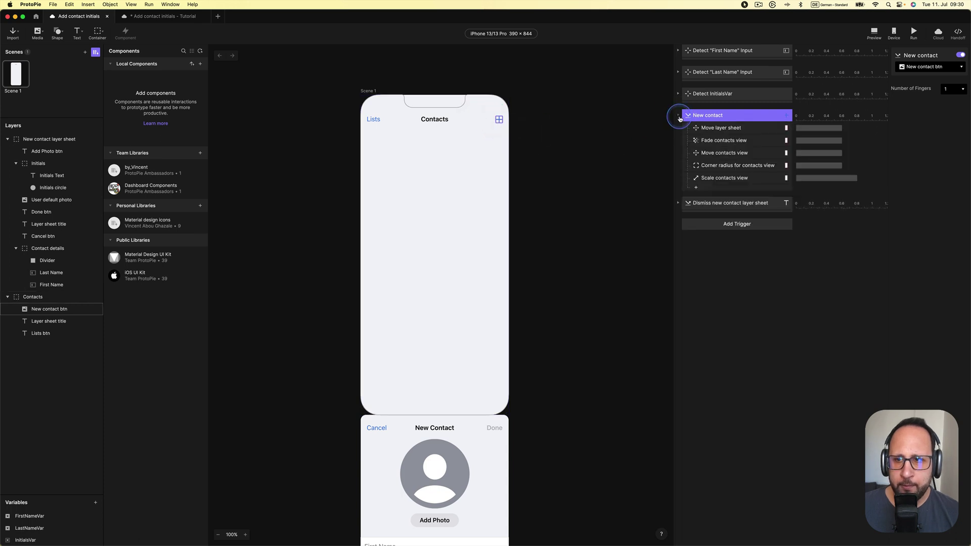
{"action": "left_click", "coordinate": [725, 128]}
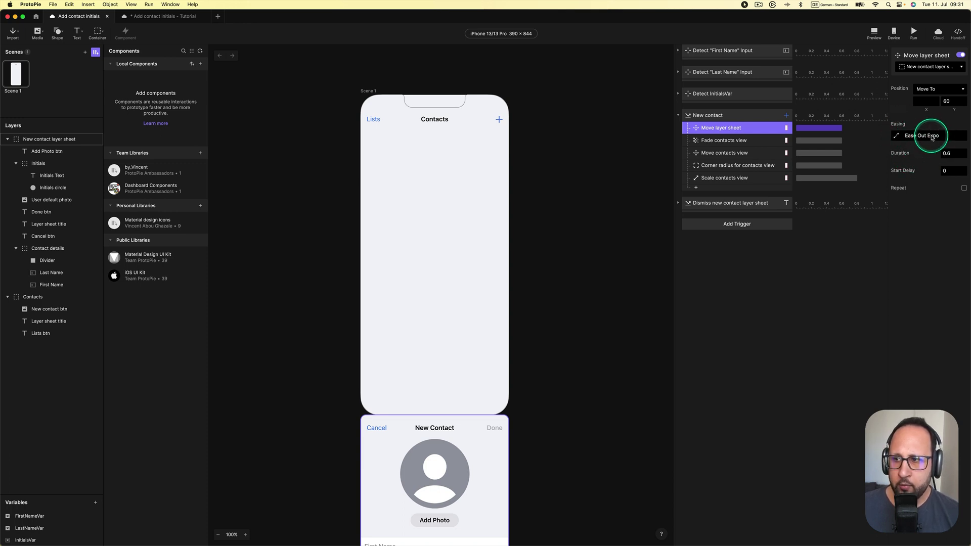
{"action": "left_click", "coordinate": [896, 139]}
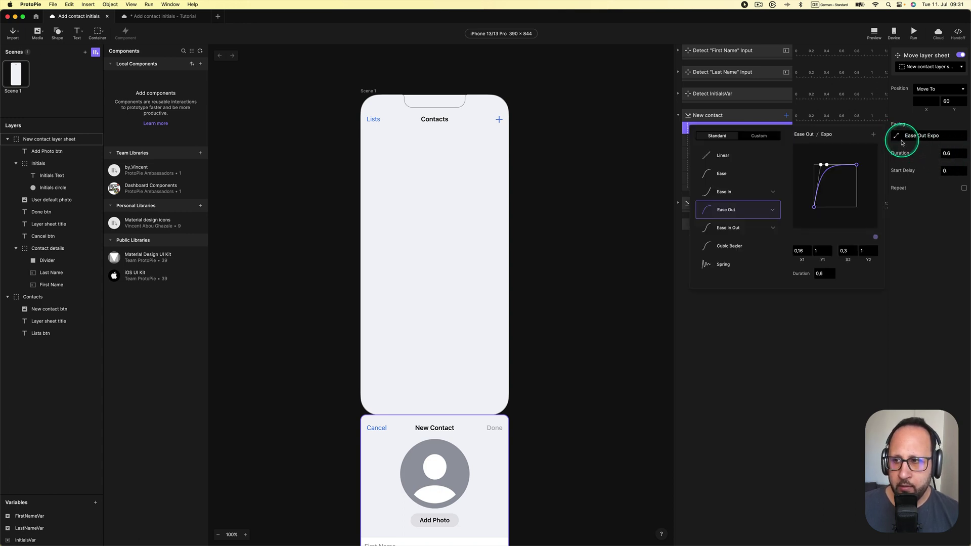
{"action": "left_click", "coordinate": [758, 137]}
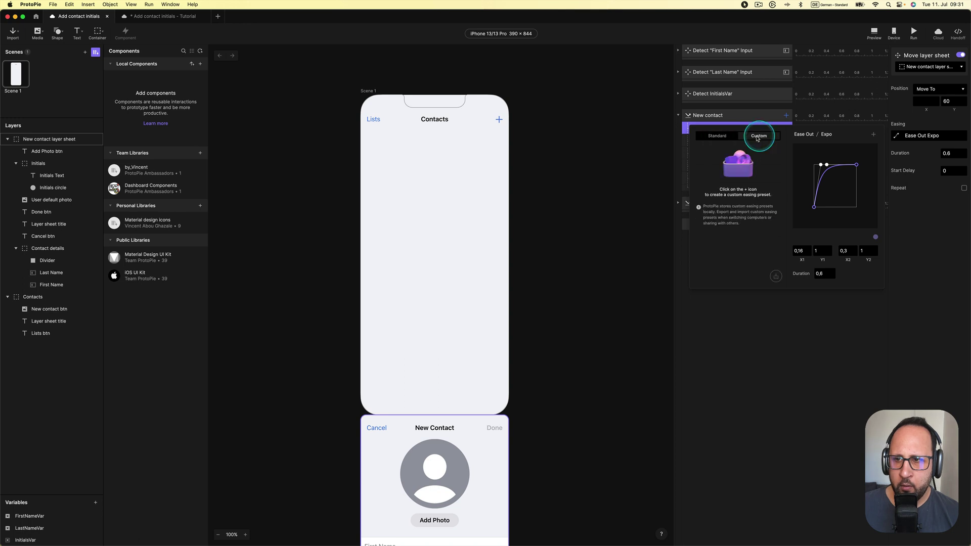
{"action": "left_click", "coordinate": [730, 137]}
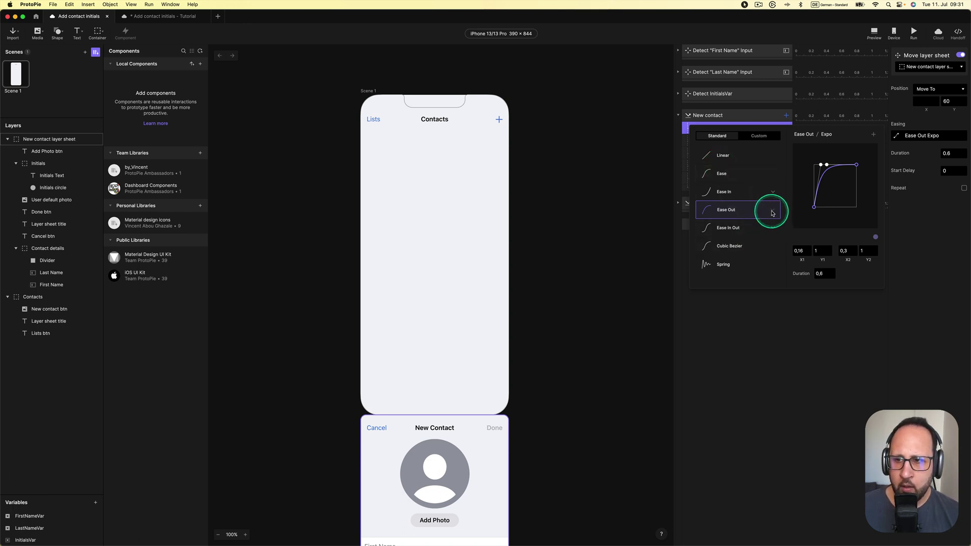
{"action": "left_click", "coordinate": [773, 213]}
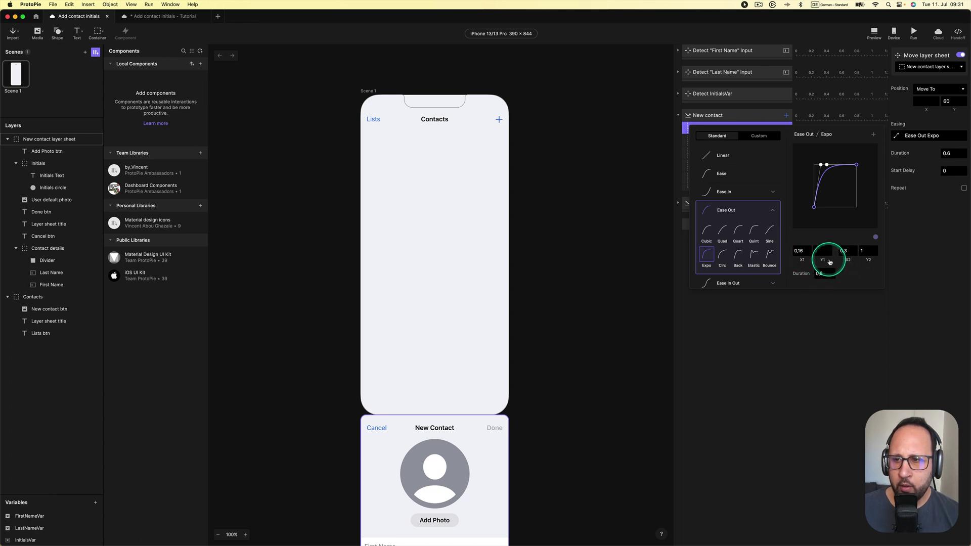
{"action": "left_click", "coordinate": [760, 137]}
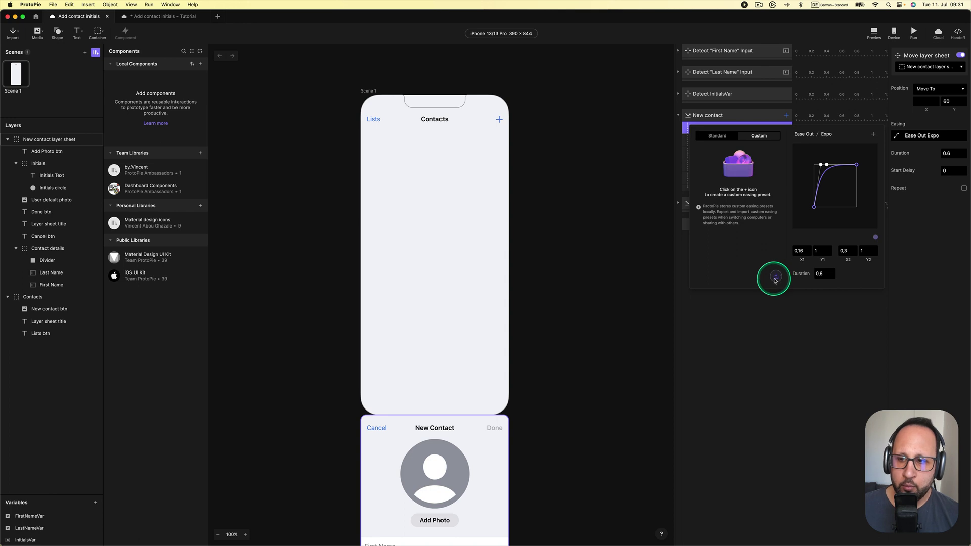
{"action": "left_click", "coordinate": [729, 136]}
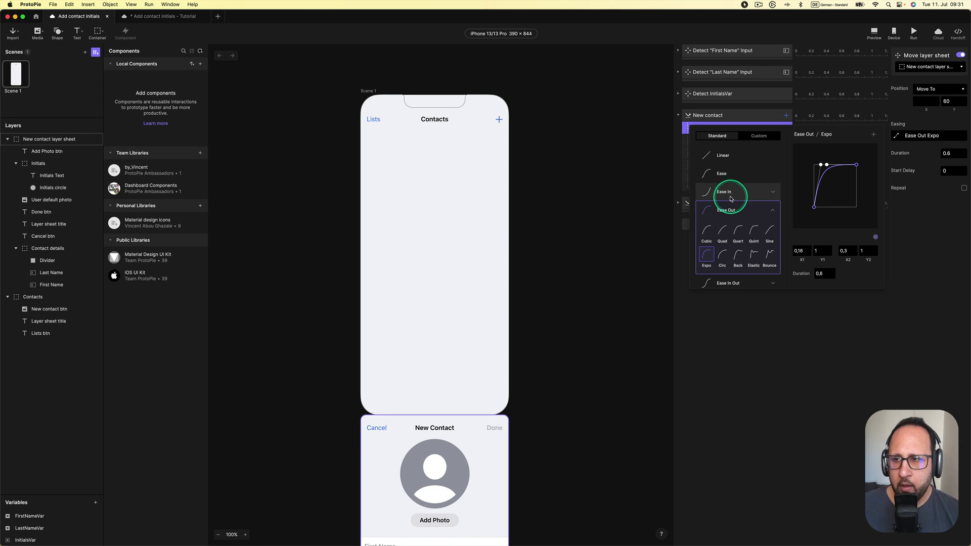
{"action": "left_click", "coordinate": [763, 319]}
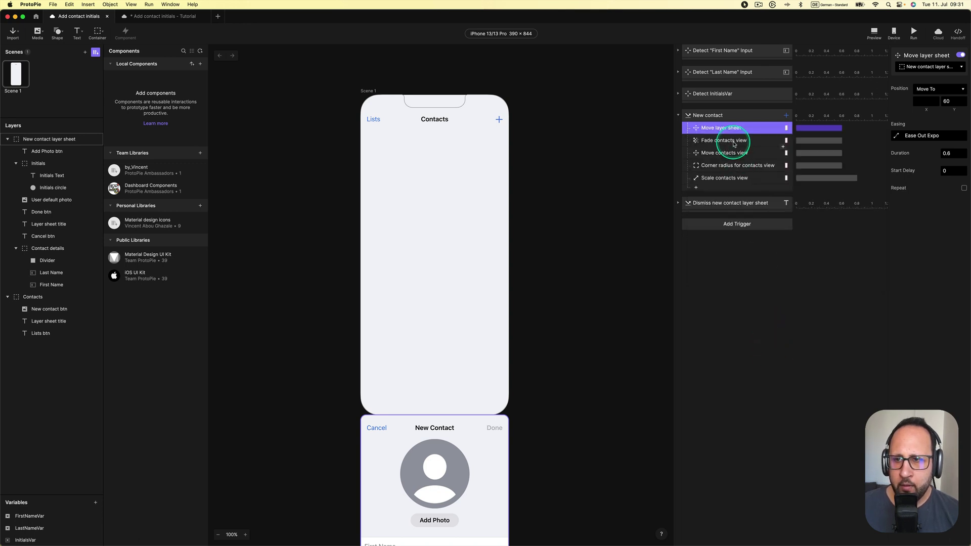
Check the Fade contacts view response (opacity 70), then preview opening and cancelling the New Contact sheet
{"action": "left_click", "coordinate": [733, 144]}
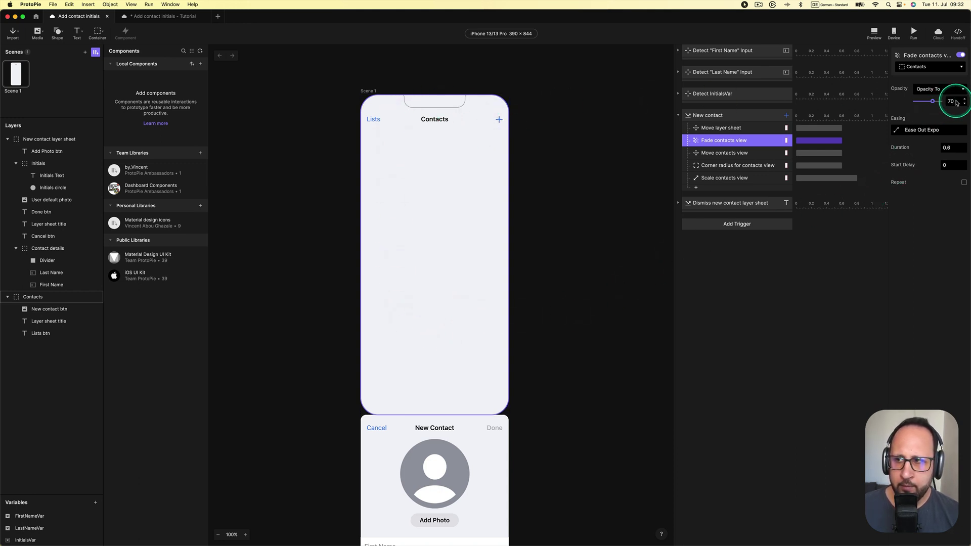
{"action": "left_click", "coordinate": [872, 31]}
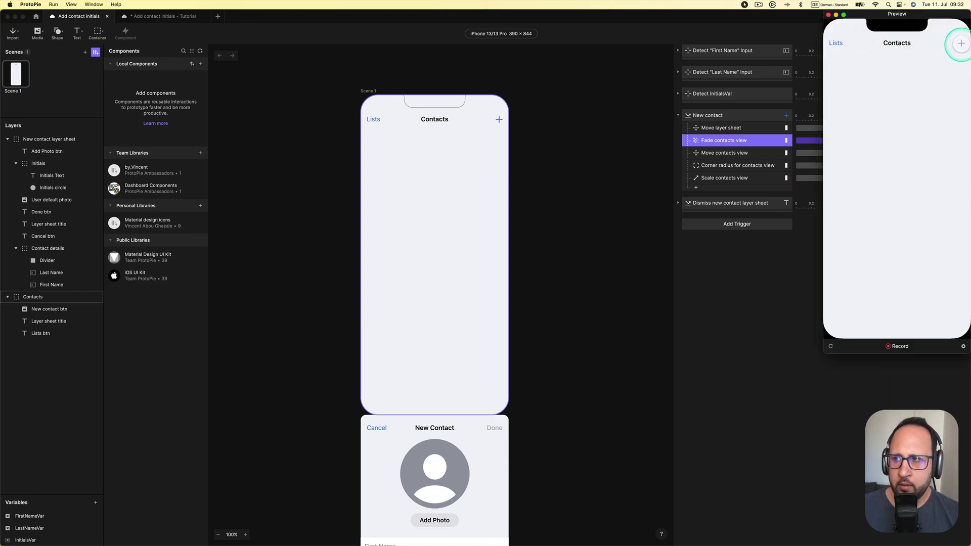
{"action": "left_click", "coordinate": [961, 43]}
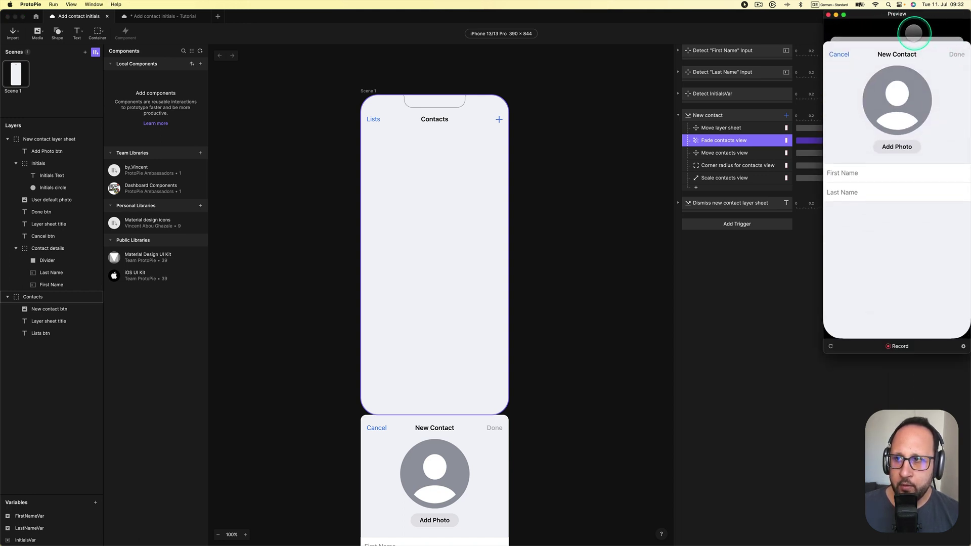
{"action": "left_click", "coordinate": [840, 53]}
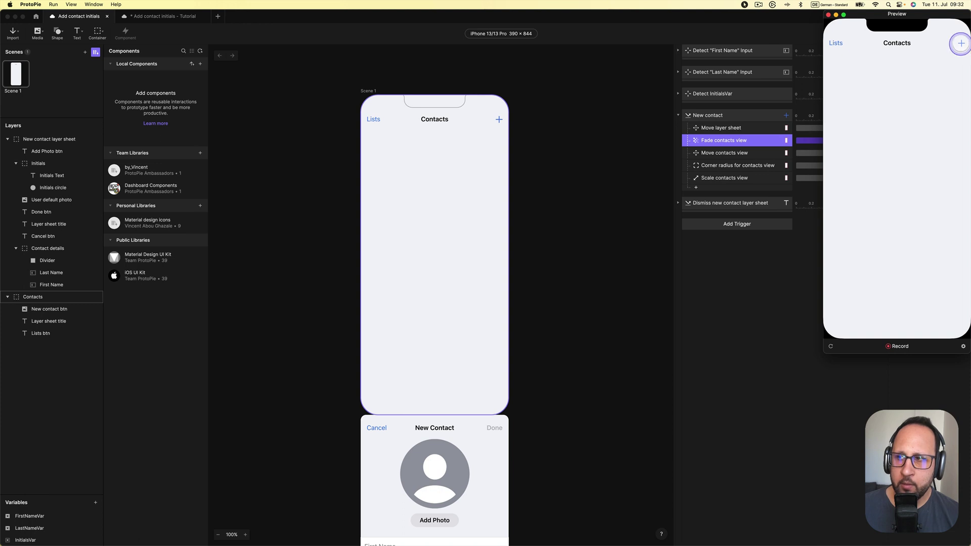
{"action": "left_click", "coordinate": [961, 43]}
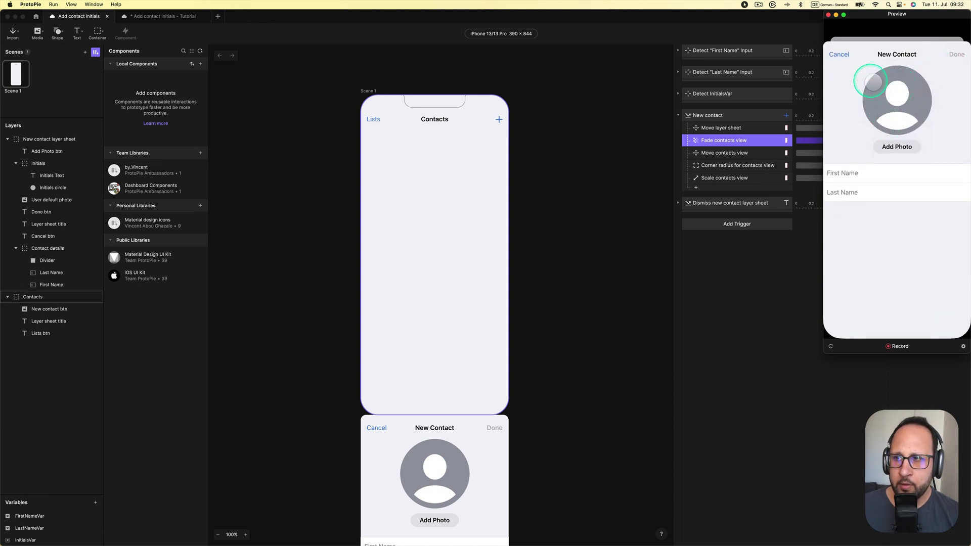
{"action": "left_click", "coordinate": [840, 54]}
Reopen and cancel the sheet once more, close the preview, and show the Move contacts view response
{"action": "left_click", "coordinate": [961, 43]}
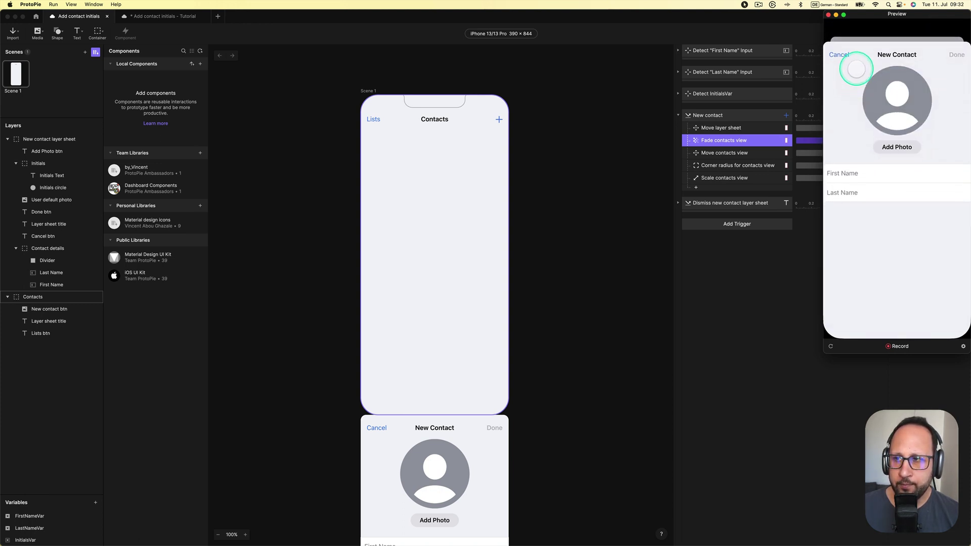
{"action": "left_click", "coordinate": [840, 54]}
{"action": "left_click", "coordinate": [828, 14]}
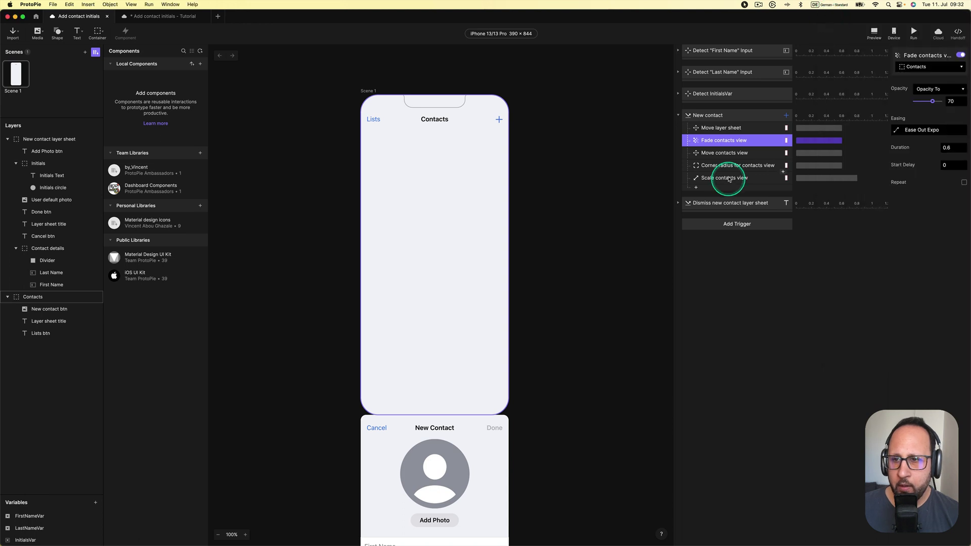
{"action": "left_click", "coordinate": [728, 153]}
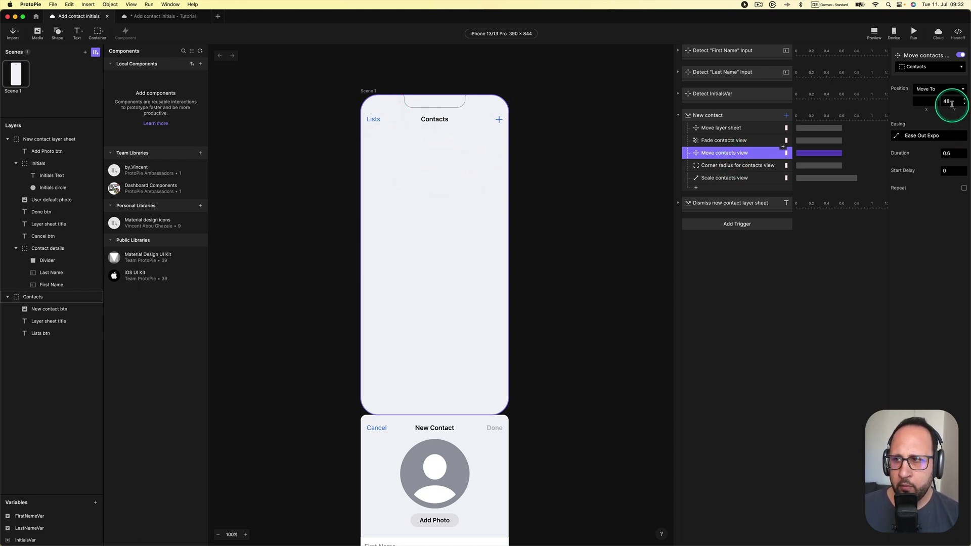
Compare the Corner radius response's 14 with the Contacts layer's radius 45, then show Scale contacts view
{"action": "left_click", "coordinate": [711, 168]}
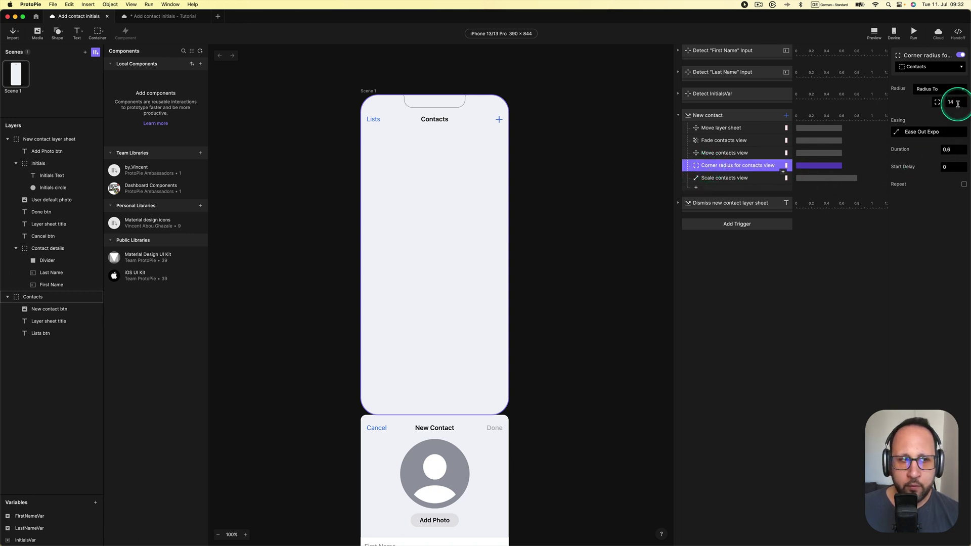
{"action": "left_click", "coordinate": [35, 297]}
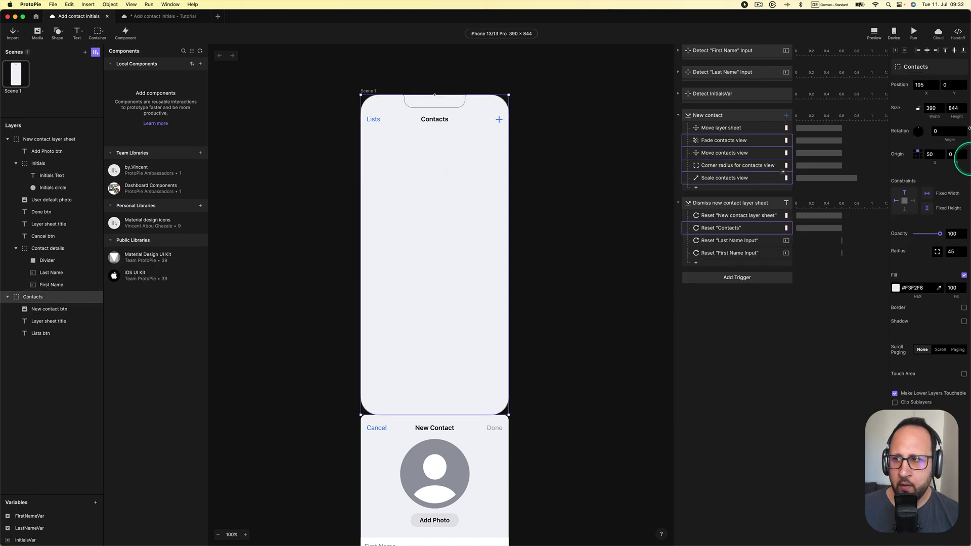
{"action": "left_click", "coordinate": [955, 252]}
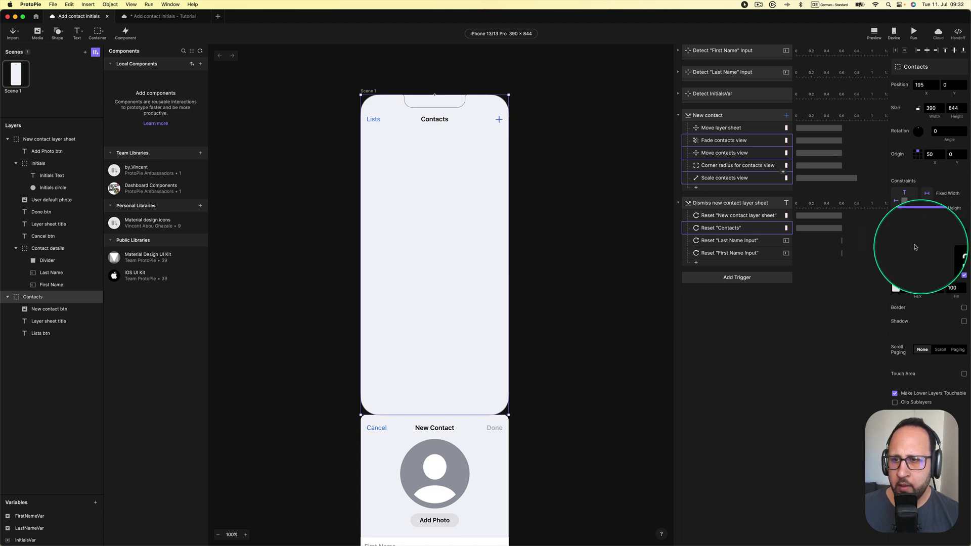
{"action": "left_click", "coordinate": [733, 167]}
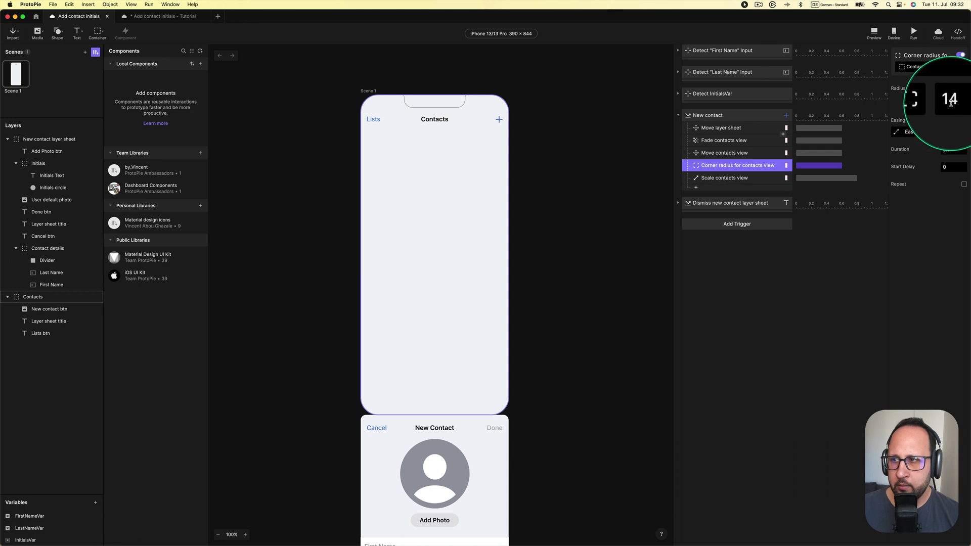
{"action": "left_click", "coordinate": [735, 178]}
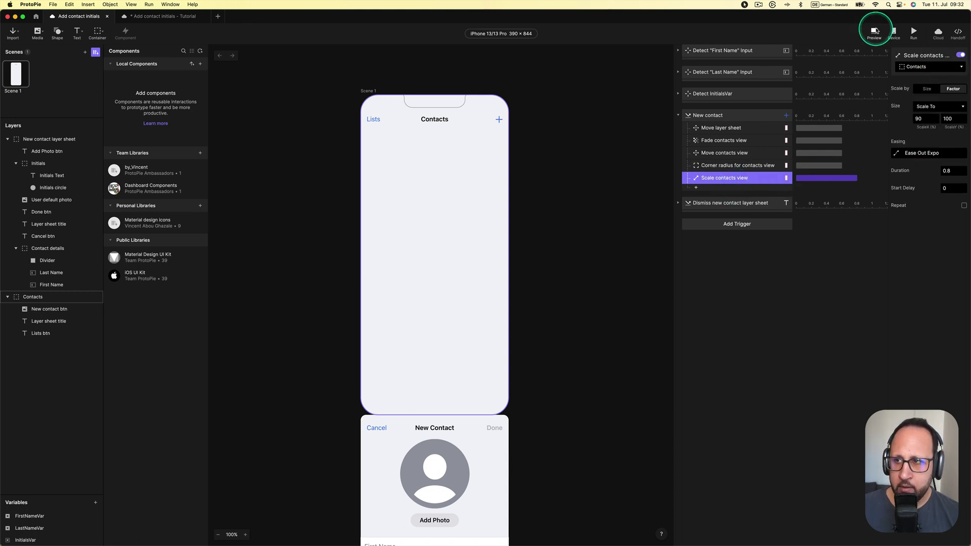
Preview the prototype, opening and dismissing the New Contact sheet once
{"action": "left_click", "coordinate": [874, 32]}
{"action": "left_click", "coordinate": [961, 43]}
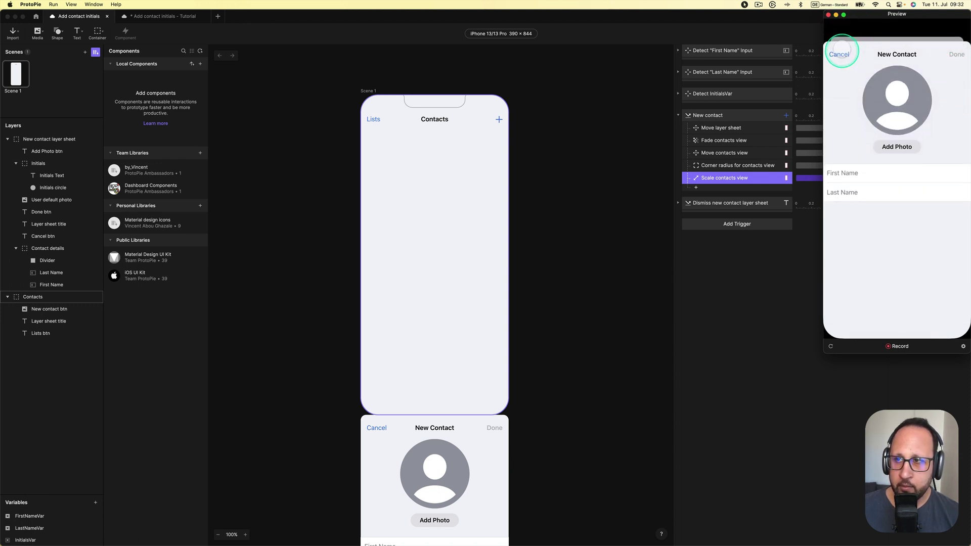
{"action": "left_click", "coordinate": [839, 53]}
{"action": "left_click", "coordinate": [829, 14]}
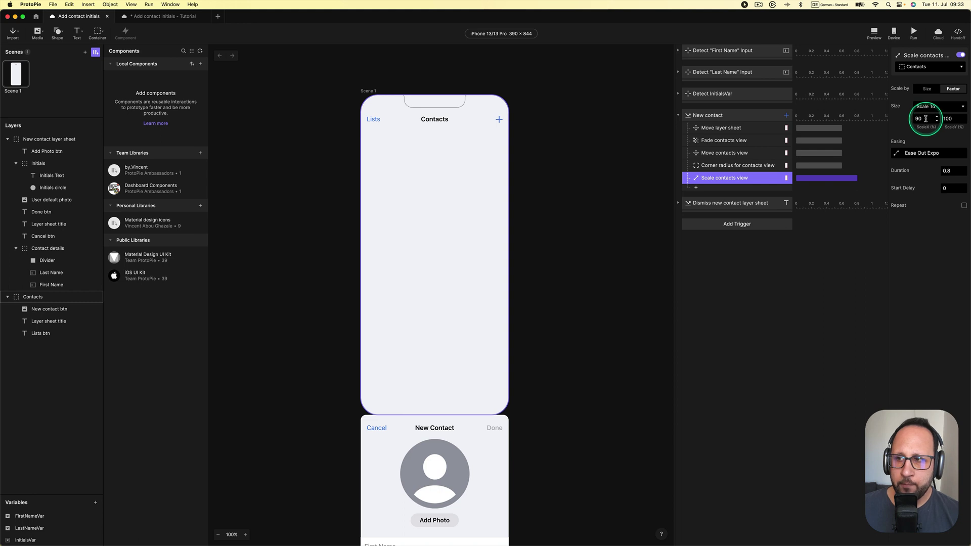
Set the Contacts view scale to 90%, then test it by opening and cancelling the sheet in preview
{"action": "left_click", "coordinate": [923, 125]}
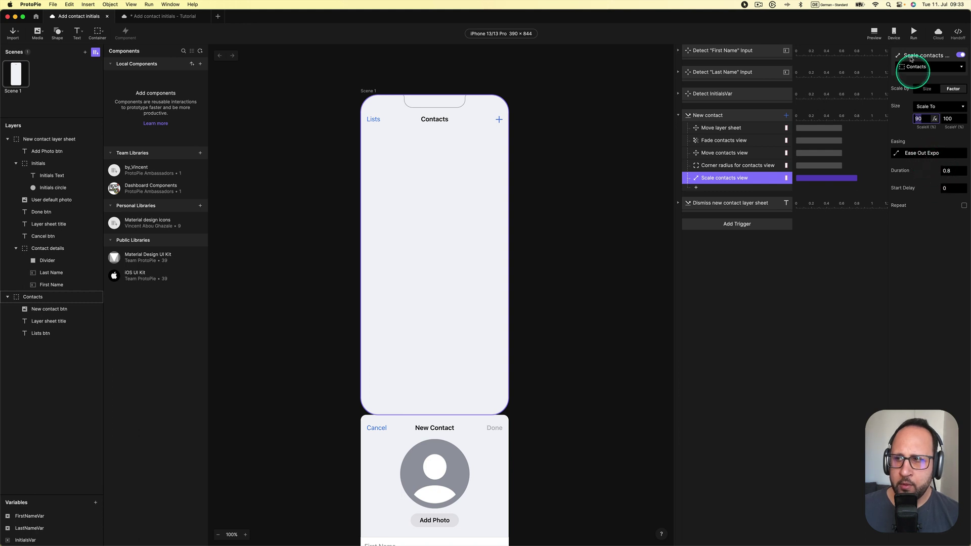
{"action": "left_click", "coordinate": [876, 34]}
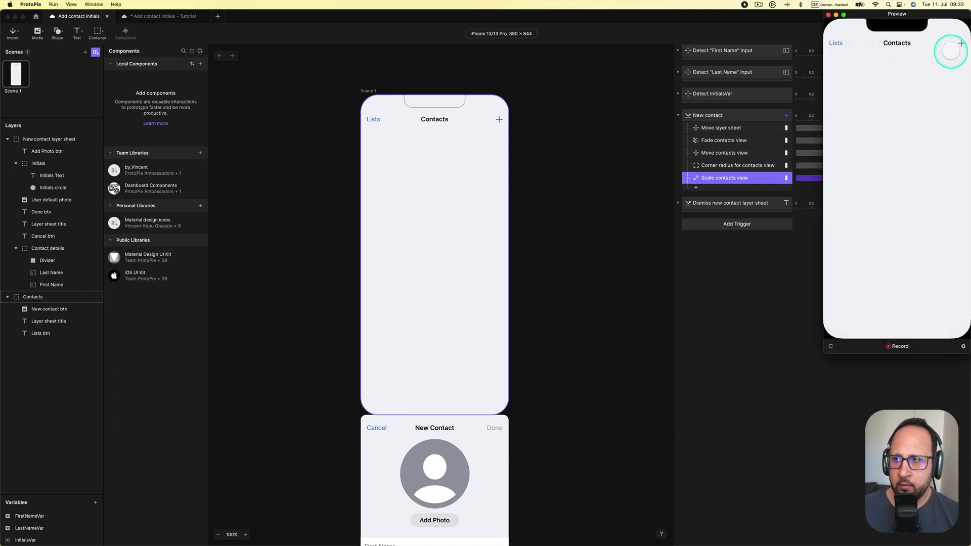
{"action": "left_click", "coordinate": [960, 43]}
{"action": "left_click", "coordinate": [837, 52]}
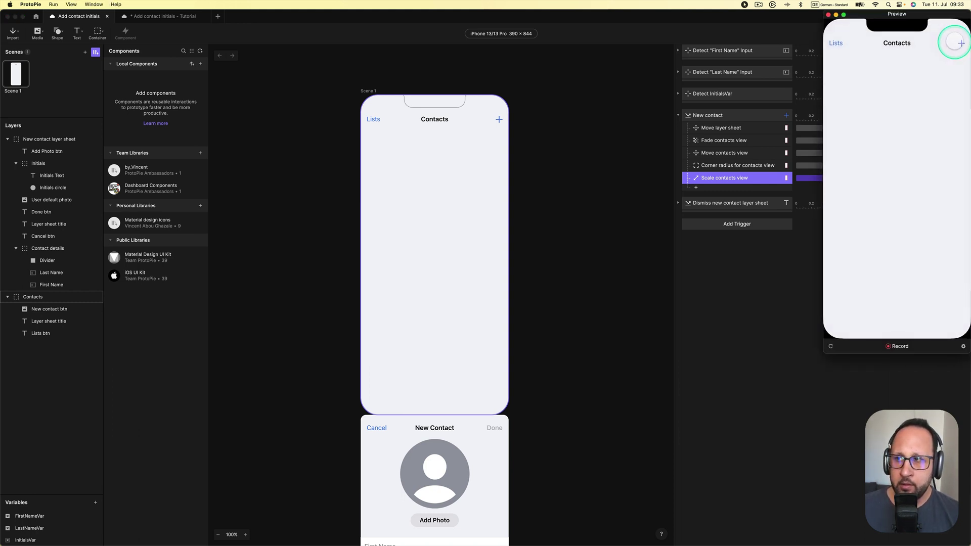
{"action": "left_click", "coordinate": [957, 45]}
{"action": "left_click", "coordinate": [837, 53]}
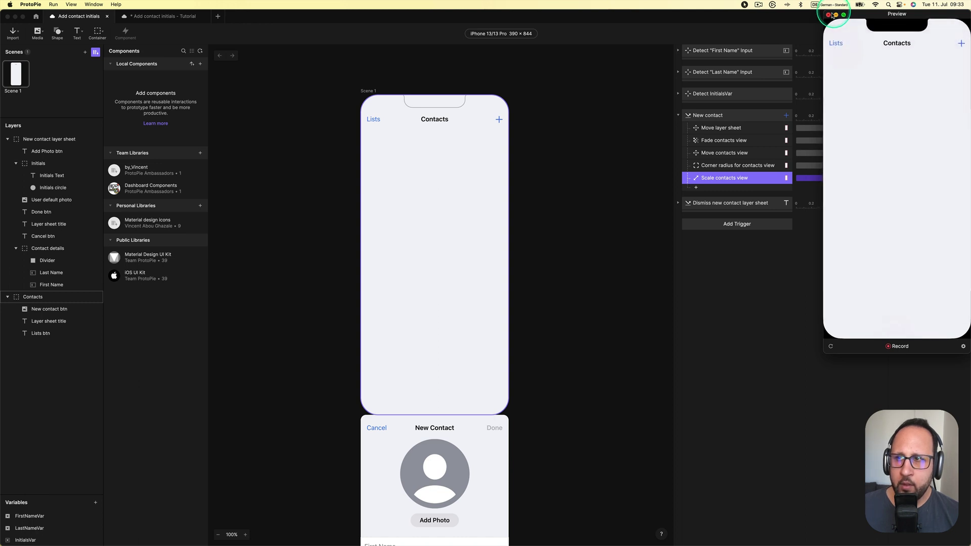
{"action": "left_click", "coordinate": [829, 15]}
{"action": "left_click", "coordinate": [552, 271]}
{"action": "scroll", "coordinate": [555, 258], "scroll_direction": "down", "scroll_amount": 2}
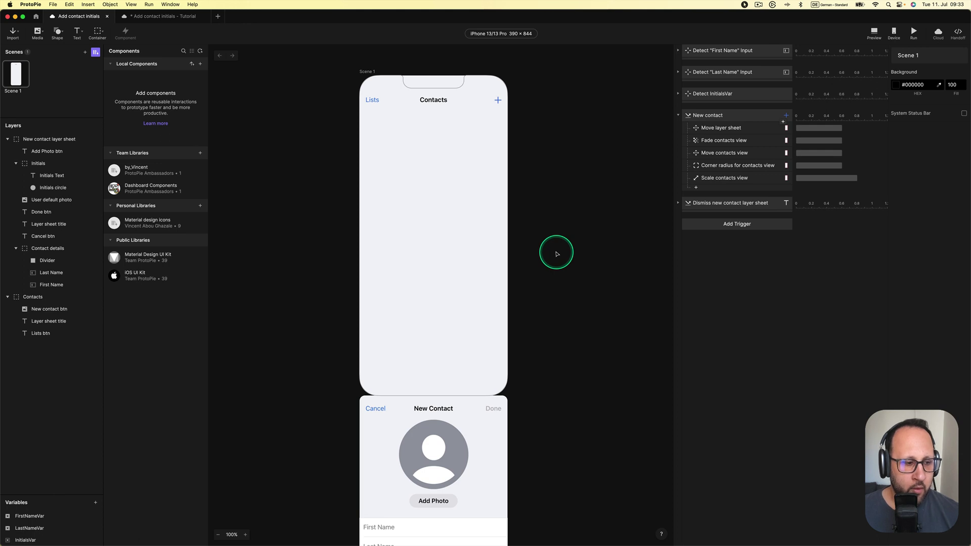
Enlarge the variables list, open a preview beside the scene, and bring up the New Contact sheet
{"action": "left_click_drag", "start_coordinate": [82, 496], "coordinate": [82, 439]}
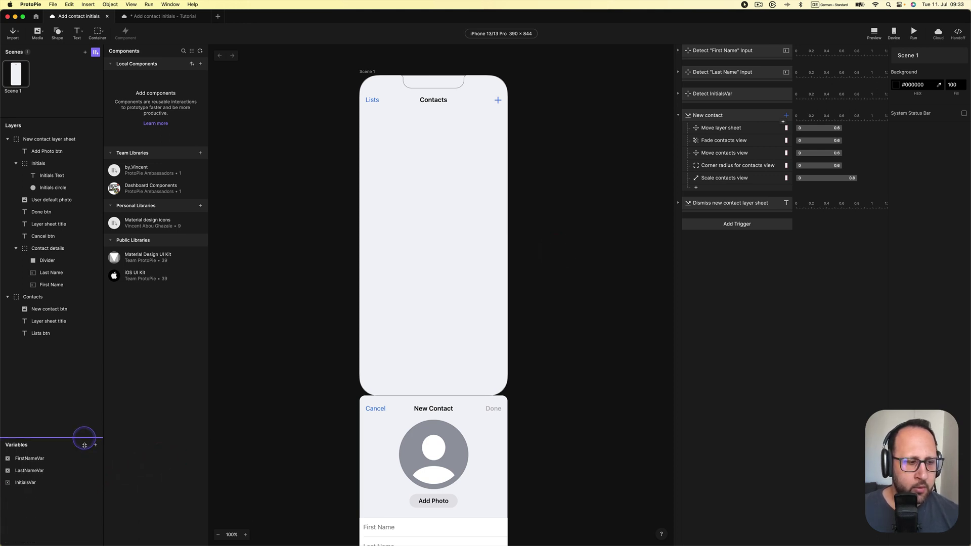
{"action": "left_click", "coordinate": [874, 31]}
{"action": "left_click_drag", "start_coordinate": [943, 36], "coordinate": [674, 96]}
{"action": "left_click", "coordinate": [685, 100]}
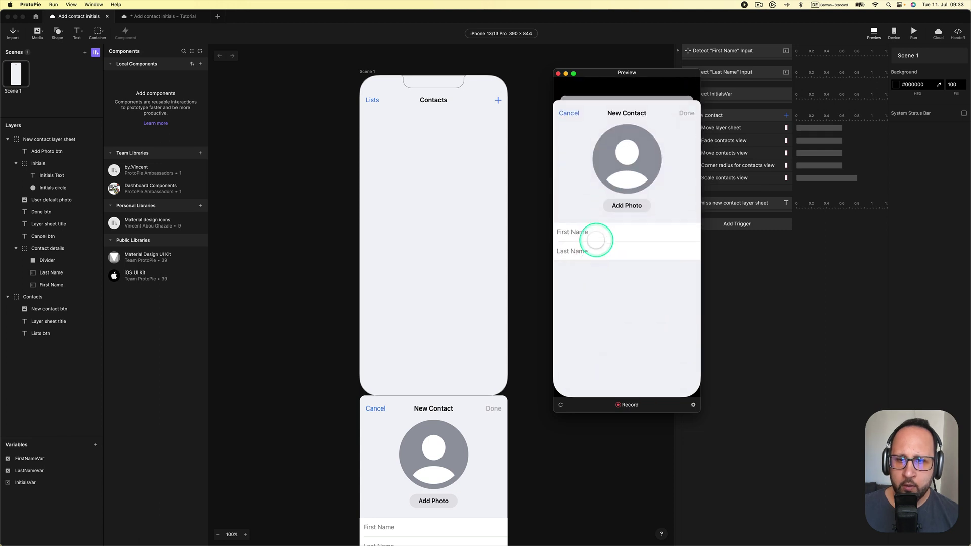
Type a first and last name, then delete both to test the initials
{"action": "left_click", "coordinate": [596, 234]}
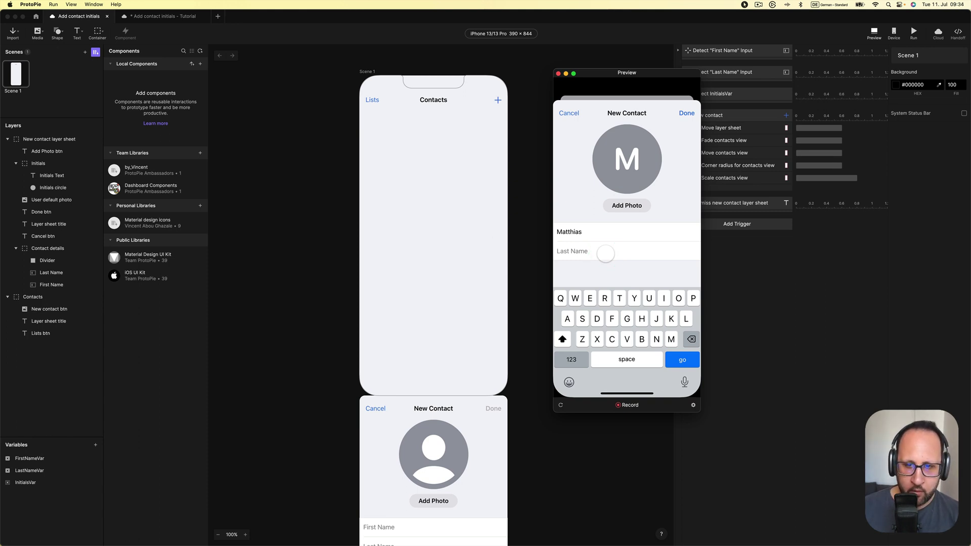
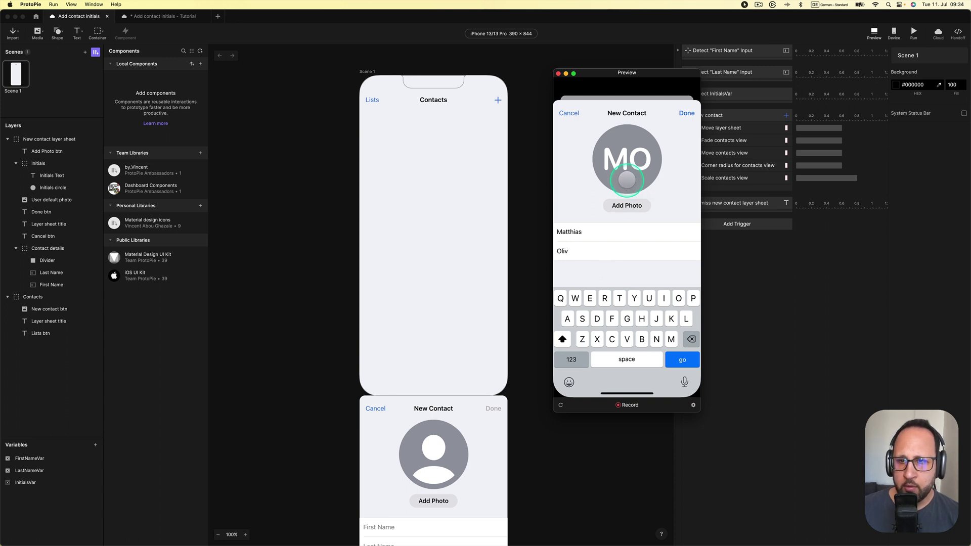
{"action": "left_click", "coordinate": [648, 172]}
{"action": "left_click", "coordinate": [570, 256]}
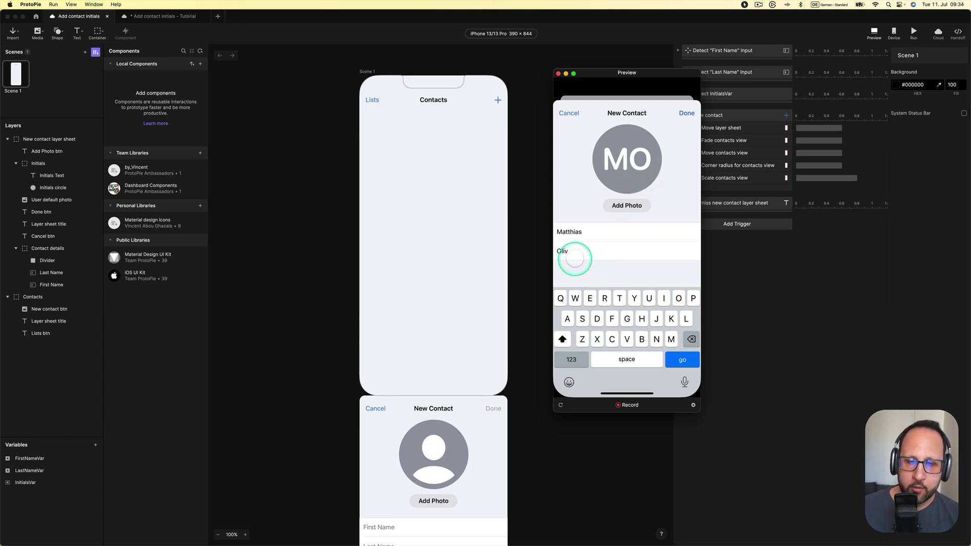
{"action": "key", "text": "BackSpace"}
{"action": "left_click", "coordinate": [580, 233]}
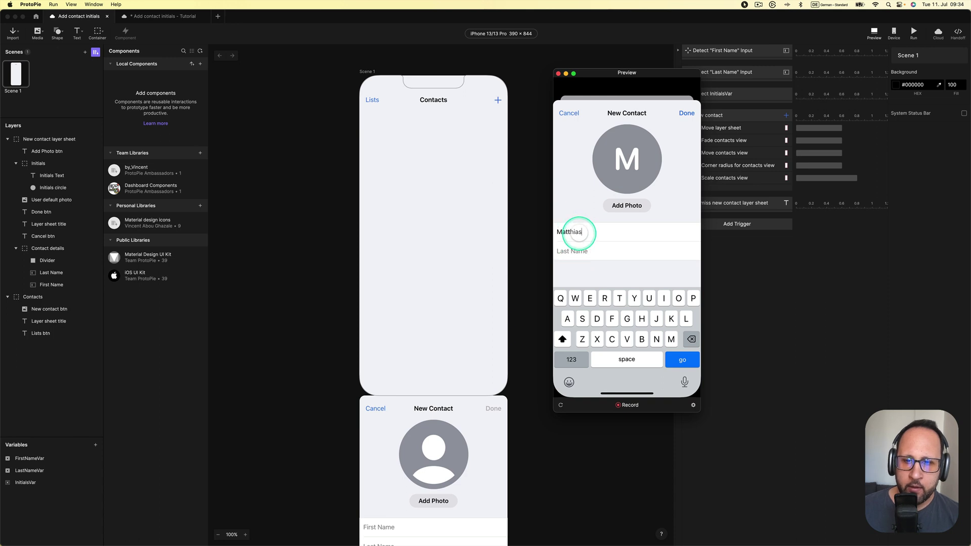
{"action": "key", "text": "BackSpace"}
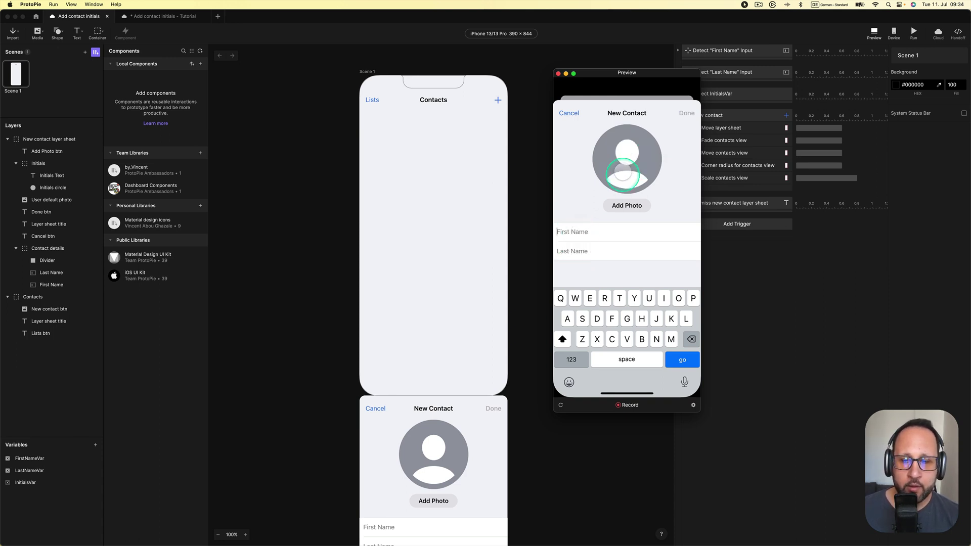
Retype the last and first names so the avatar shows the initials MO
{"action": "left_click", "coordinate": [593, 248]}
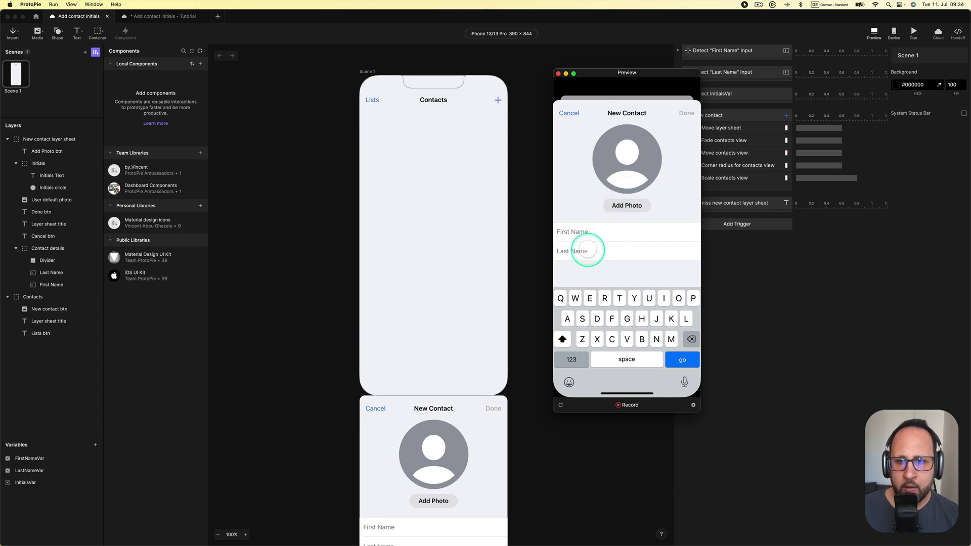
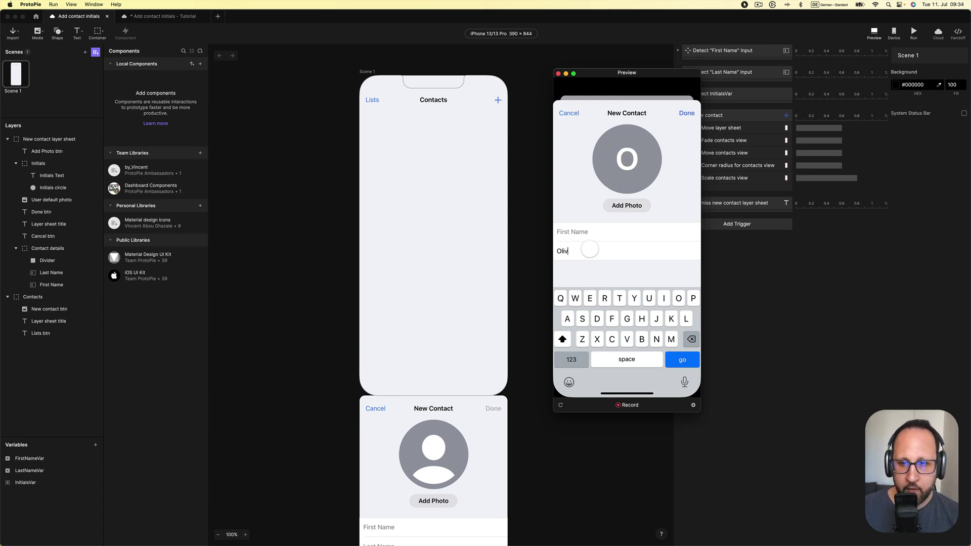
{"action": "left_click", "coordinate": [584, 232]}
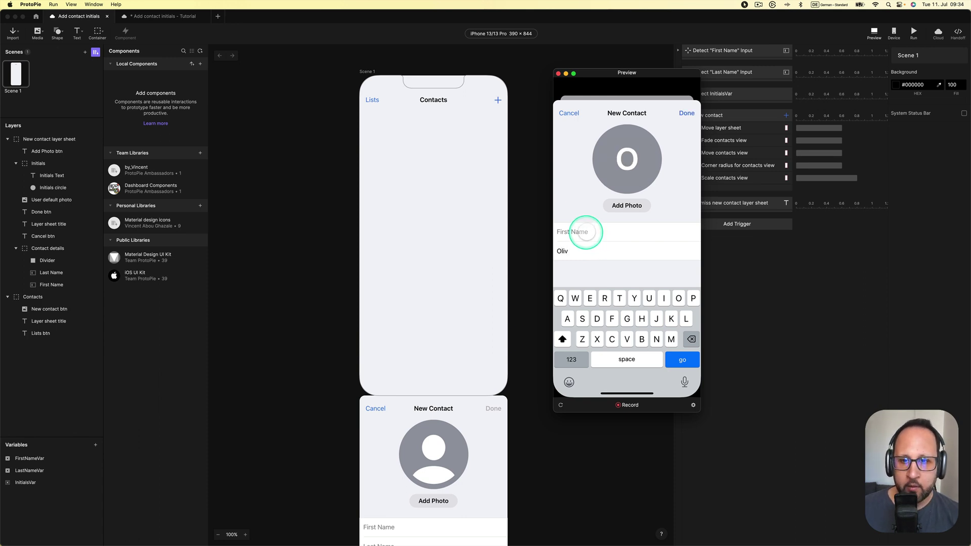
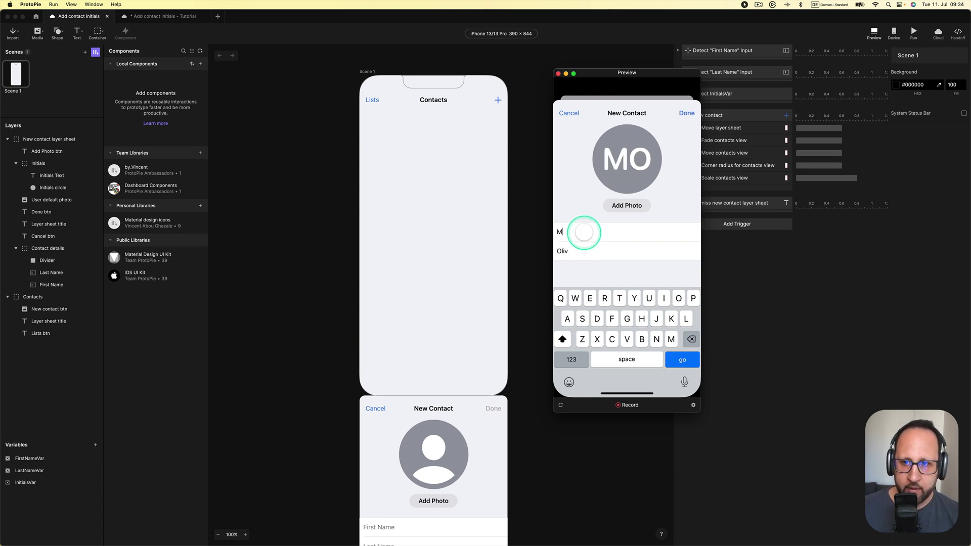
{"action": "left_click", "coordinate": [625, 181]}
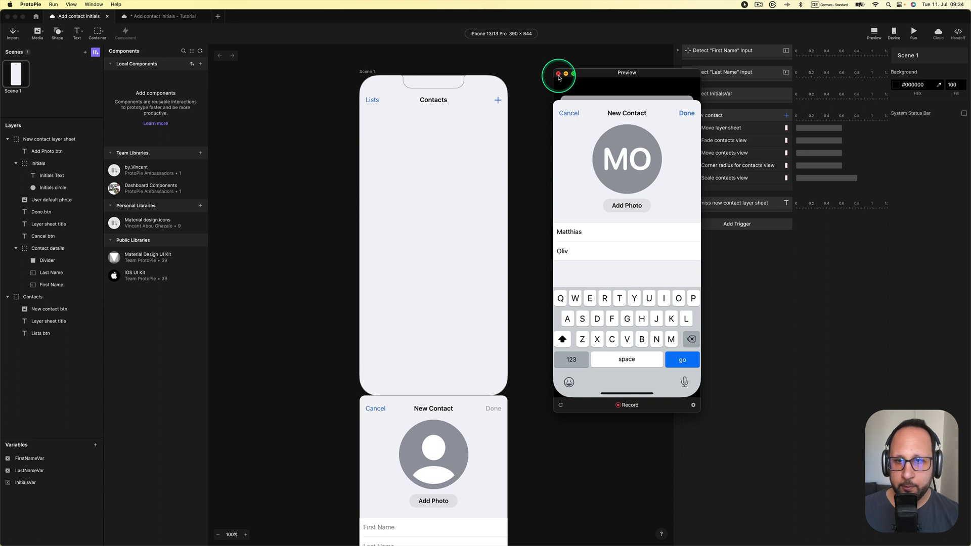
Close the preview and pan the canvas to the Contacts screen
{"action": "left_click", "coordinate": [558, 75]}
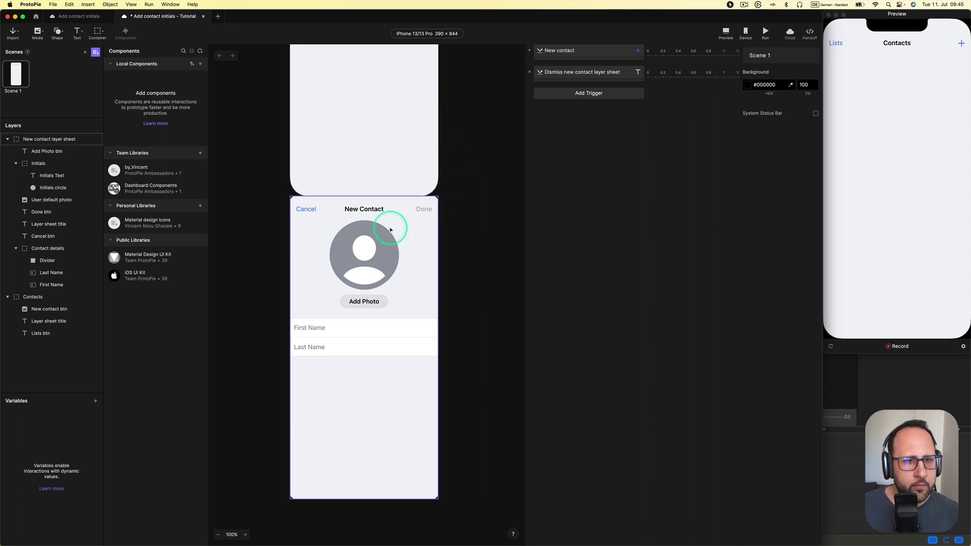
{"action": "left_click_drag", "start_coordinate": [444, 131], "coordinate": [438, 327]}
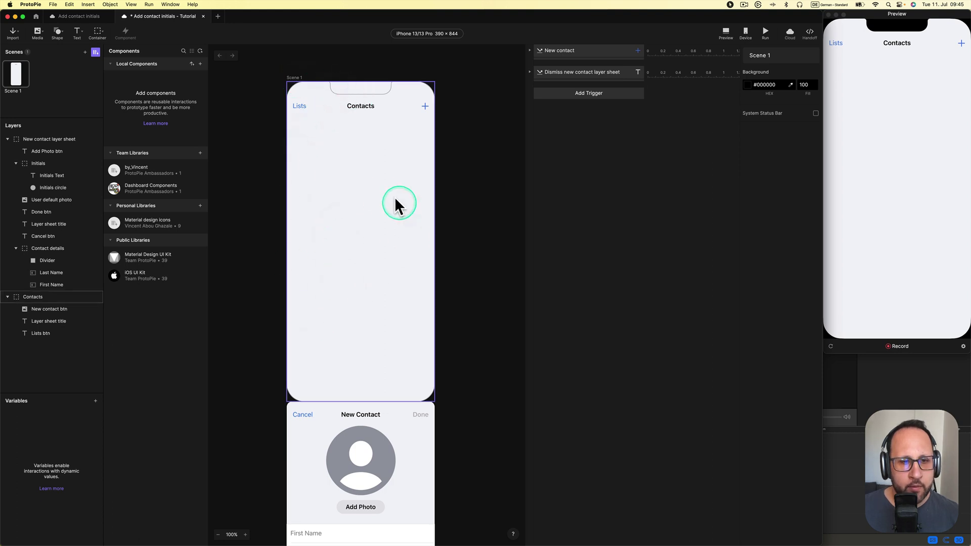
{"action": "scroll", "coordinate": [379, 373], "scroll_direction": "down", "scroll_amount": 8}
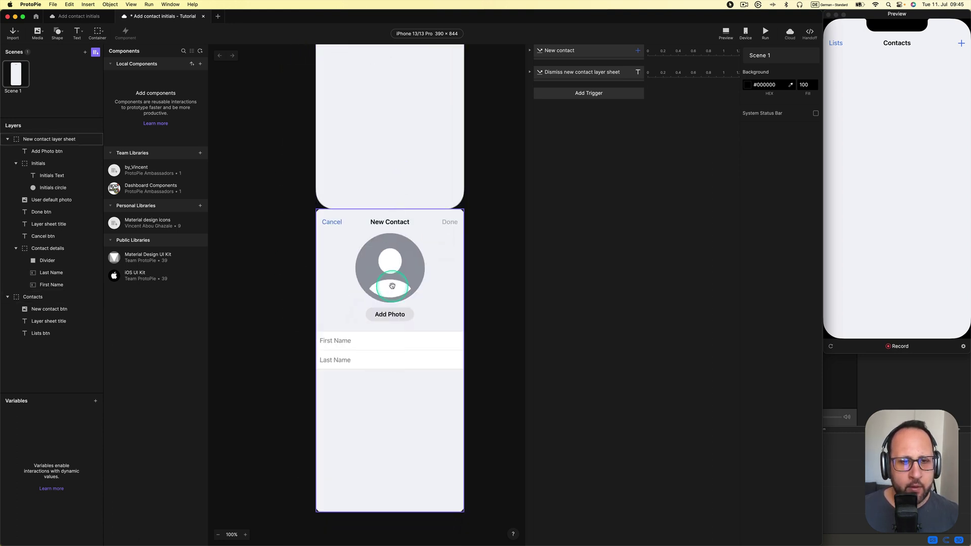
Nudge the New Contact sheet, then return it to position 0, 844
{"action": "left_click", "coordinate": [376, 250]}
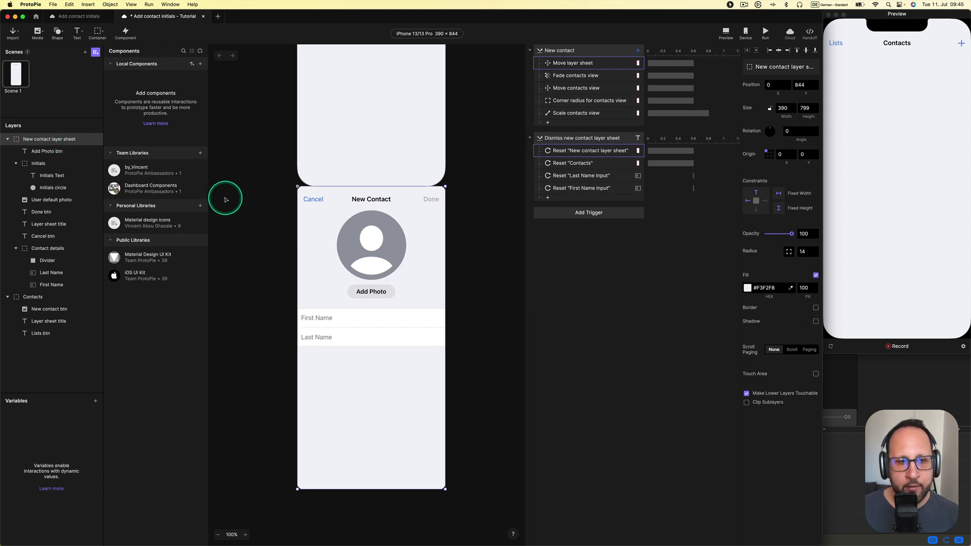
{"action": "left_click_drag", "start_coordinate": [329, 224], "coordinate": [326, 242]}
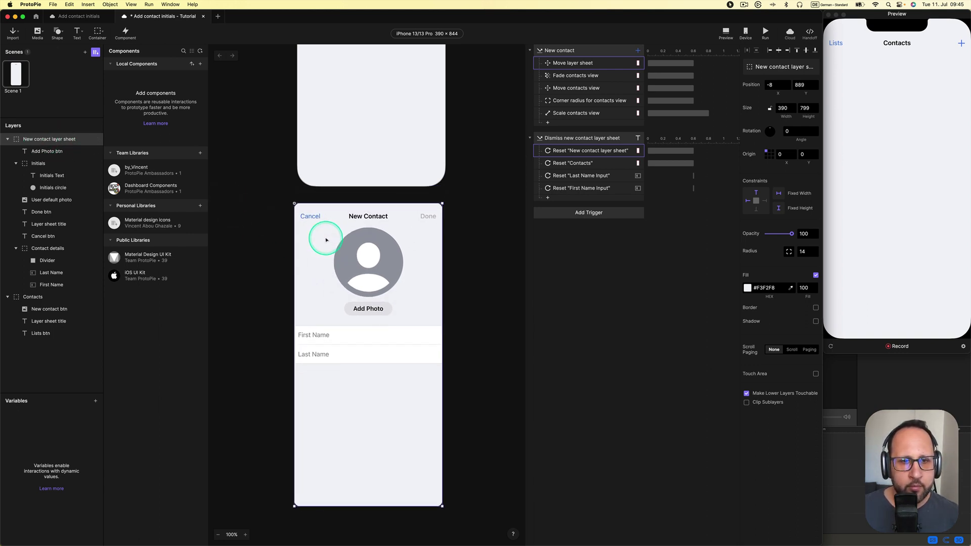
{"action": "left_click", "coordinate": [460, 194]}
{"action": "left_click_drag", "start_coordinate": [417, 229], "coordinate": [420, 212]}
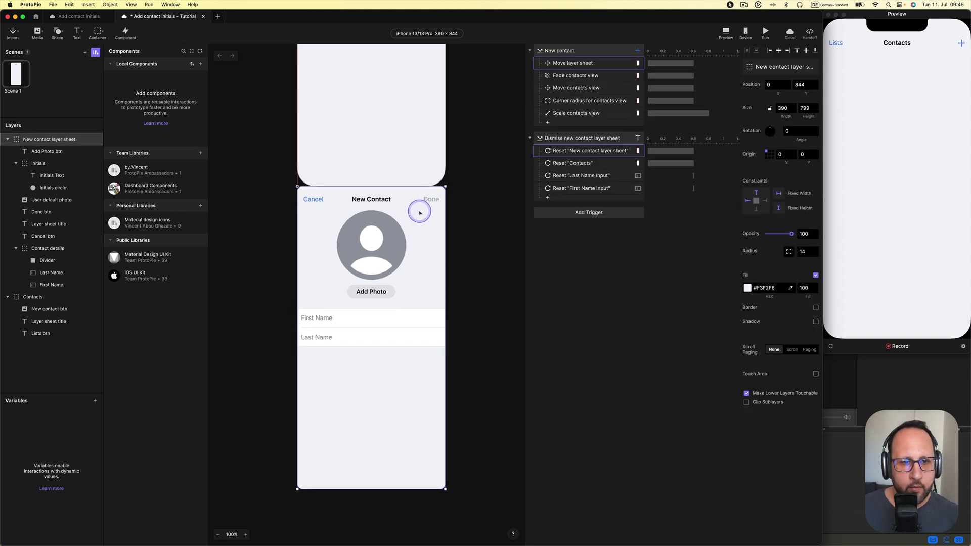
{"action": "left_click", "coordinate": [248, 195]}
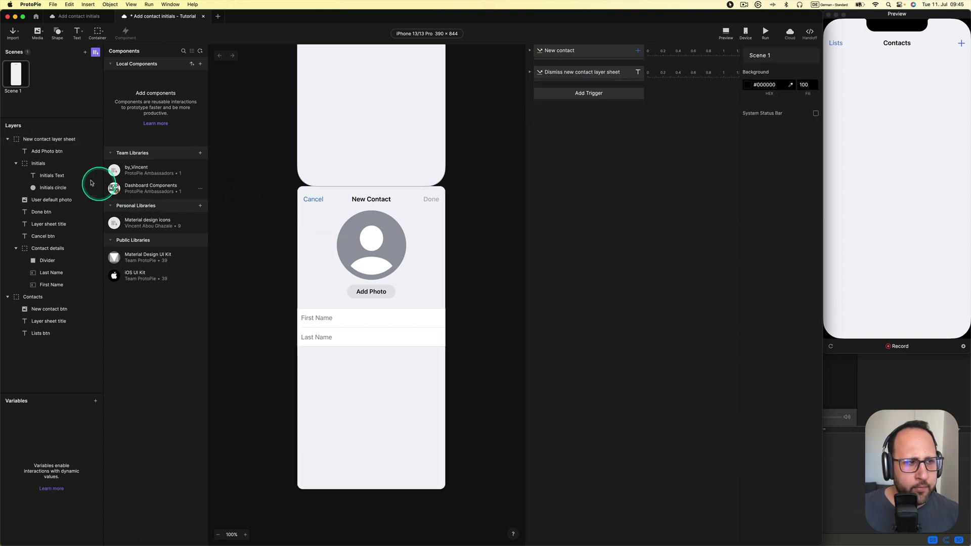
{"action": "left_click", "coordinate": [59, 165]}
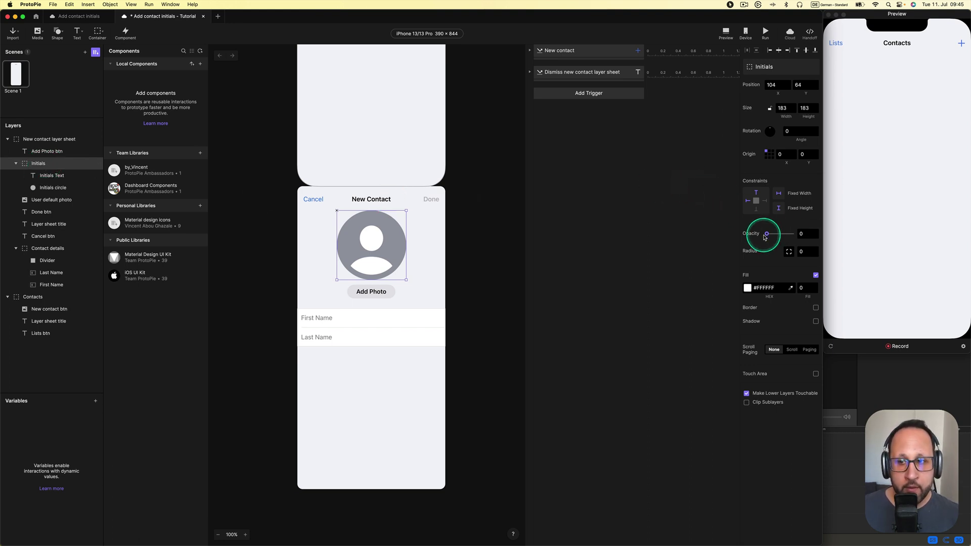
{"action": "left_click_drag", "start_coordinate": [766, 236], "coordinate": [675, 198]}
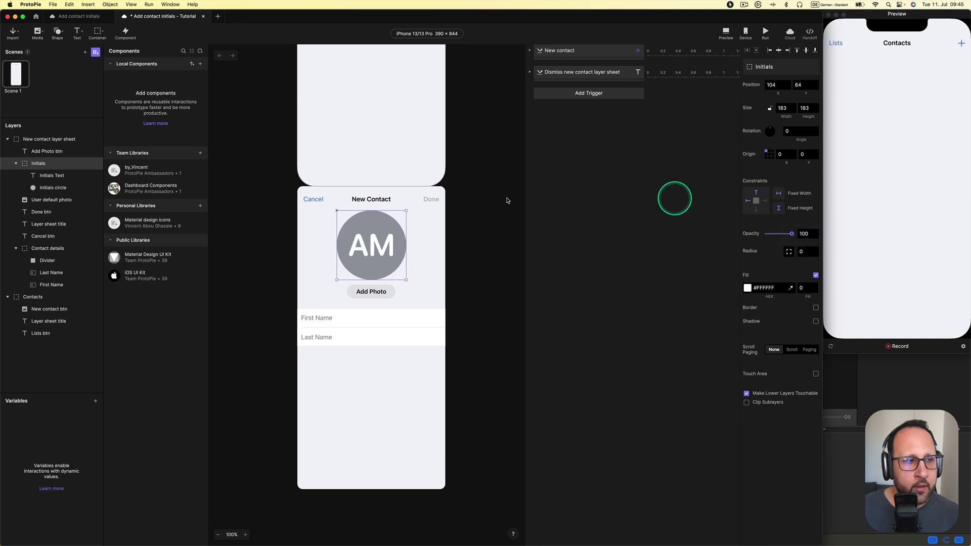
{"action": "left_click", "coordinate": [54, 177]}
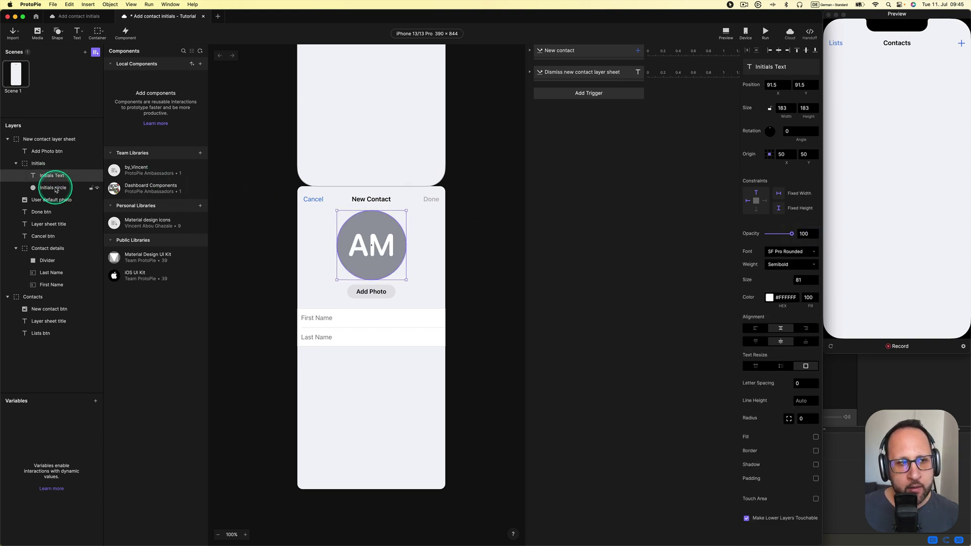
{"action": "left_click", "coordinate": [56, 189]}
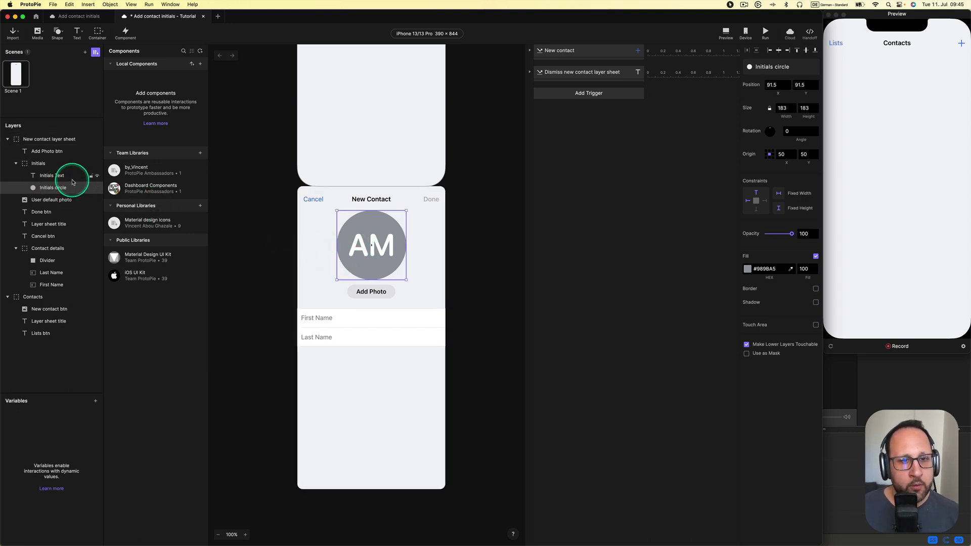
{"action": "left_click", "coordinate": [293, 233]}
{"action": "left_click", "coordinate": [353, 258]}
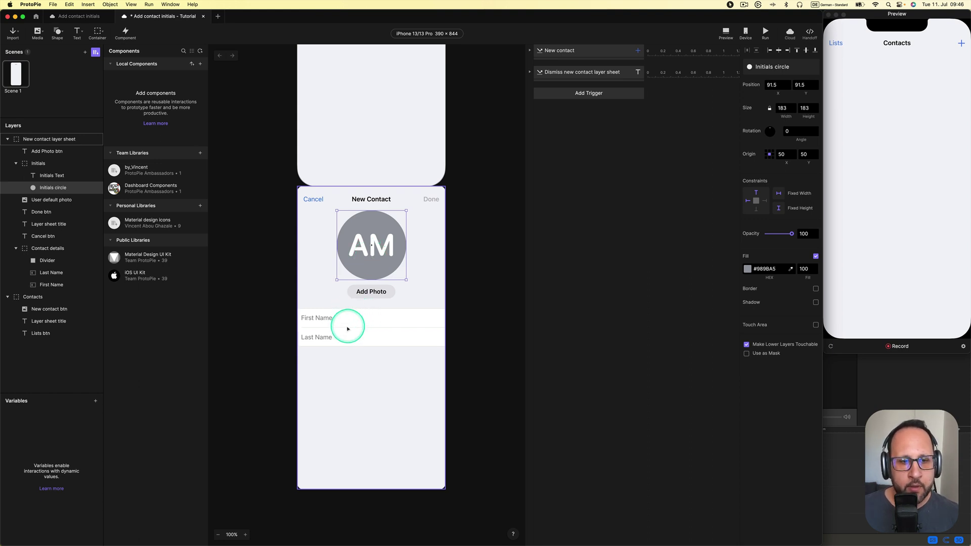
{"action": "left_click", "coordinate": [65, 164]}
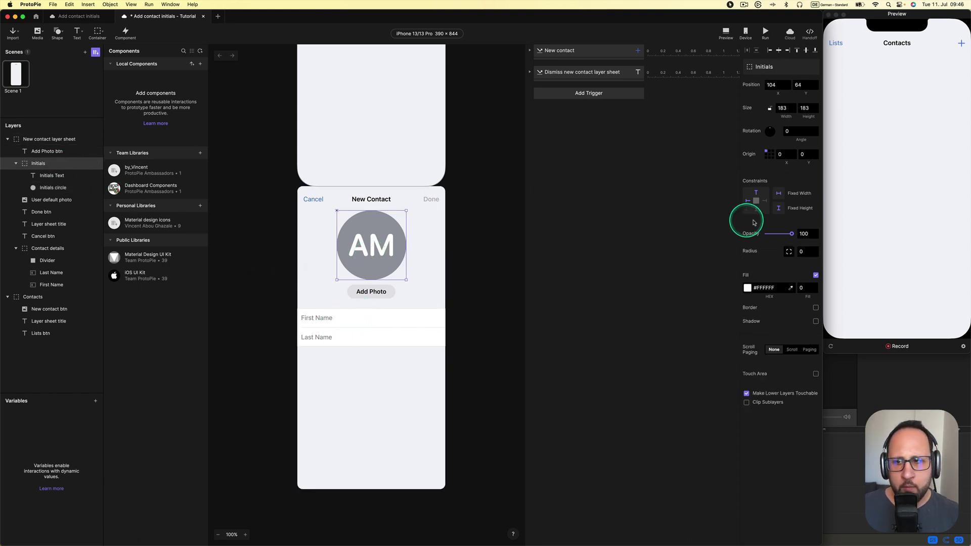
{"action": "left_click_drag", "start_coordinate": [790, 233], "coordinate": [718, 245]}
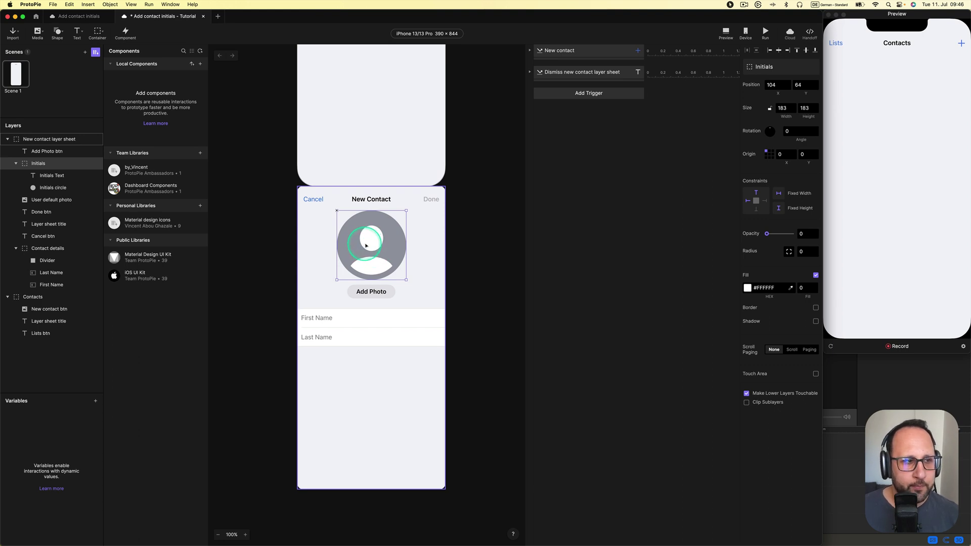
{"action": "left_click", "coordinate": [58, 201]}
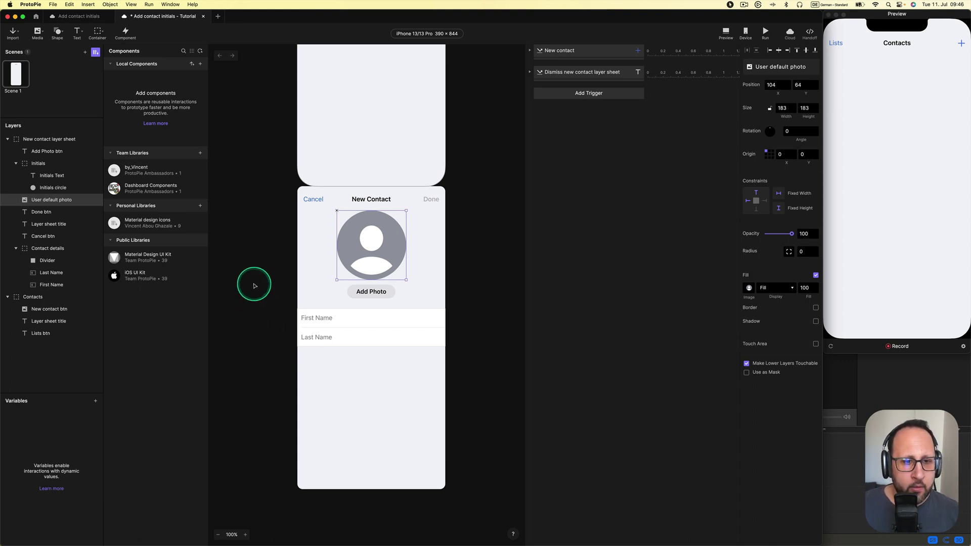
{"action": "left_click", "coordinate": [254, 286]}
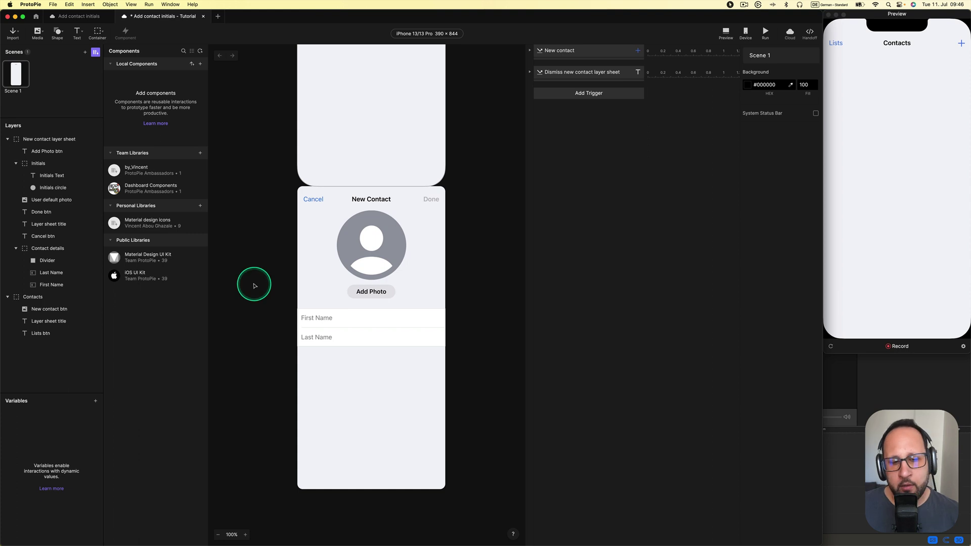
{"action": "left_click", "coordinate": [314, 317]}
{"action": "left_click", "coordinate": [314, 317]}
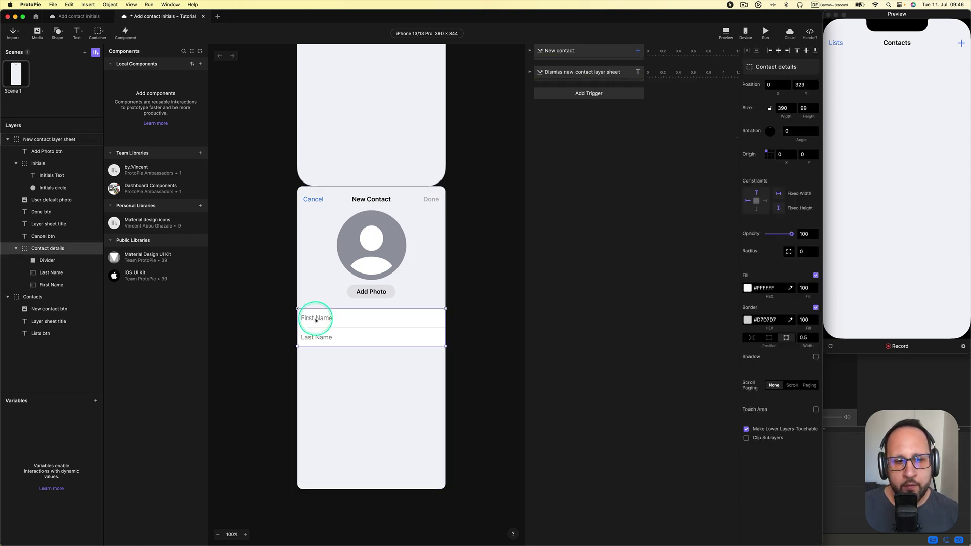
{"action": "left_click", "coordinate": [58, 285]}
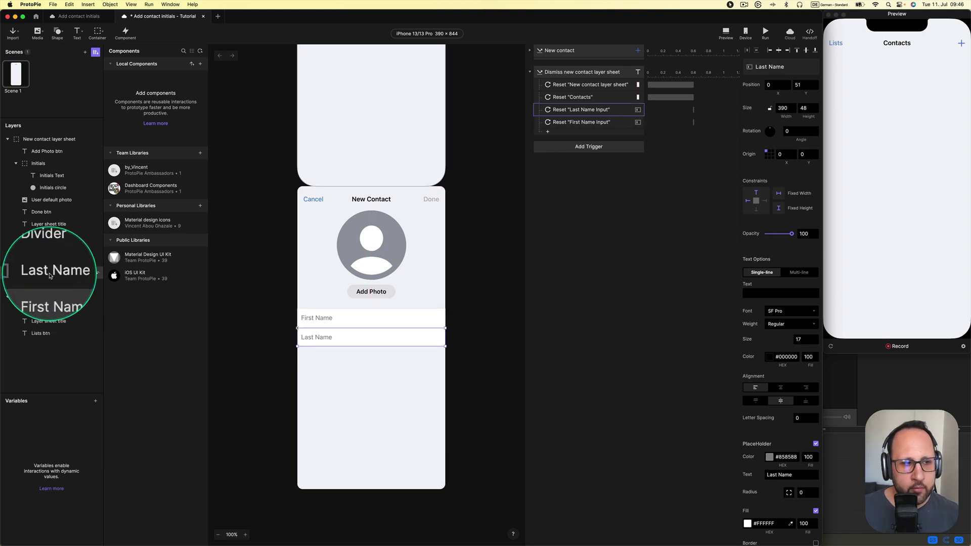
{"action": "left_click", "coordinate": [51, 276]}
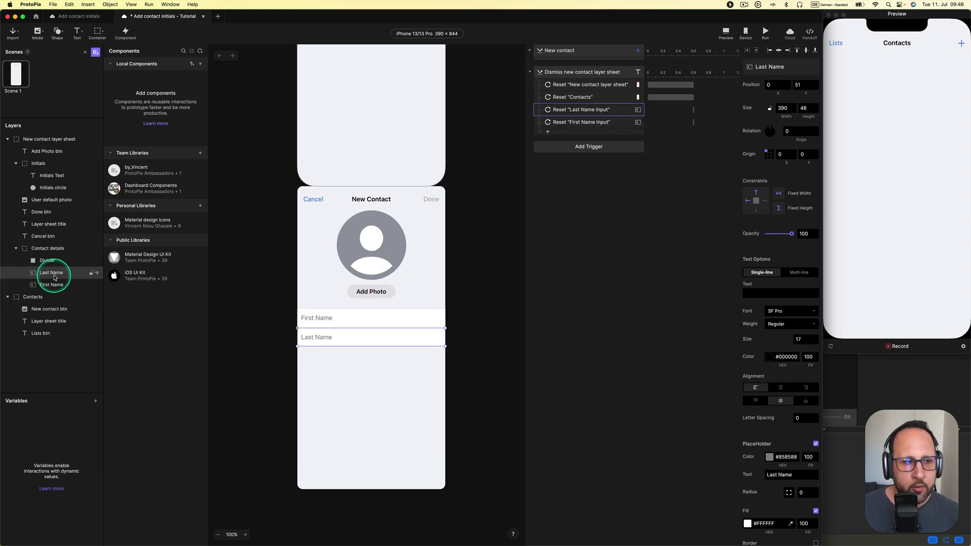
{"action": "left_click", "coordinate": [78, 39]}
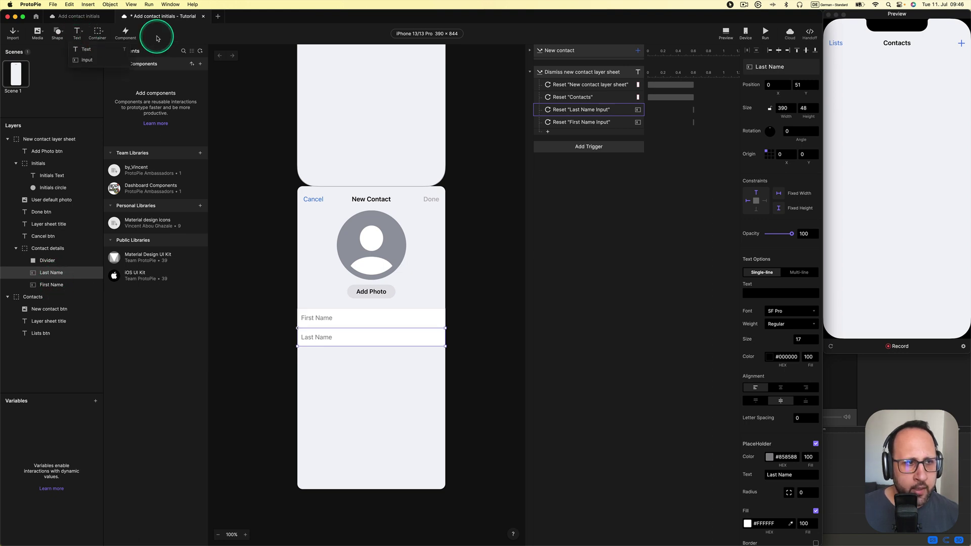
{"action": "left_click", "coordinate": [79, 41]}
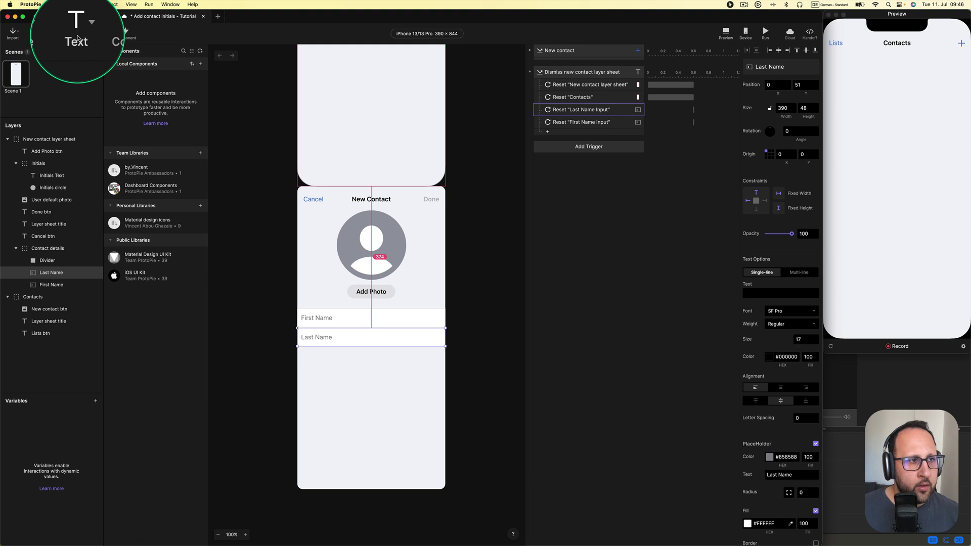
{"action": "left_click", "coordinate": [77, 38]}
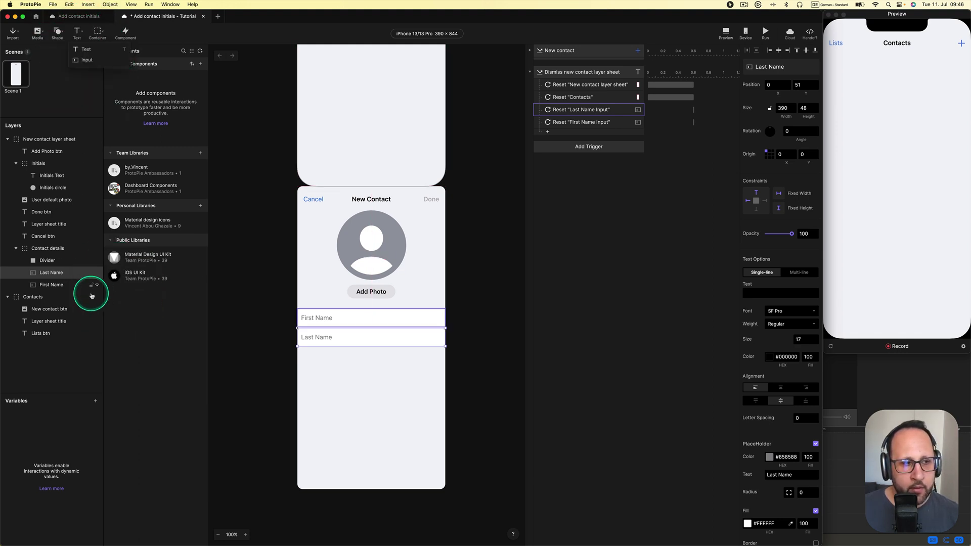
{"action": "left_click", "coordinate": [64, 286]}
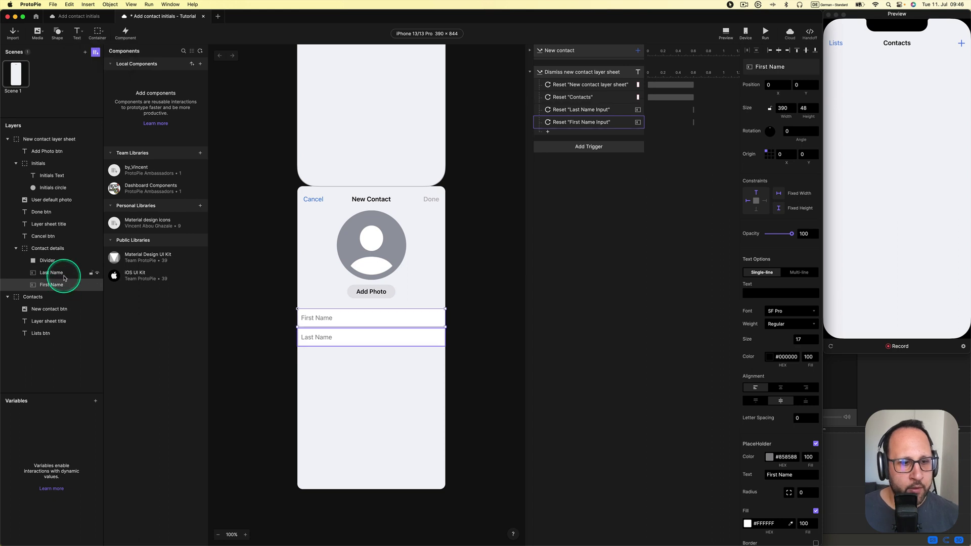
{"action": "left_click", "coordinate": [64, 275]}
{"action": "left_click", "coordinate": [286, 188]}
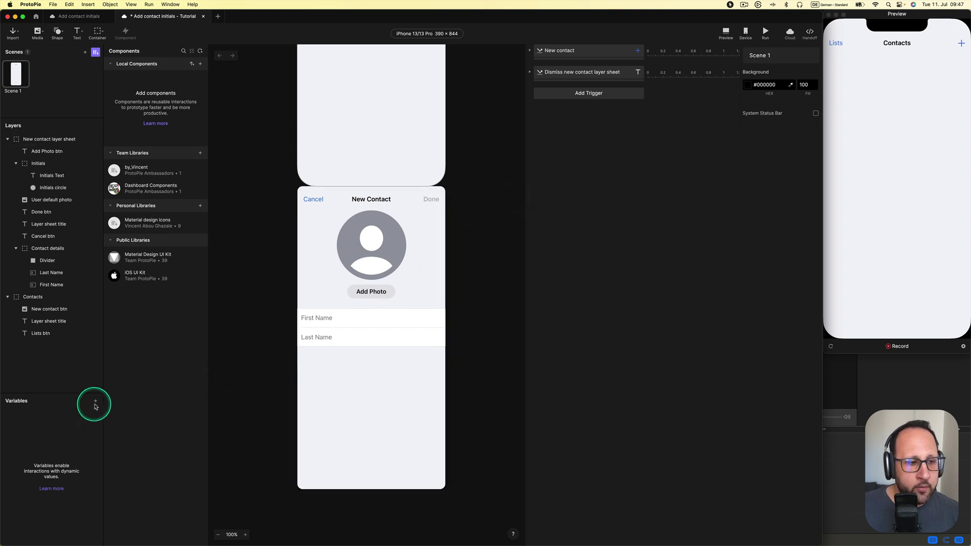
Add a For All Scenes variable named FirstNameVar
{"action": "left_click", "coordinate": [97, 402]}
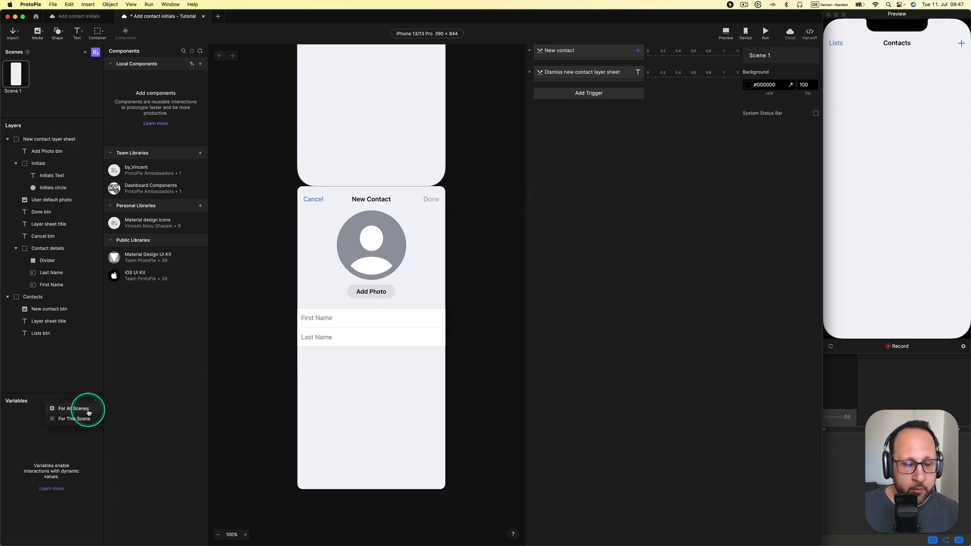
{"action": "left_click", "coordinate": [89, 410]}
{"action": "double_click", "coordinate": [40, 413]}
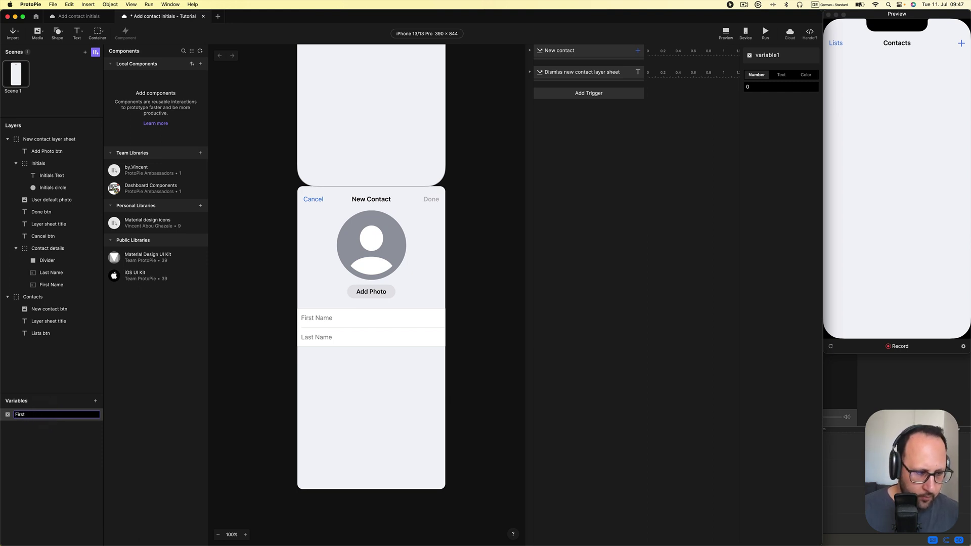
{"action": "type", "text": "FirstNameVar"}
{"action": "key", "text": "Return"}
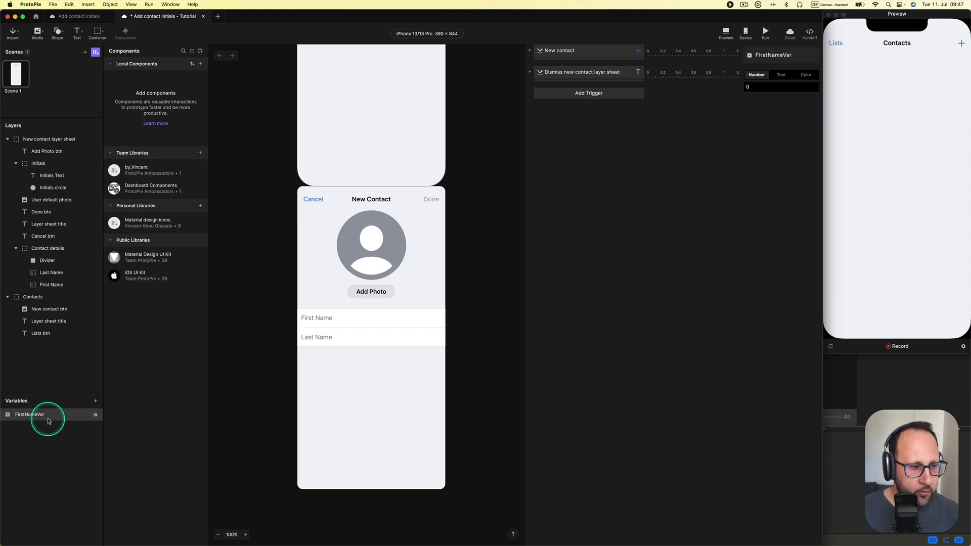
Duplicate FirstNameVar and rename the copy LastNameVar
{"action": "key", "text": "super+d"}
{"action": "double_click", "coordinate": [25, 427]}
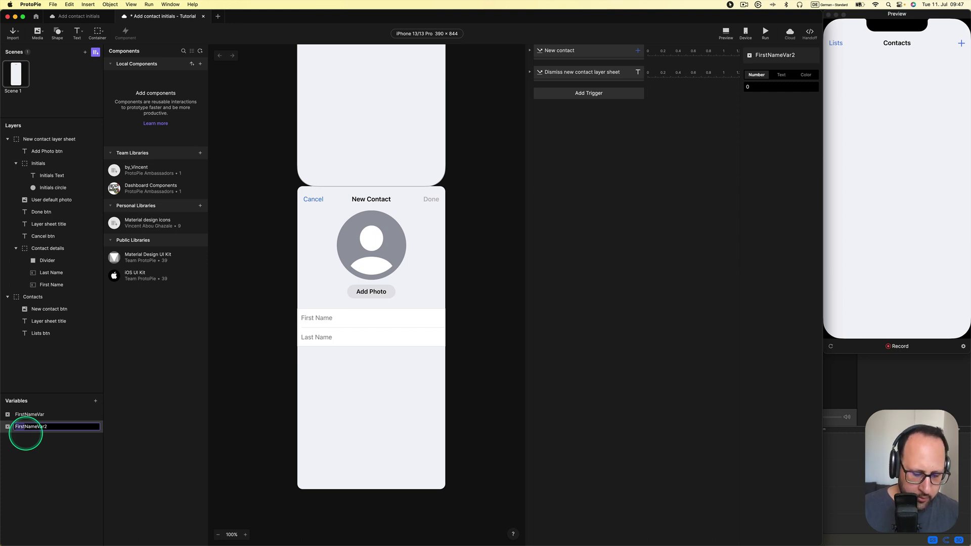
{"action": "type", "text": "Las"}
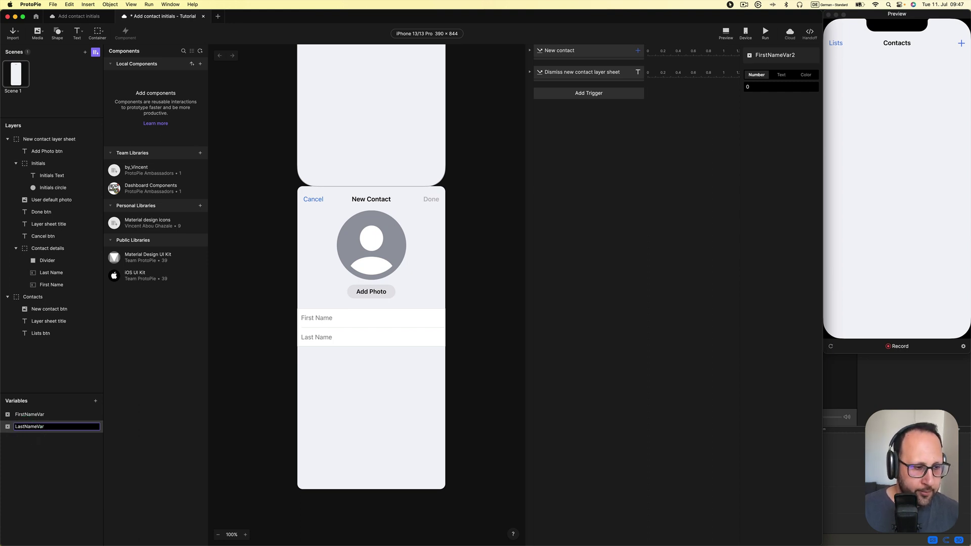
{"action": "key", "text": "Return"}
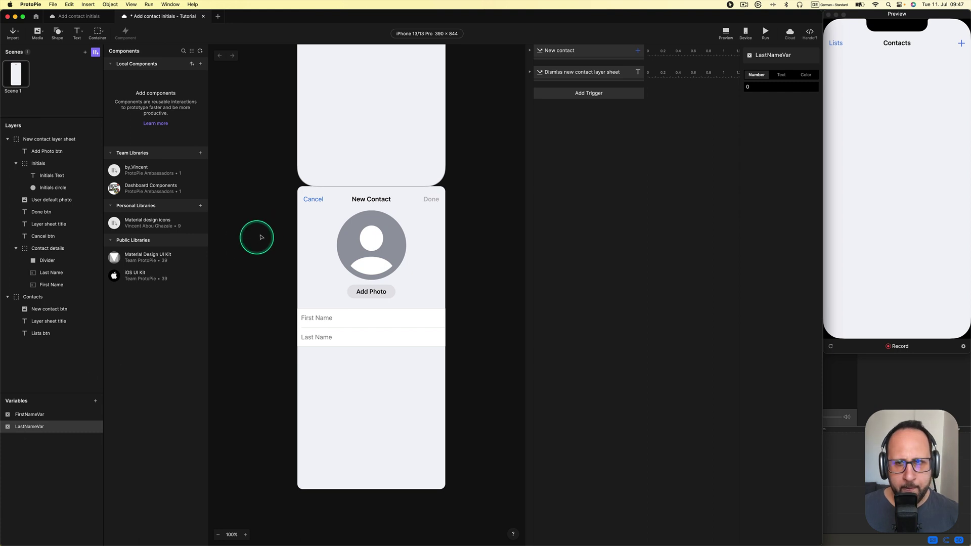
{"action": "left_click", "coordinate": [267, 239]}
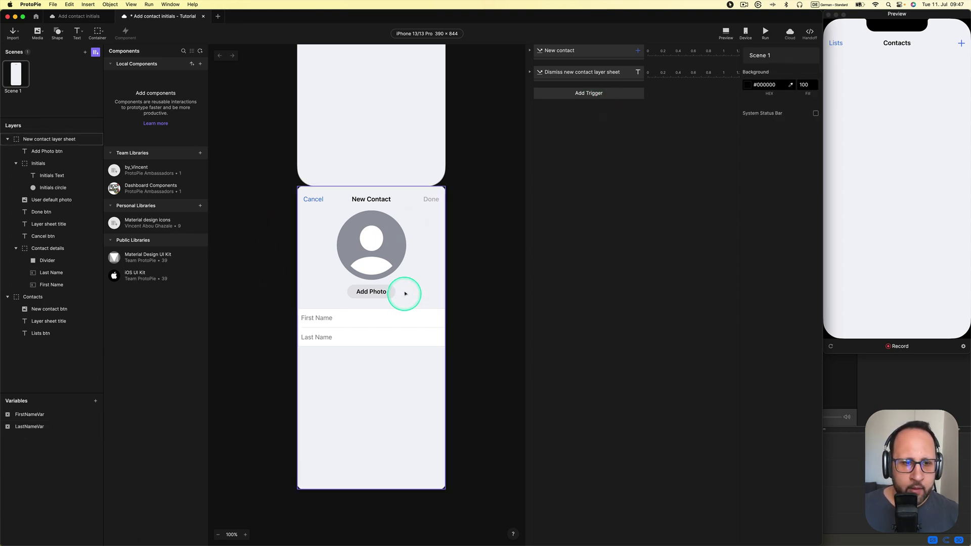
Open the New Contact sheet in preview, tap First Name, then select FirstNameVar in the editor
{"action": "left_click", "coordinate": [960, 42]}
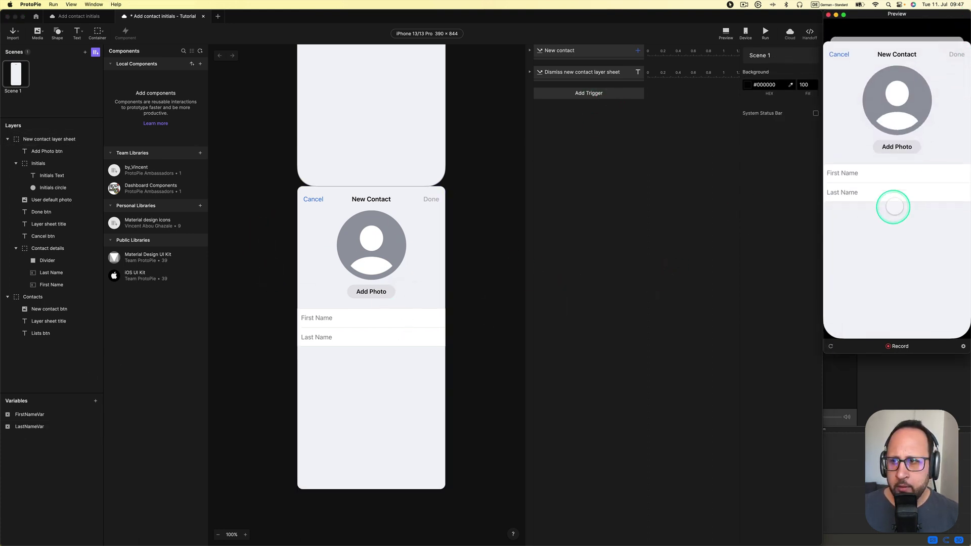
{"action": "left_click", "coordinate": [878, 173]}
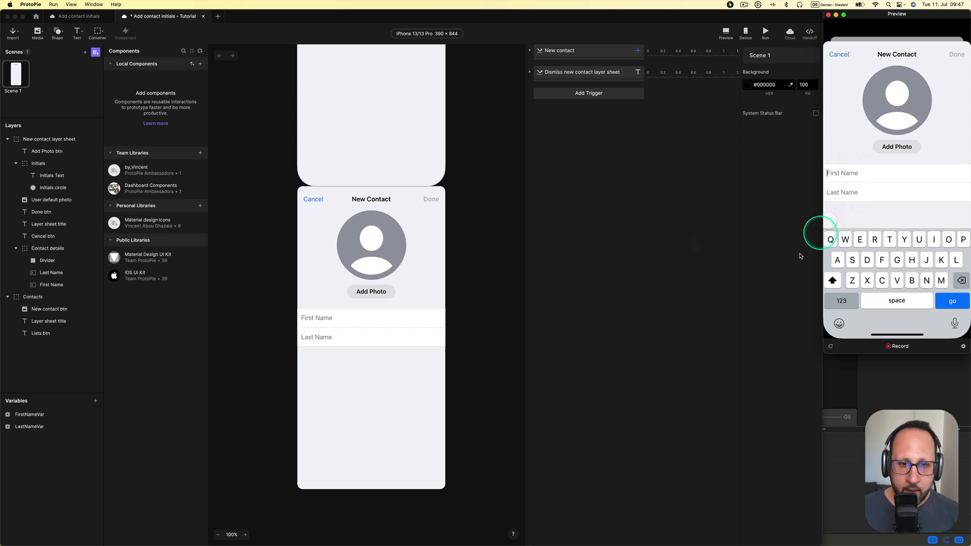
{"action": "left_click", "coordinate": [320, 386]}
{"action": "left_click", "coordinate": [41, 415]}
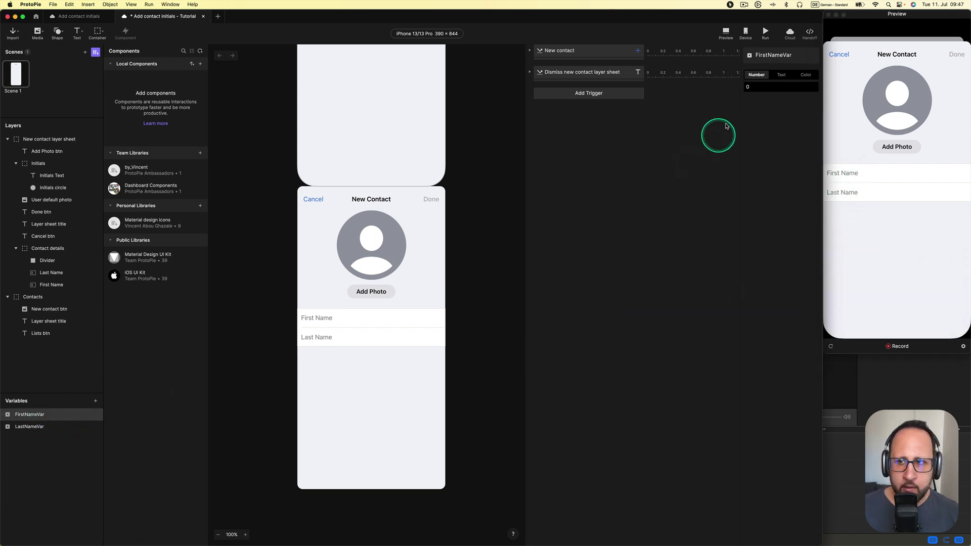
Set FirstNameVar to Text, switch LastNameVar to Text and back to Number, then list trigger types
{"action": "left_click", "coordinate": [785, 79]}
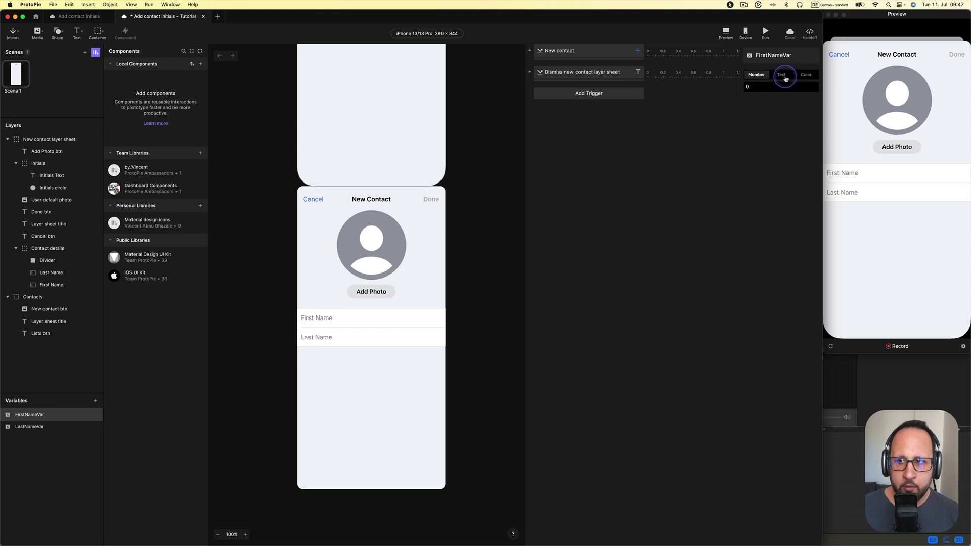
{"action": "left_click", "coordinate": [30, 426]}
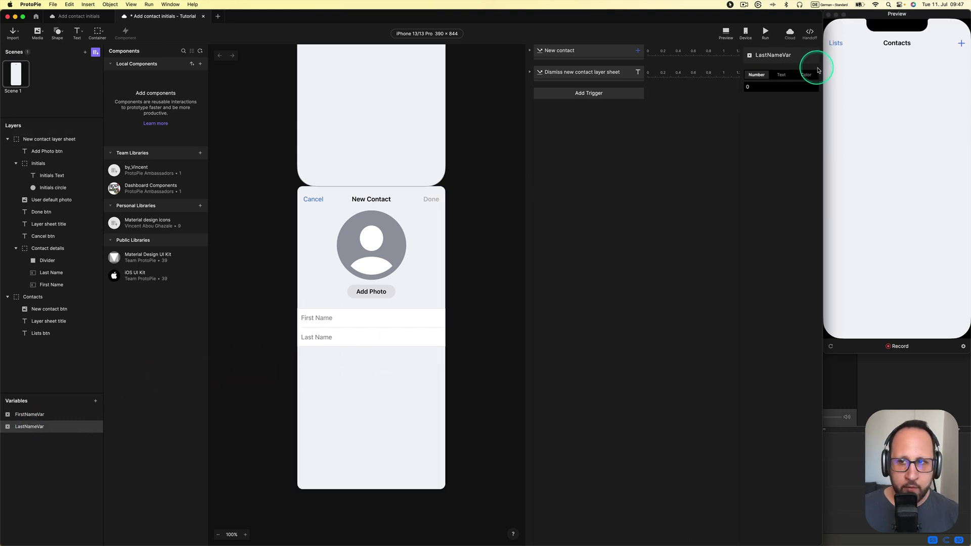
{"action": "left_click", "coordinate": [782, 74]}
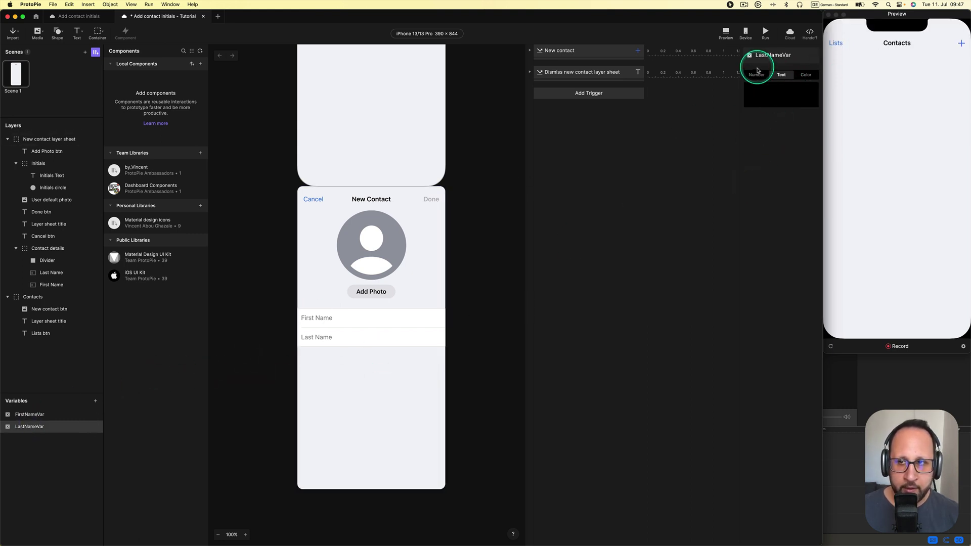
{"action": "left_click", "coordinate": [757, 75]}
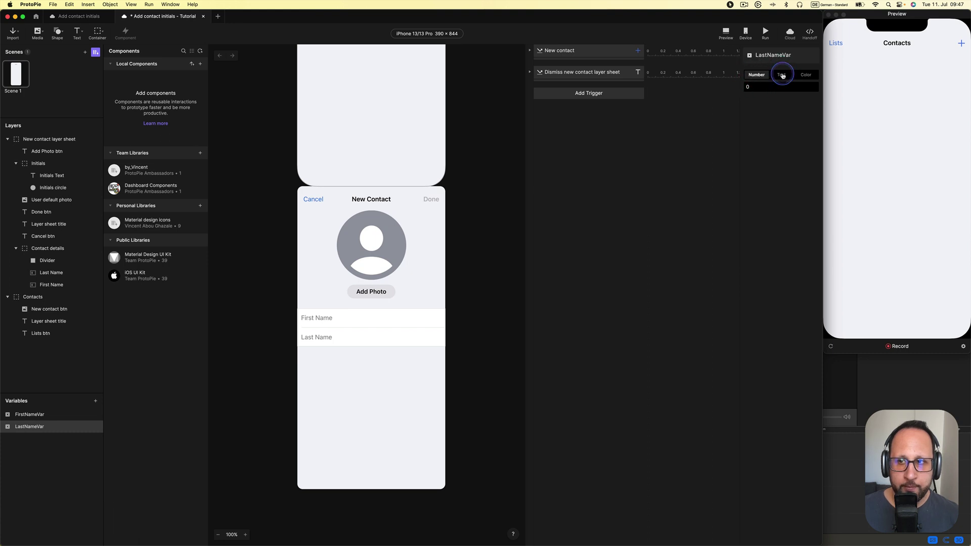
{"action": "left_click", "coordinate": [496, 127]}
{"action": "left_click", "coordinate": [557, 98]}
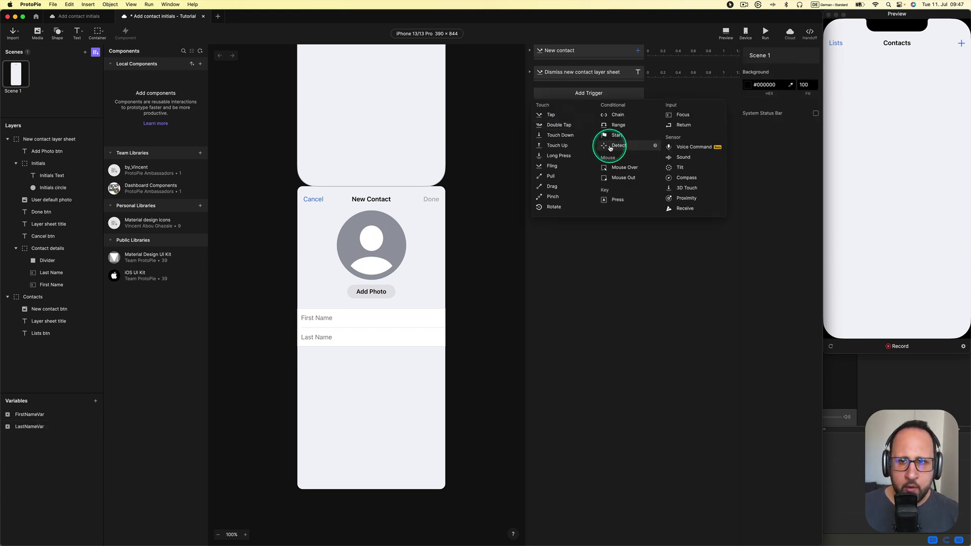
Add a Detect trigger that watches the First Name layer's Text property
{"action": "left_click", "coordinate": [610, 146]}
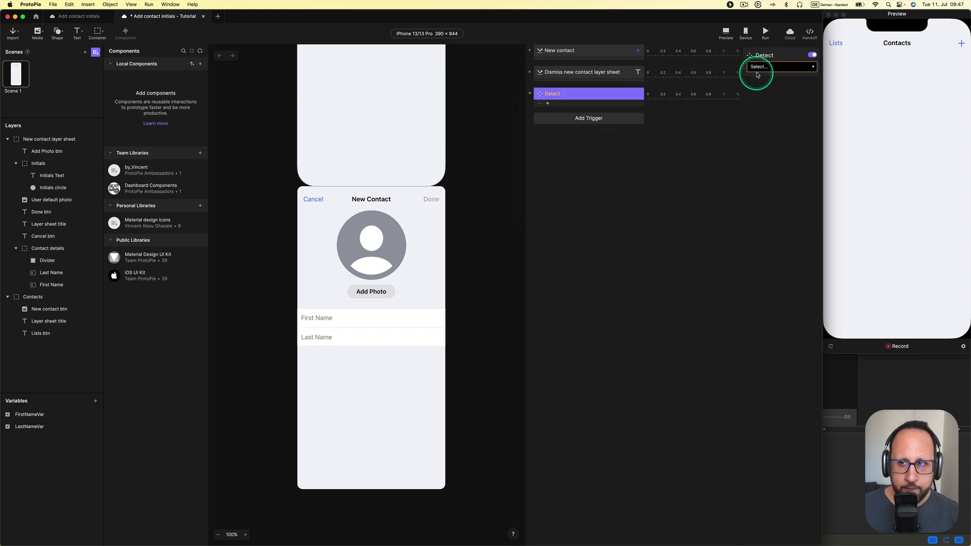
{"action": "left_click", "coordinate": [760, 68]}
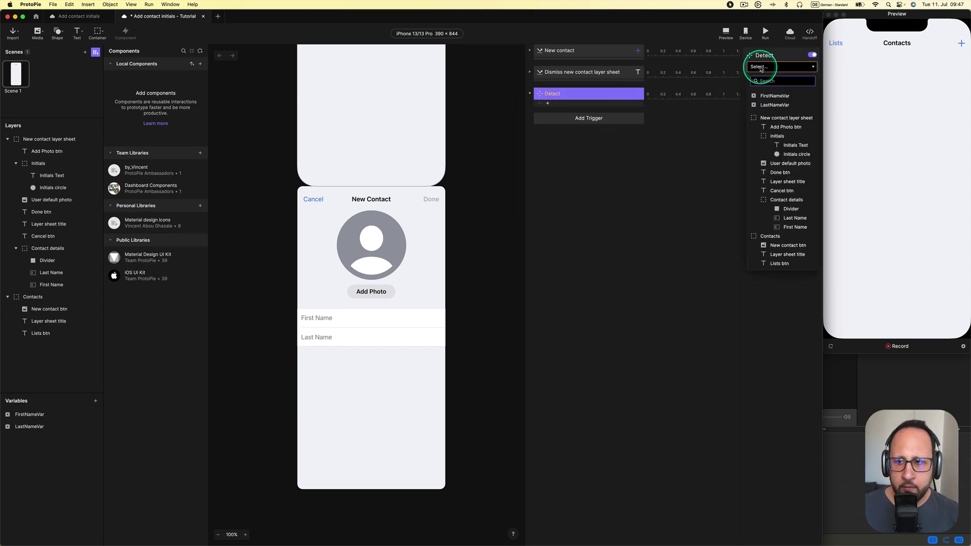
{"action": "left_click", "coordinate": [790, 227]}
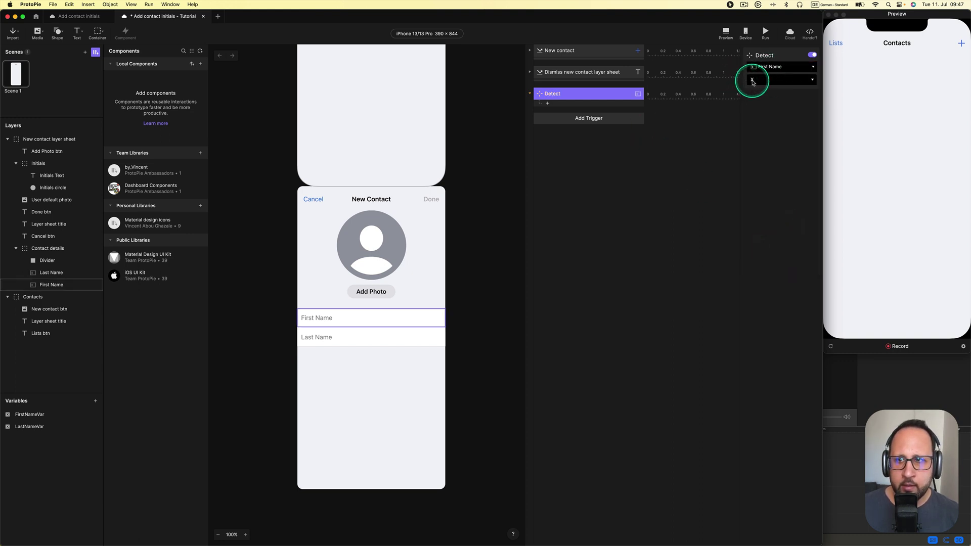
{"action": "left_click", "coordinate": [752, 81]}
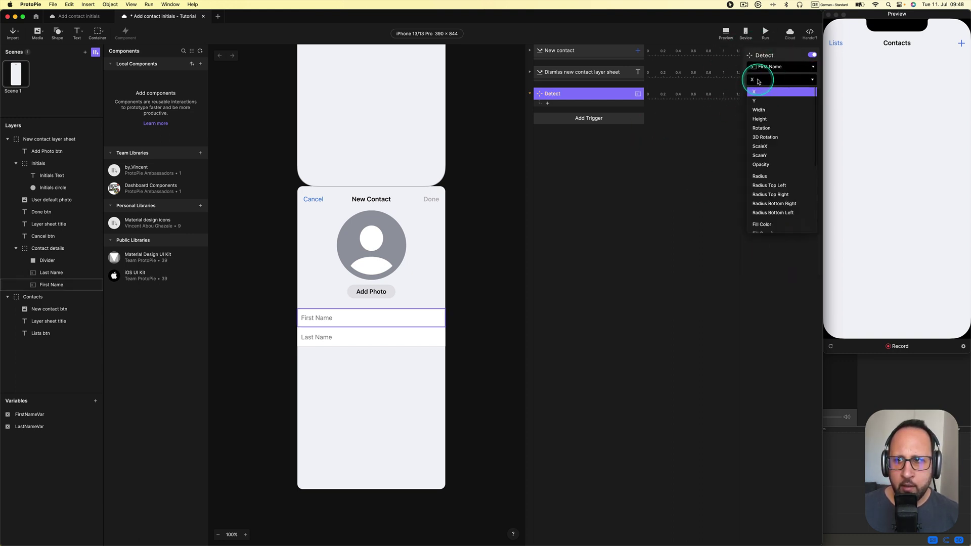
{"action": "scroll", "coordinate": [778, 169], "scroll_direction": "down", "scroll_amount": 2}
{"action": "scroll", "coordinate": [781, 167], "scroll_direction": "down", "scroll_amount": 3}
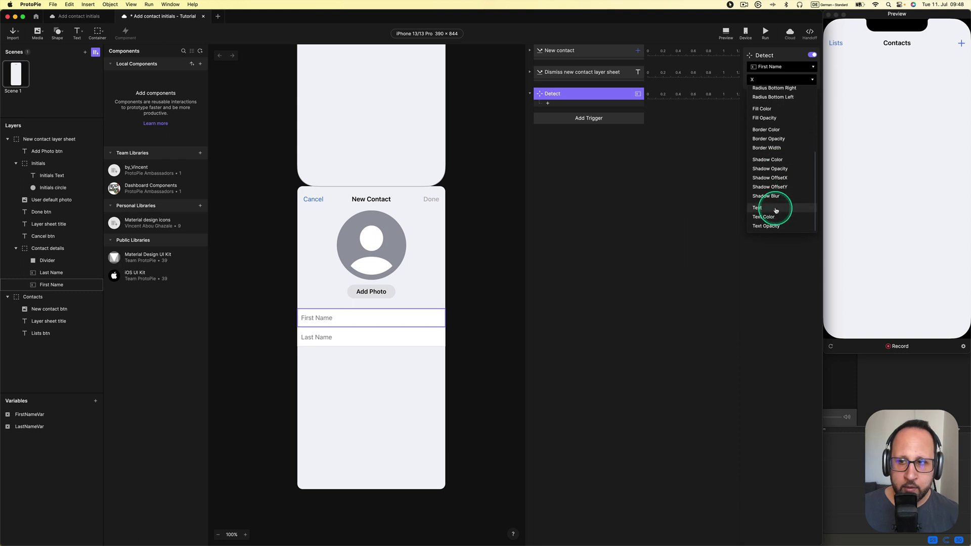
{"action": "left_click", "coordinate": [772, 210]}
Rename the Detect trigger to Detect FirstNameInput
{"action": "double_click", "coordinate": [563, 94]}
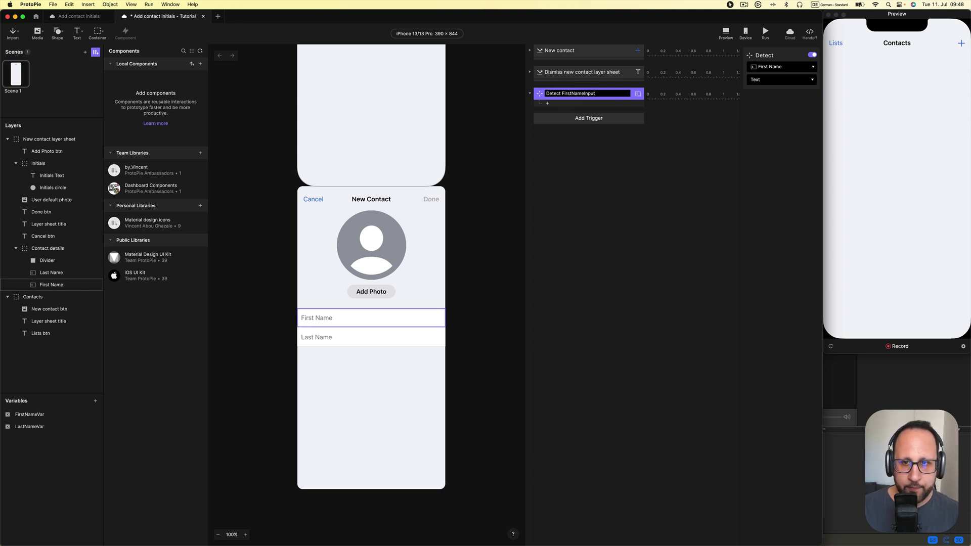
{"action": "key", "text": "Return"}
{"action": "left_click", "coordinate": [564, 104]}
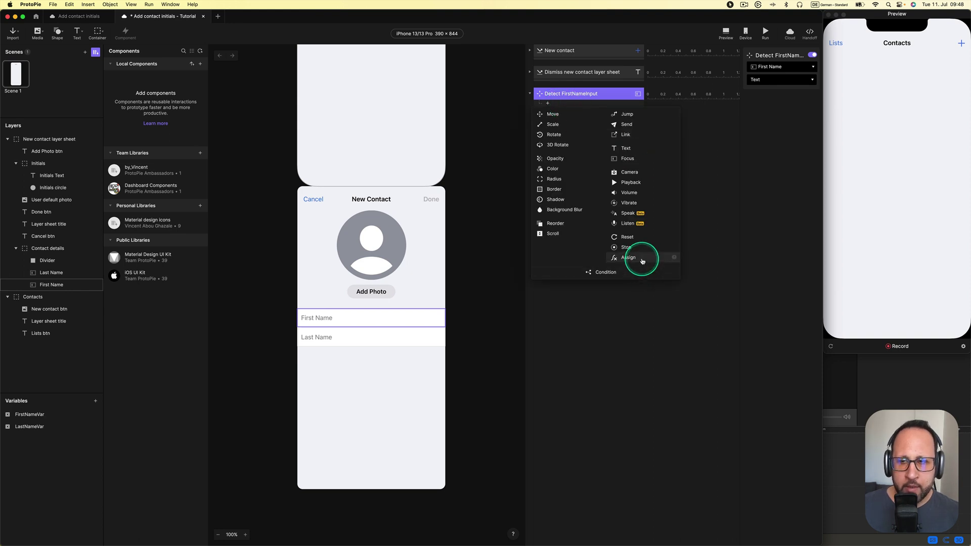
Add an Assign response to Detect FirstNameInput setting FirstNameVar to `First Name`.text
{"action": "left_click", "coordinate": [642, 259]}
{"action": "left_click", "coordinate": [781, 67]}
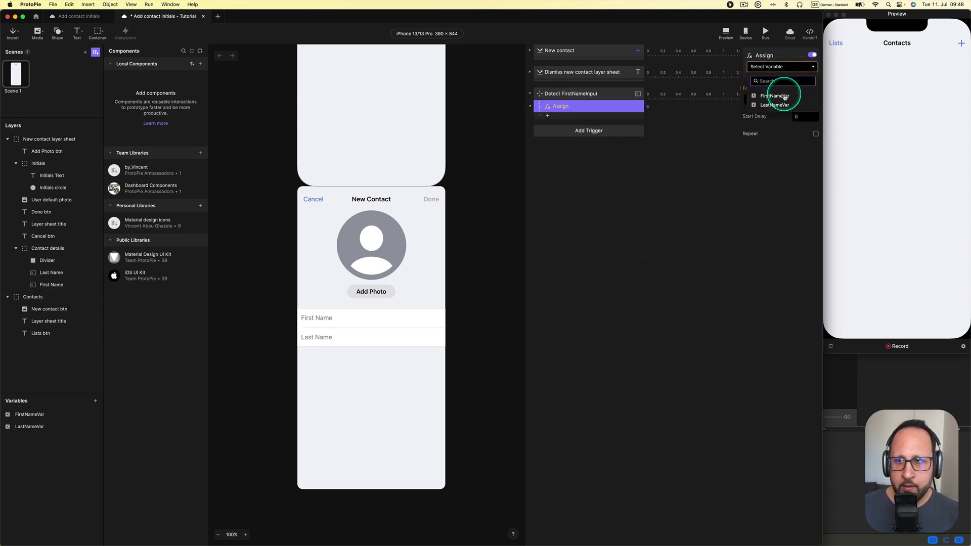
{"action": "left_click", "coordinate": [774, 96]}
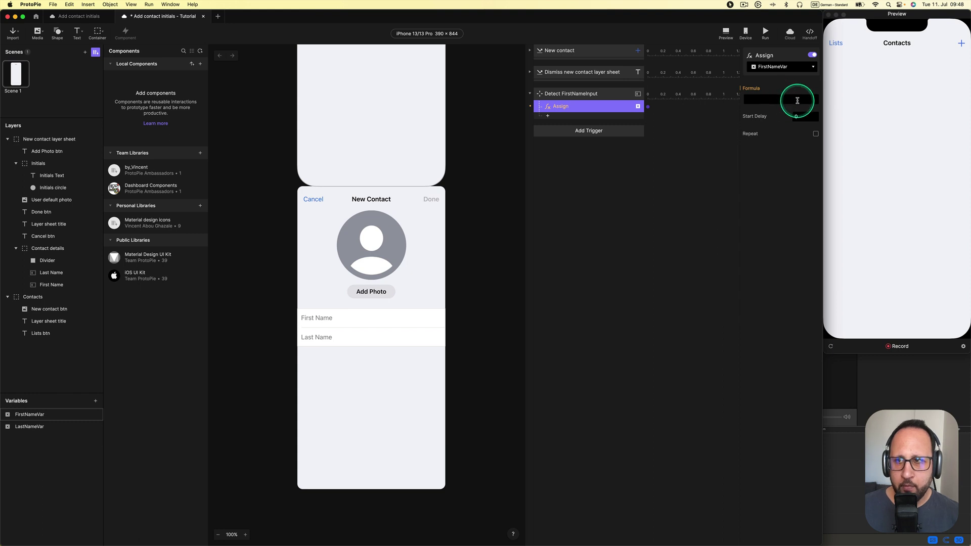
{"action": "left_click", "coordinate": [799, 101]}
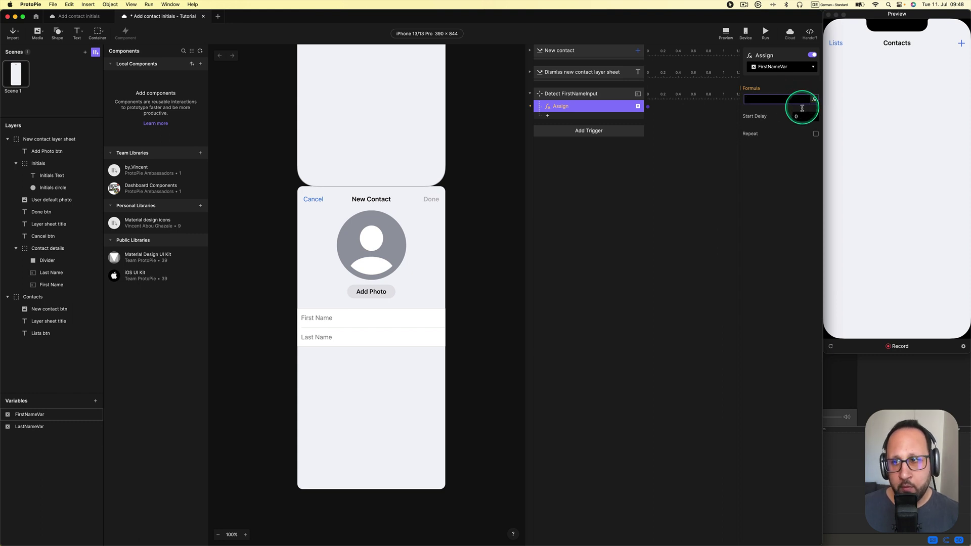
{"action": "left_click", "coordinate": [814, 100]}
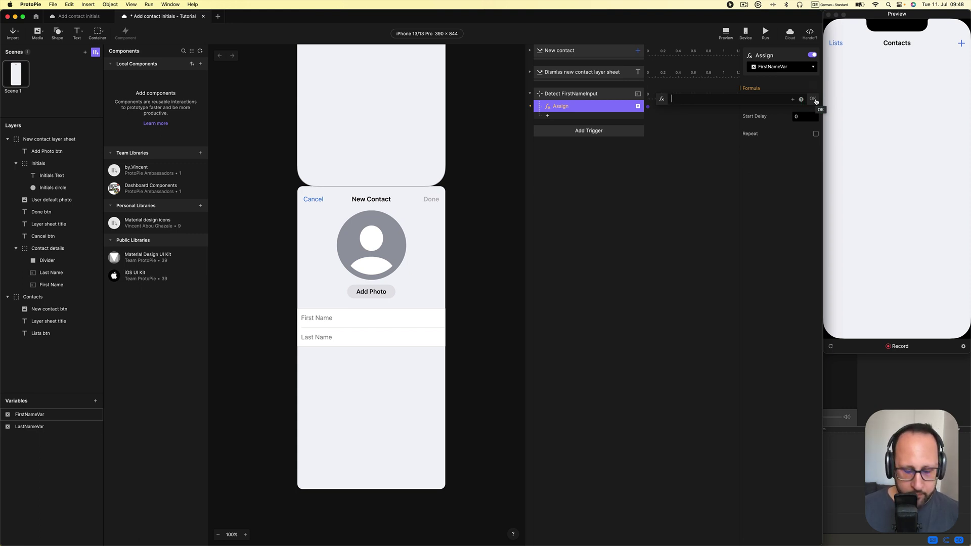
{"action": "left_click", "coordinate": [793, 100]}
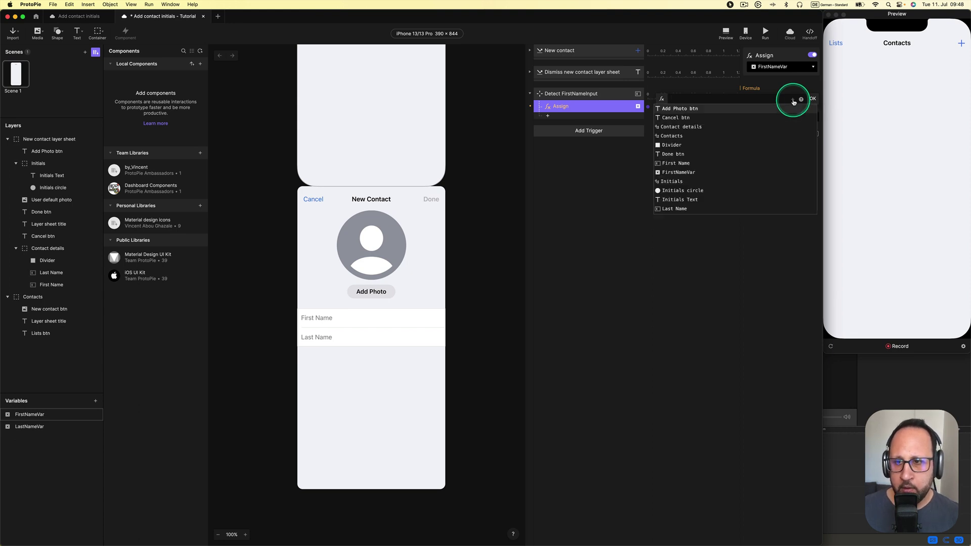
{"action": "scroll", "coordinate": [719, 152], "scroll_direction": "down", "scroll_amount": 5}
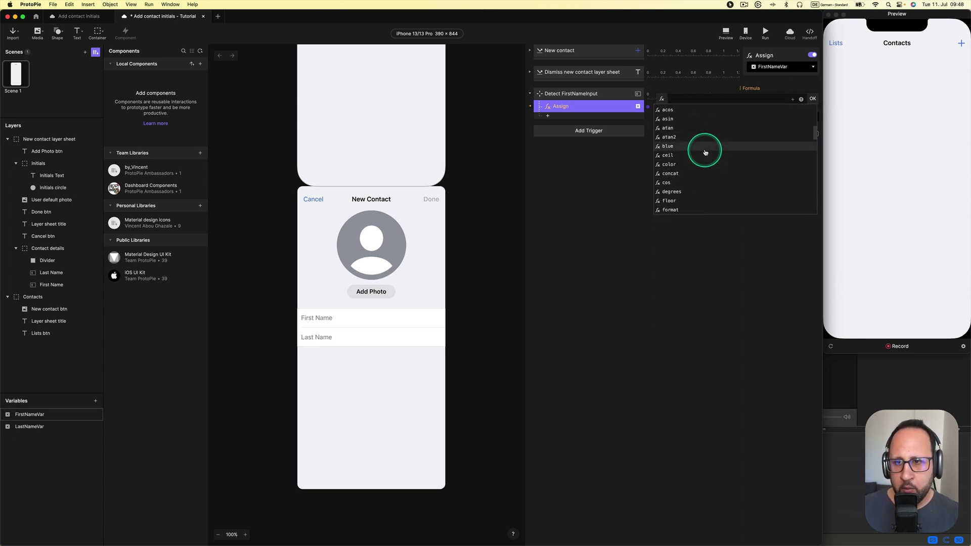
{"action": "scroll", "coordinate": [706, 152], "scroll_direction": "up", "scroll_amount": 4}
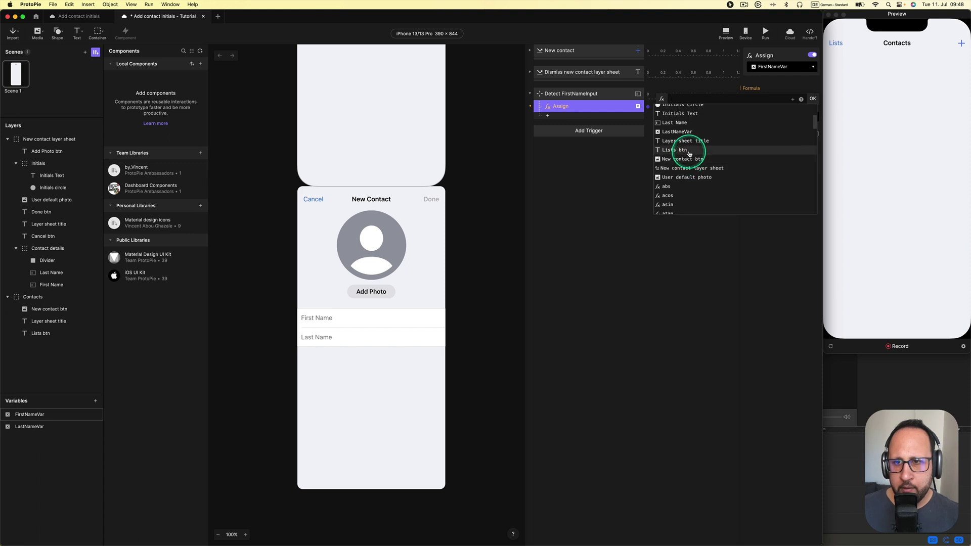
{"action": "left_click", "coordinate": [680, 131]}
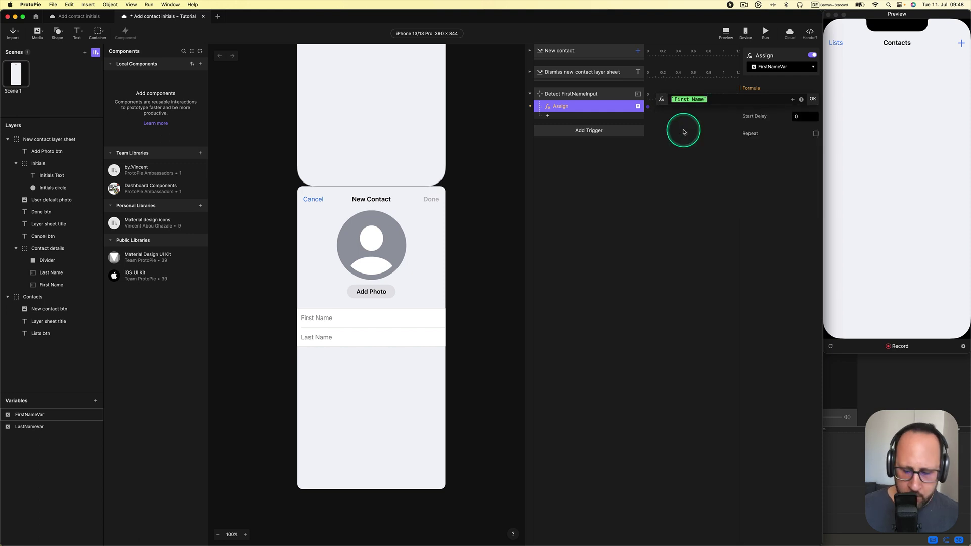
{"action": "type", "text": ".text"}
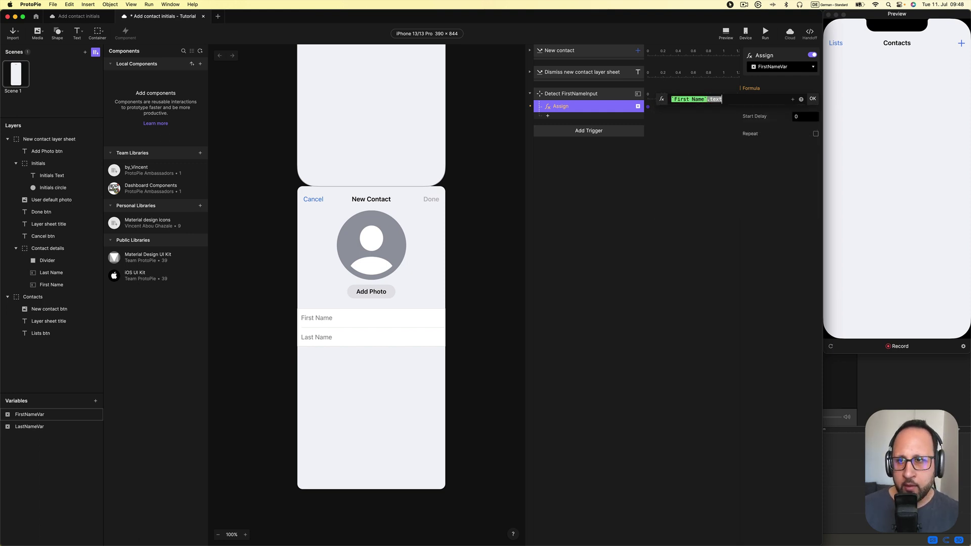
{"action": "key", "text": "Return"}
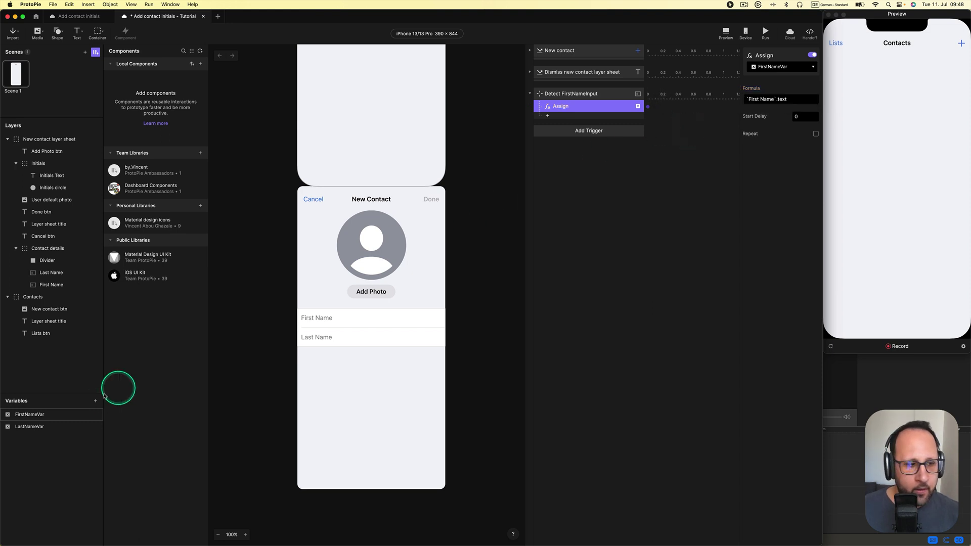
{"action": "left_click", "coordinate": [281, 397]}
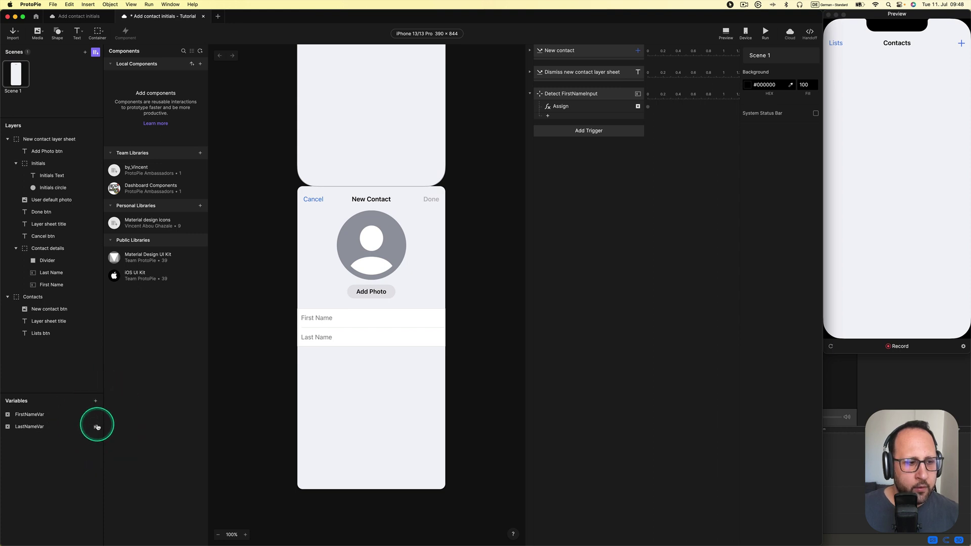
Show FirstNameVar's live debug readout just below the Contacts title
{"action": "left_click", "coordinate": [96, 415]}
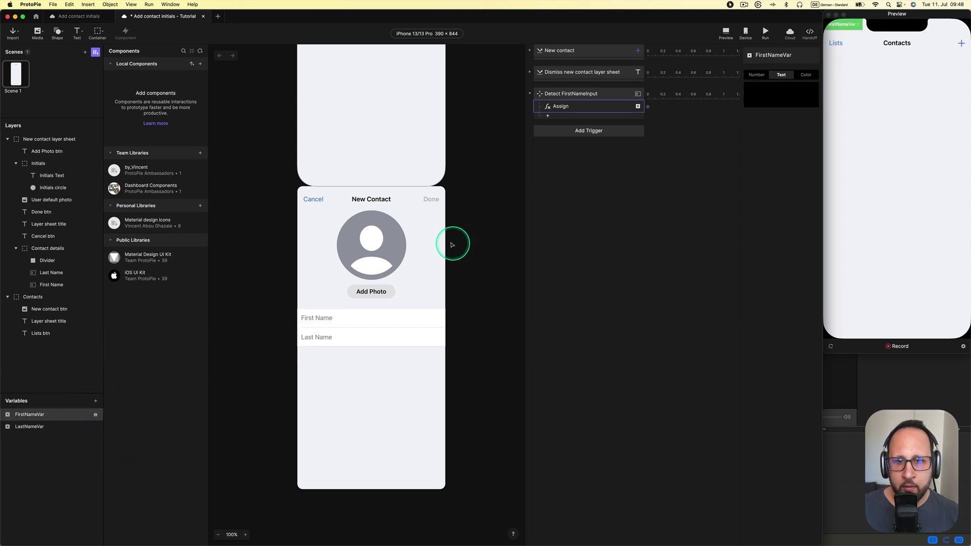
{"action": "scroll", "coordinate": [461, 209], "scroll_direction": "up", "scroll_amount": 8}
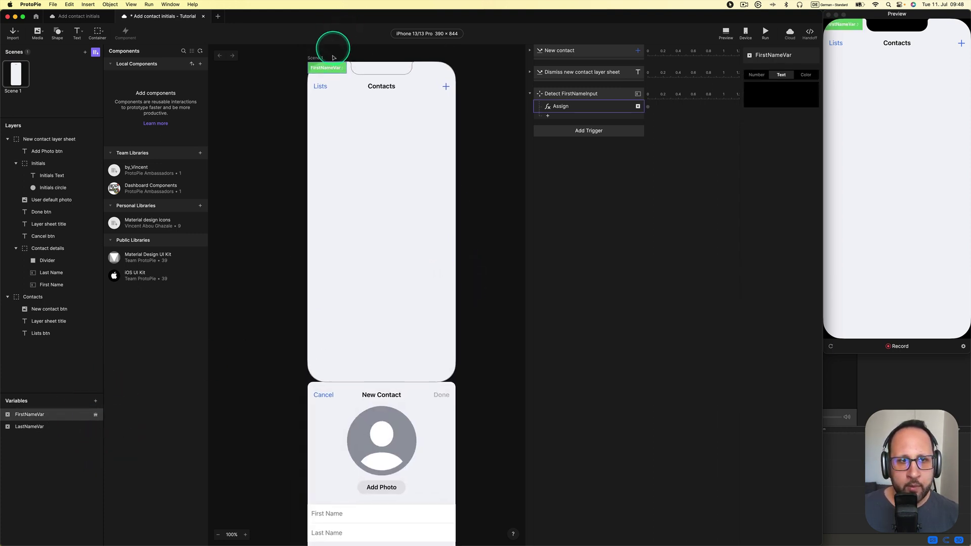
{"action": "left_click_drag", "start_coordinate": [331, 70], "coordinate": [390, 116]}
Open the New Contact sheet in the preview and focus its First Name field
{"action": "left_click", "coordinate": [927, 228]}
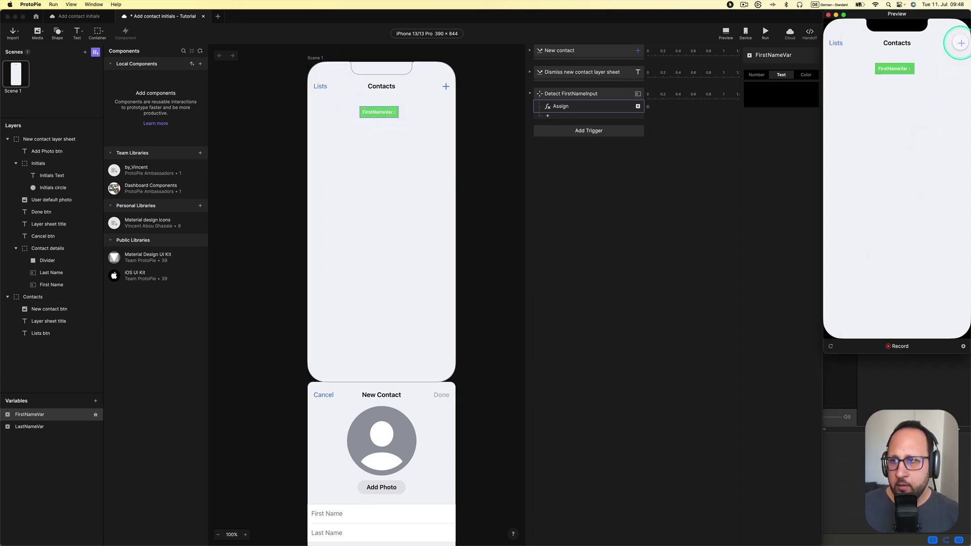
{"action": "left_click", "coordinate": [961, 43]}
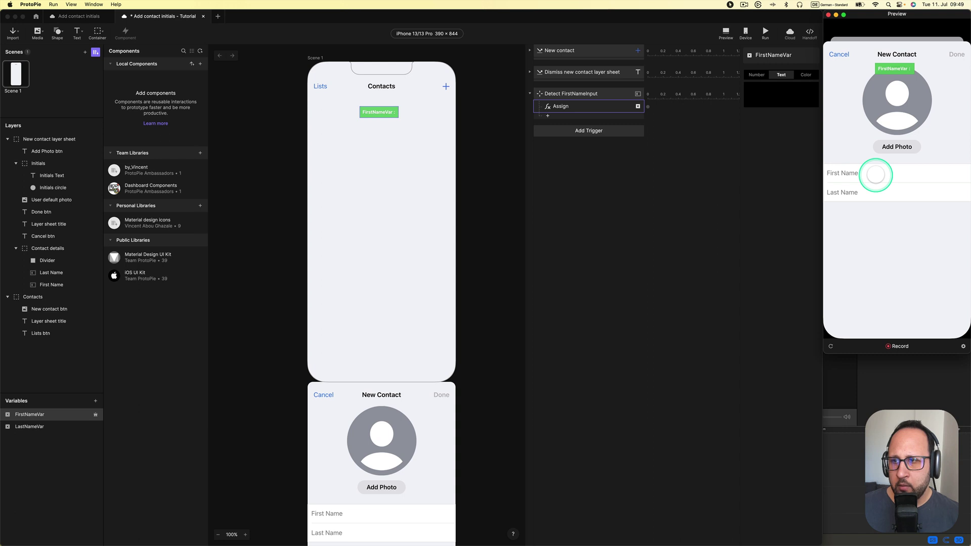
{"action": "left_click", "coordinate": [875, 174]}
{"action": "left_click", "coordinate": [875, 174]}
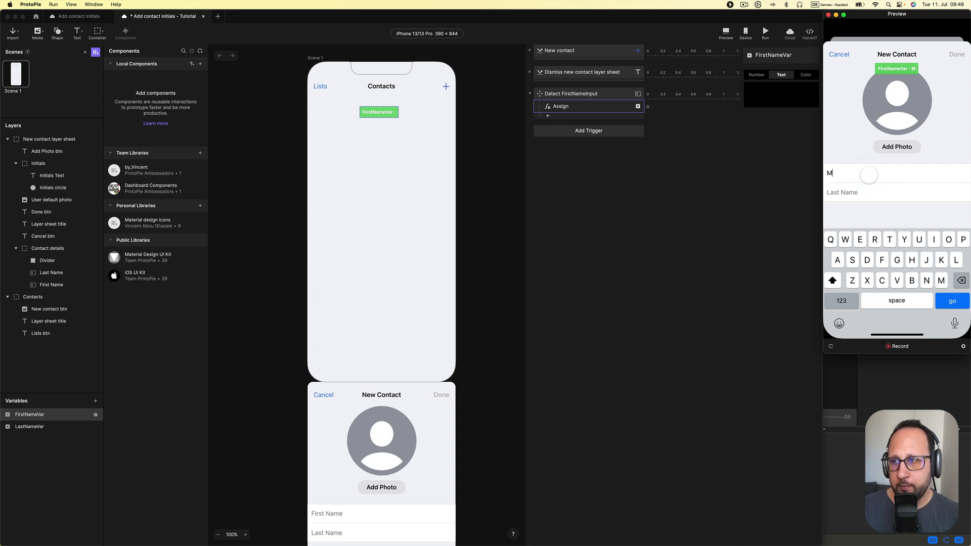
Duplicate Detect FirstNameInput and rename the copy Detect LastNameInput
{"action": "left_click", "coordinate": [573, 93]}
{"action": "key", "text": "super+d"}
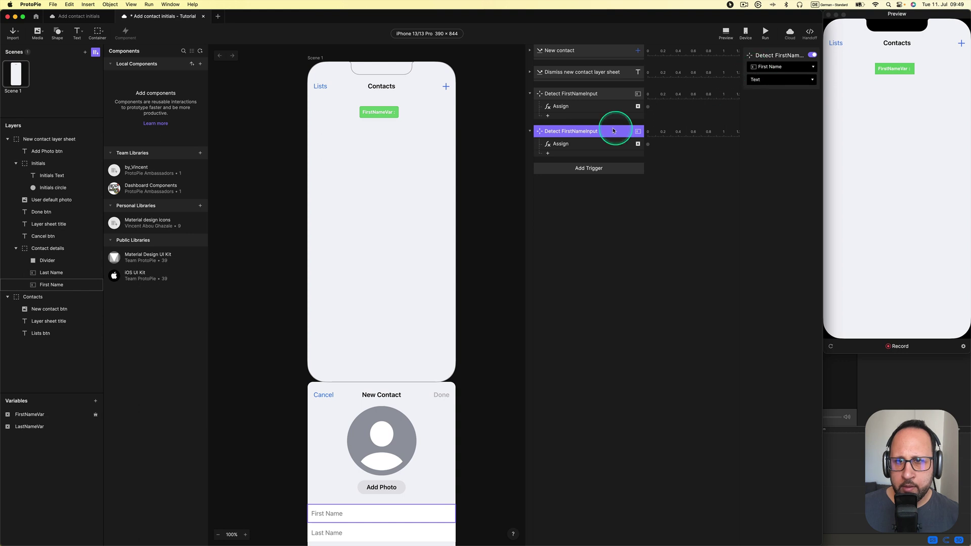
{"action": "double_click", "coordinate": [571, 131]}
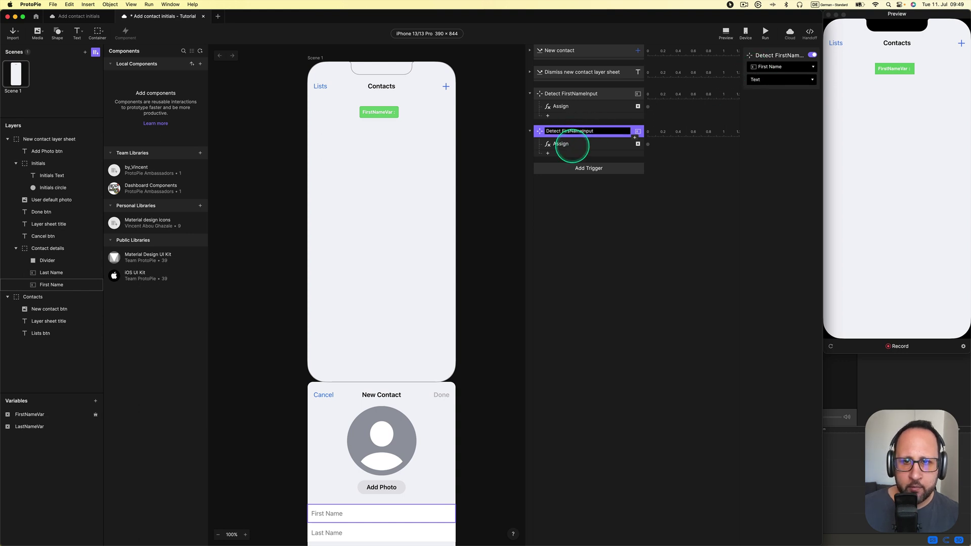
{"action": "type", "text": "Last"}
{"action": "key", "text": "Return"}
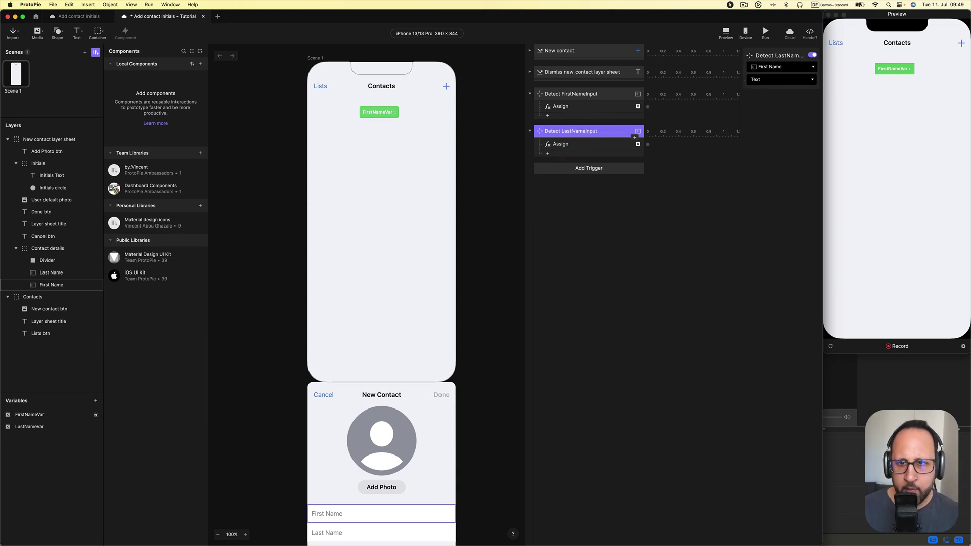
Make the copy watch the Last Name field, with Assign formula `Last Name`.text
{"action": "left_click", "coordinate": [789, 67]}
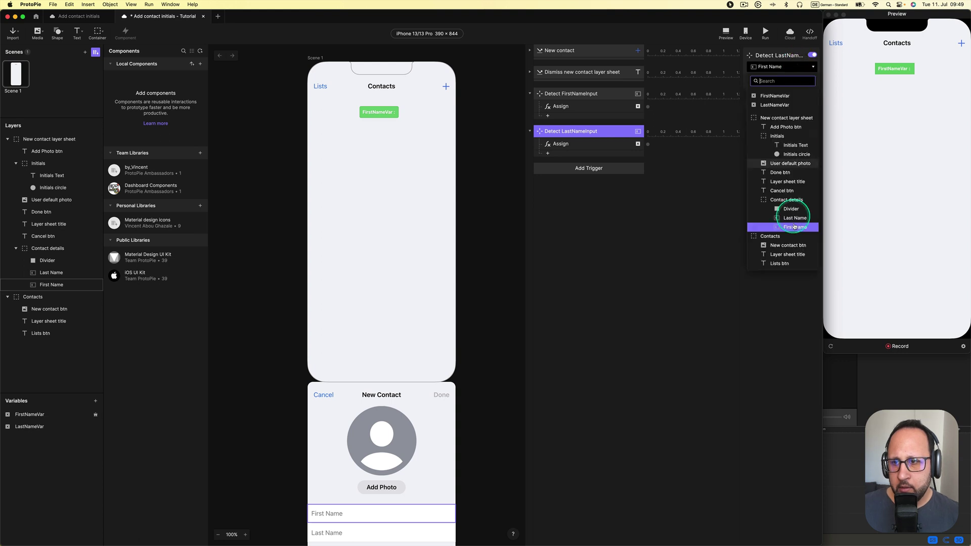
{"action": "left_click", "coordinate": [791, 219]}
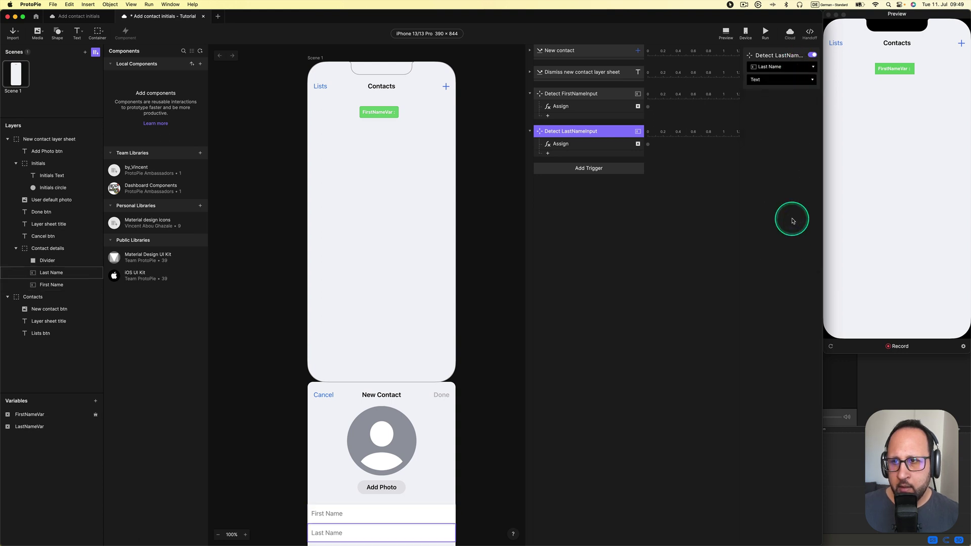
{"action": "left_click", "coordinate": [560, 144]}
{"action": "left_click", "coordinate": [755, 99]}
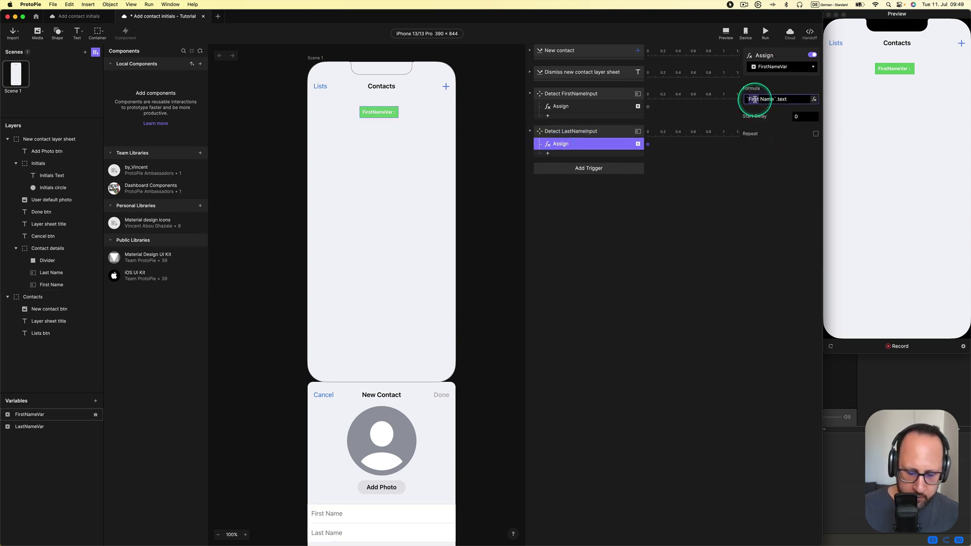
{"action": "type", "text": "Last"}
{"action": "key", "text": "Return"}
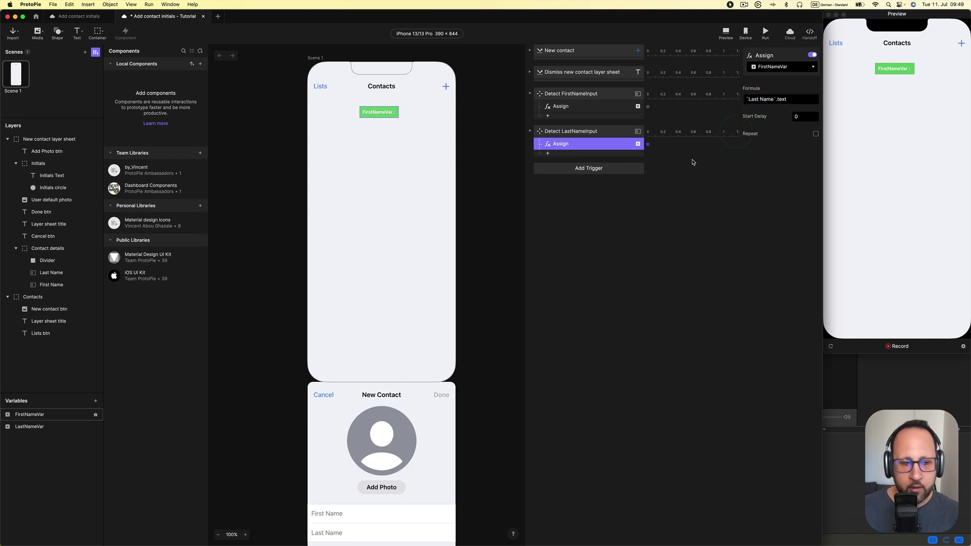
Show LastNameVar's live readout below FirstNameVar and try the preview's name fields
{"action": "left_click", "coordinate": [95, 426]}
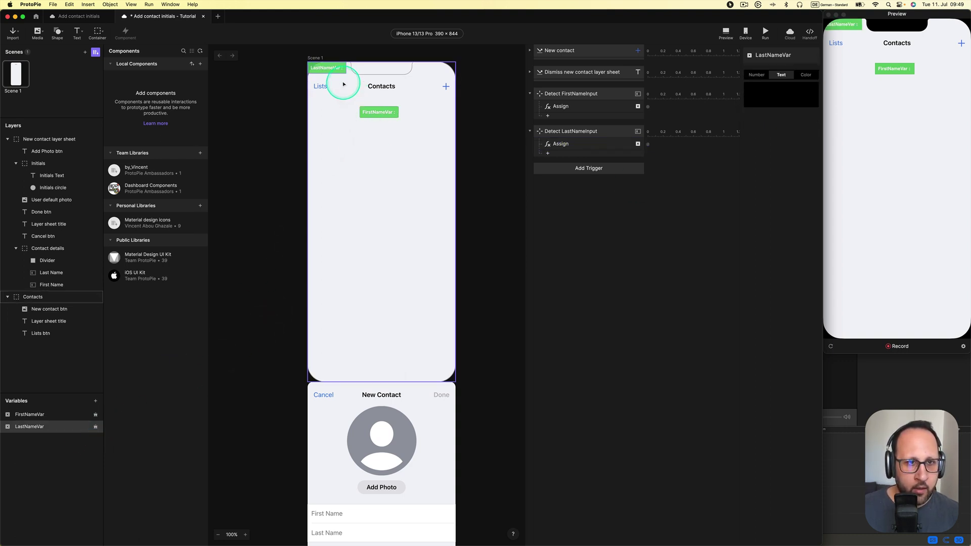
{"action": "left_click_drag", "start_coordinate": [344, 85], "coordinate": [386, 130]}
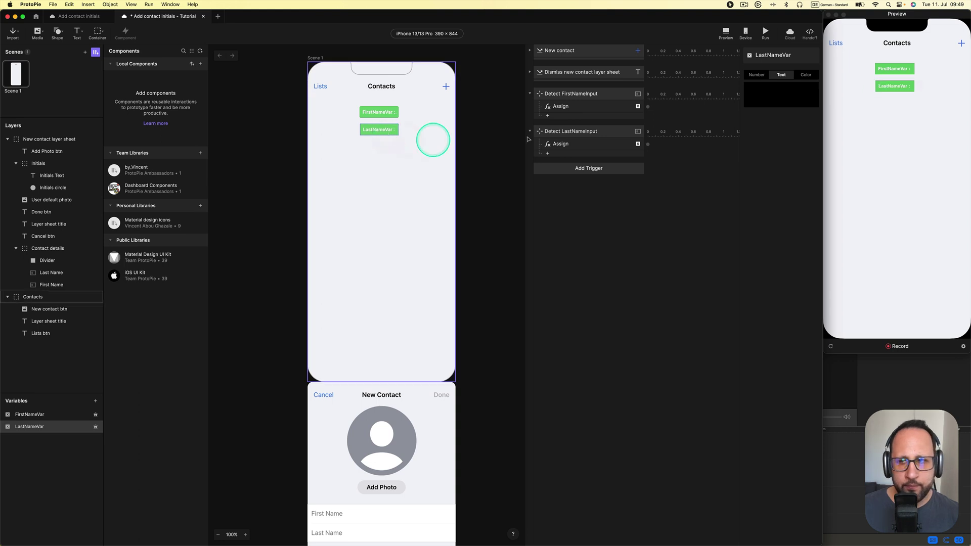
{"action": "left_click", "coordinate": [961, 44]}
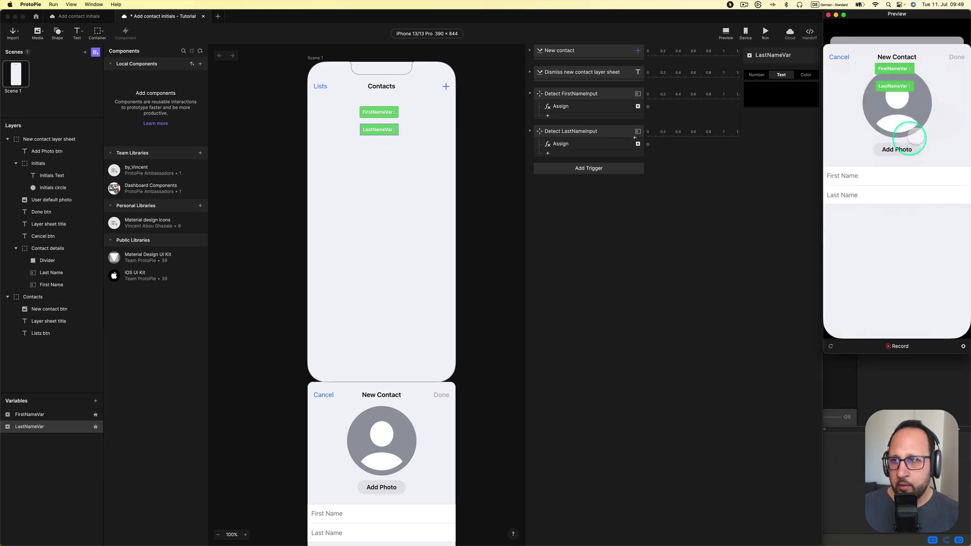
{"action": "left_click", "coordinate": [879, 172]}
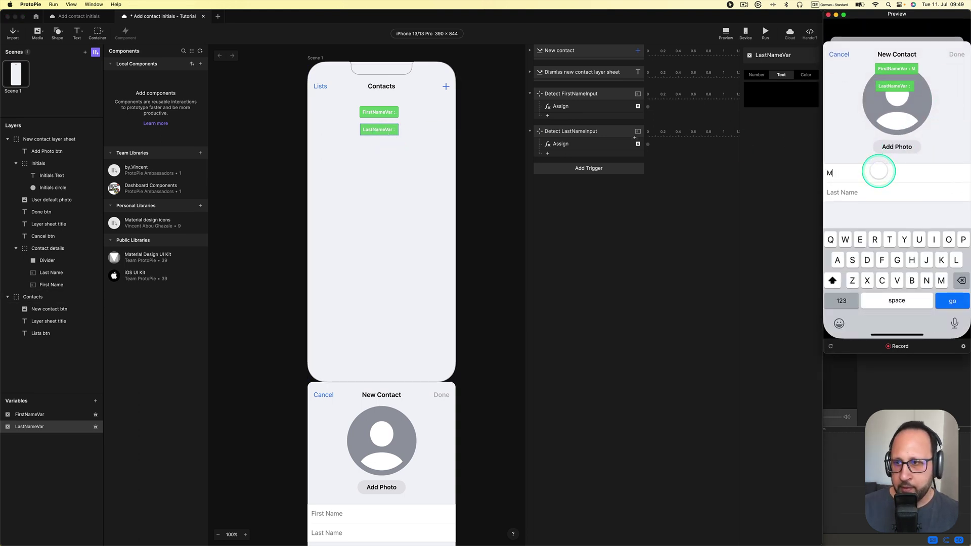
{"action": "left_click", "coordinate": [867, 188]}
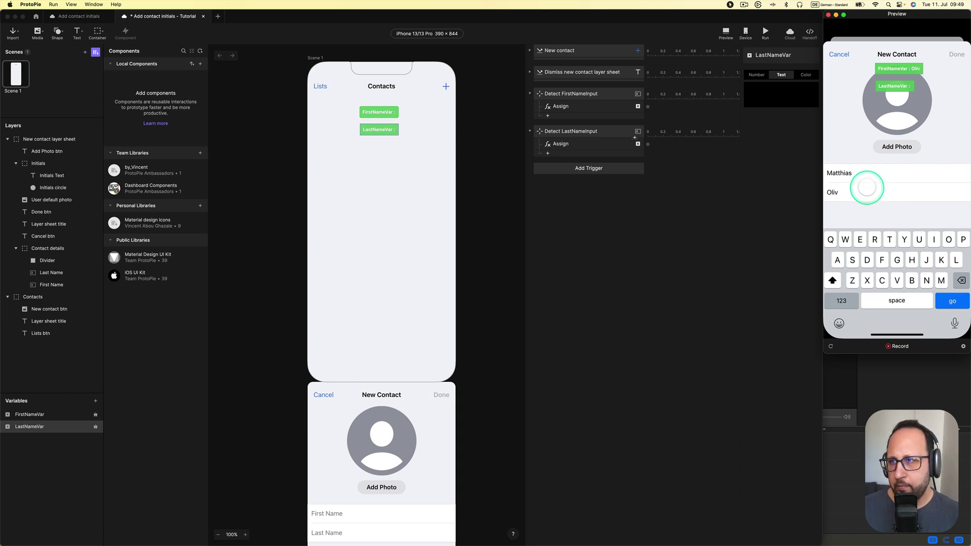
Switch the last-name Assign response to LastNameVar and retest the New Contact sheet
{"action": "left_click", "coordinate": [795, 167]}
{"action": "left_click", "coordinate": [578, 147]}
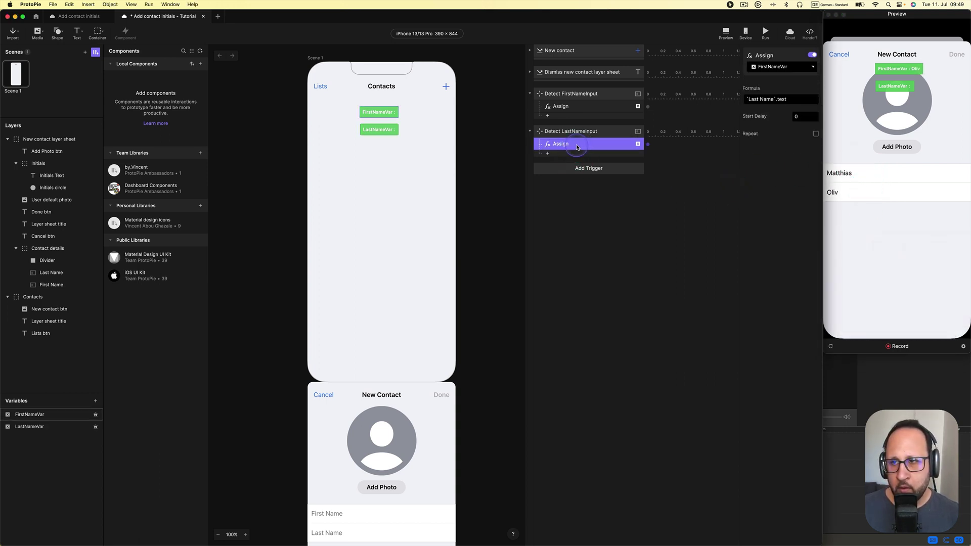
{"action": "left_click", "coordinate": [786, 67]}
{"action": "left_click", "coordinate": [808, 70]}
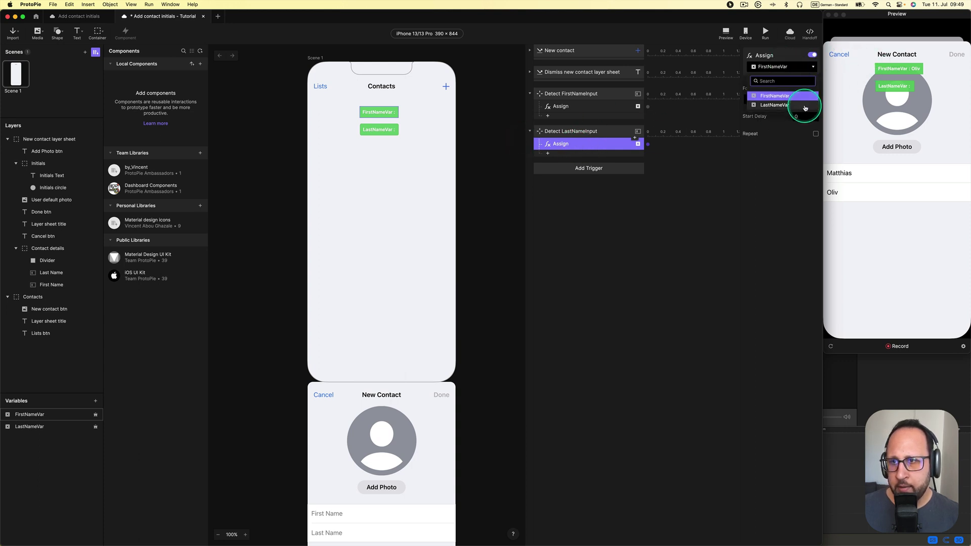
{"action": "left_click", "coordinate": [806, 107]}
{"action": "left_click", "coordinate": [876, 139]}
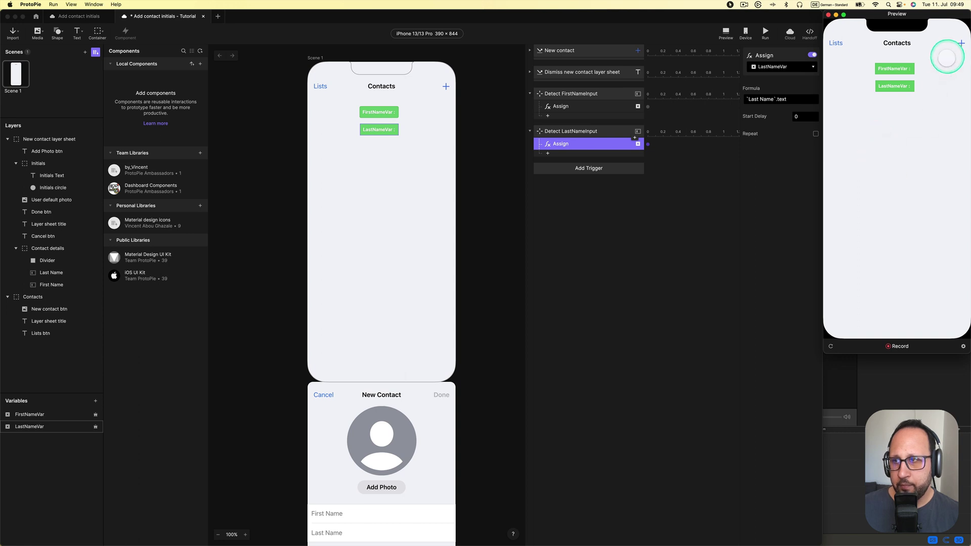
{"action": "left_click", "coordinate": [961, 43]}
{"action": "left_click", "coordinate": [882, 170]}
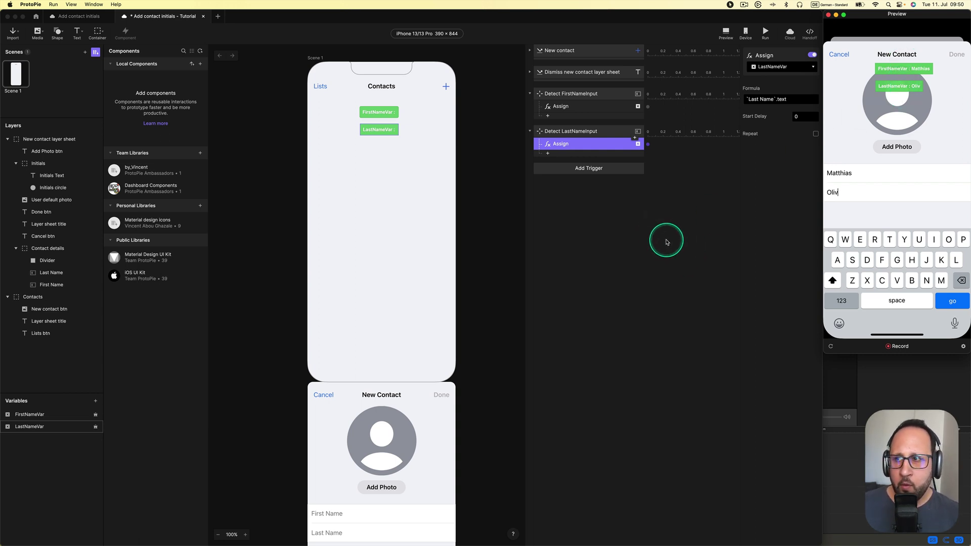
{"action": "left_click", "coordinate": [667, 242]}
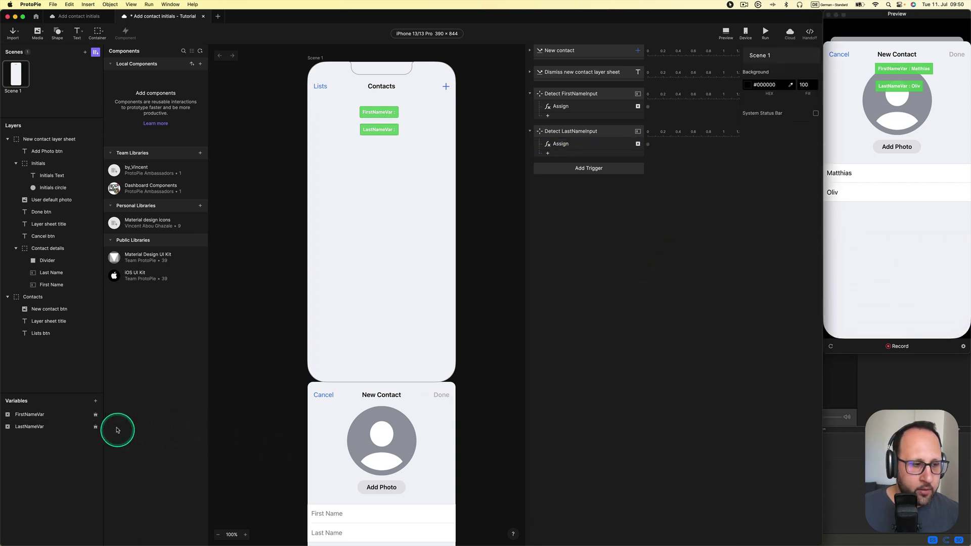
Create a scene-only variable named InitialsVar with its live label below LastNameVar
{"action": "left_click", "coordinate": [95, 401]}
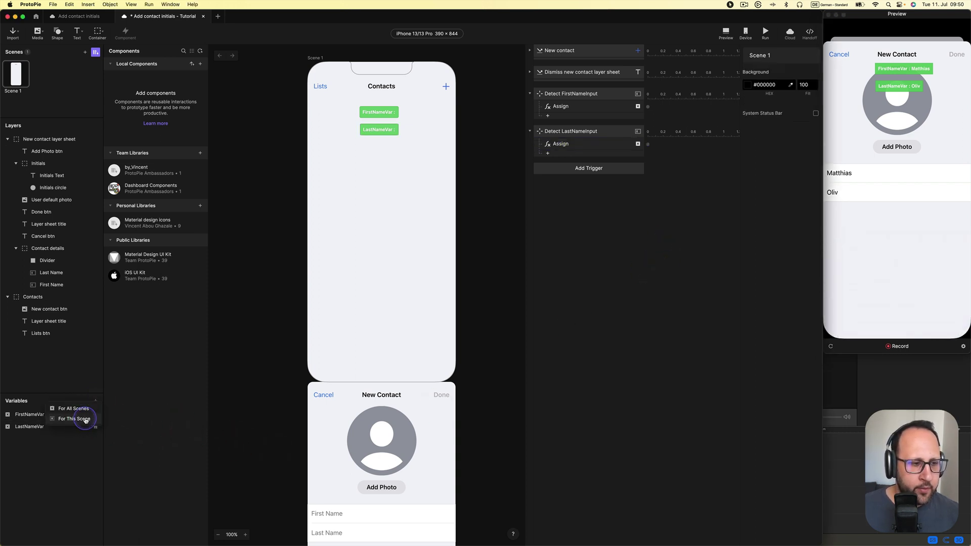
{"action": "left_click", "coordinate": [85, 418]}
{"action": "left_click", "coordinate": [48, 440]}
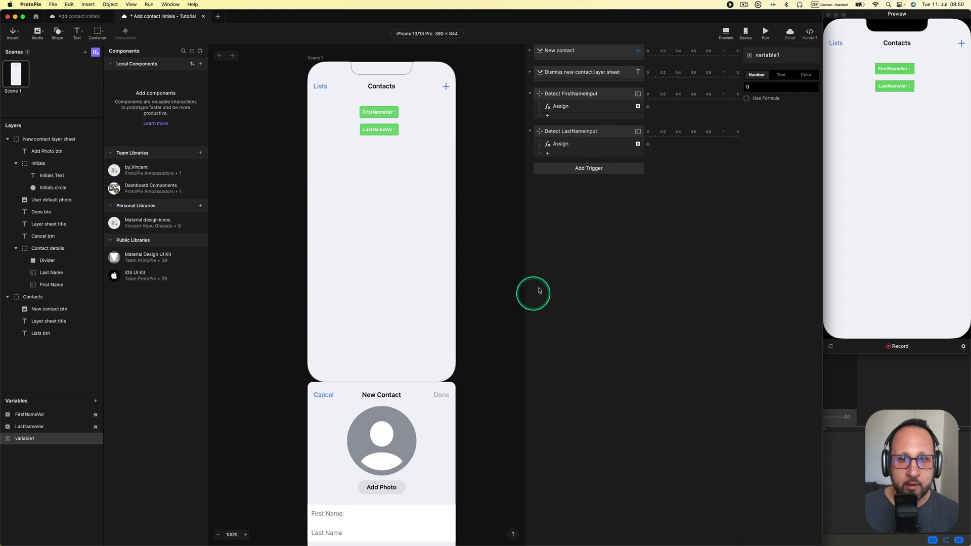
{"action": "double_click", "coordinate": [40, 438]}
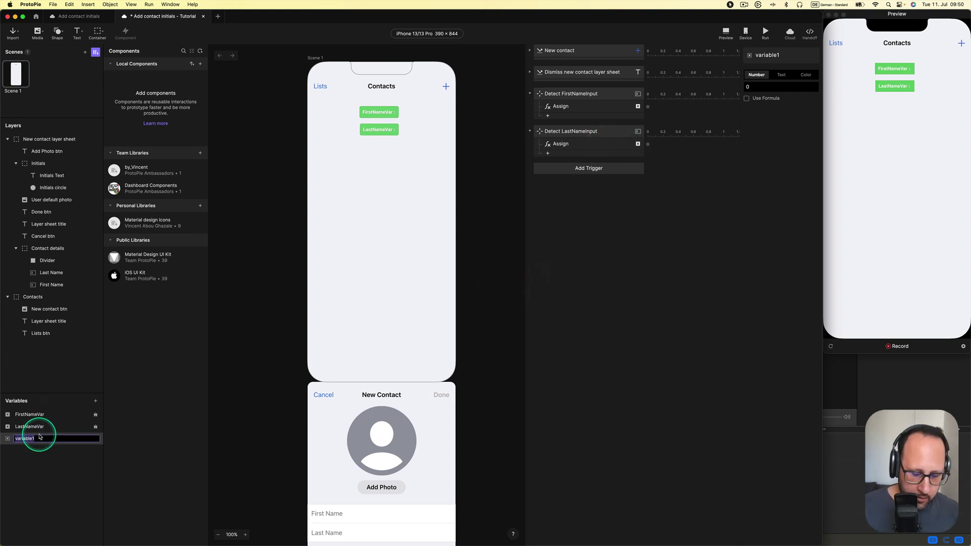
{"action": "type", "text": "In"}
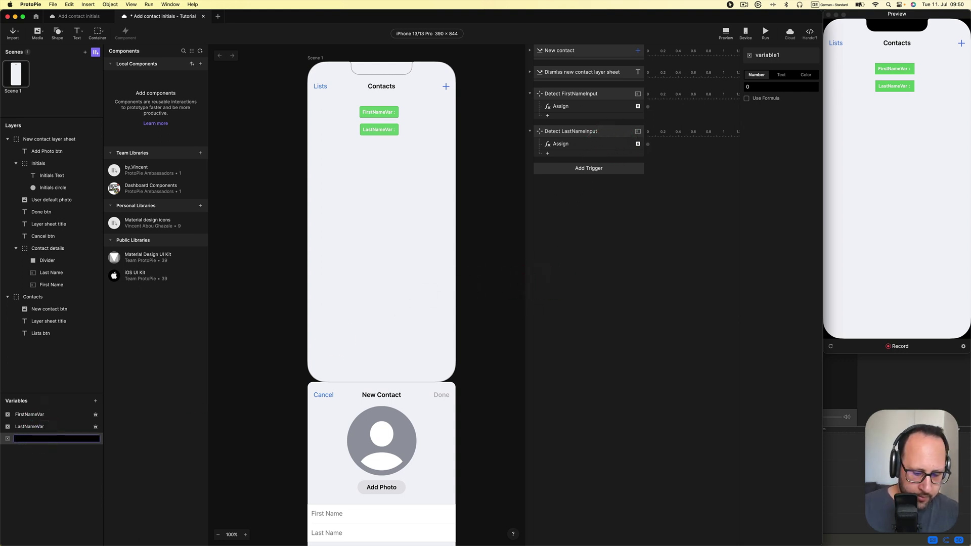
{"action": "type", "text": "itialsV"}
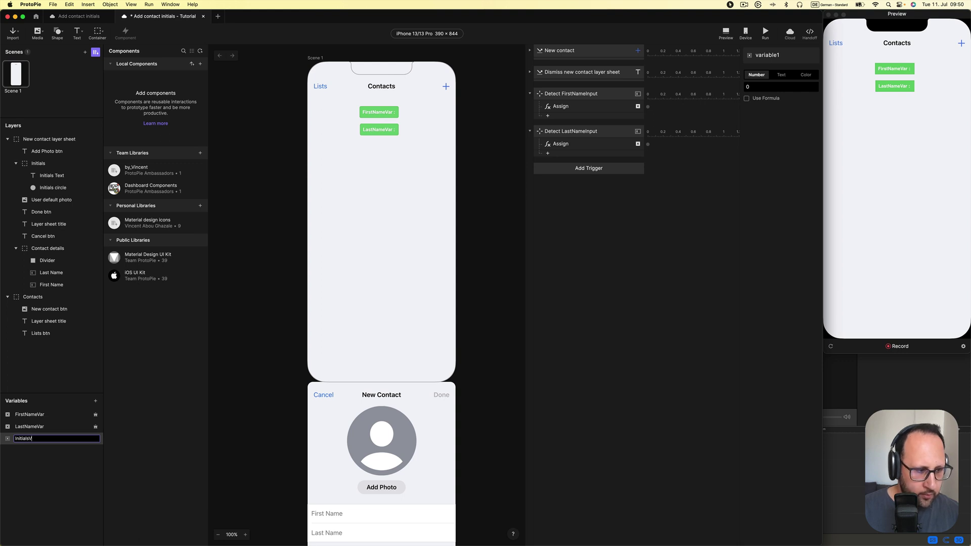
{"action": "type", "text": "ar"}
{"action": "key", "text": "Return"}
{"action": "left_click", "coordinate": [94, 439]}
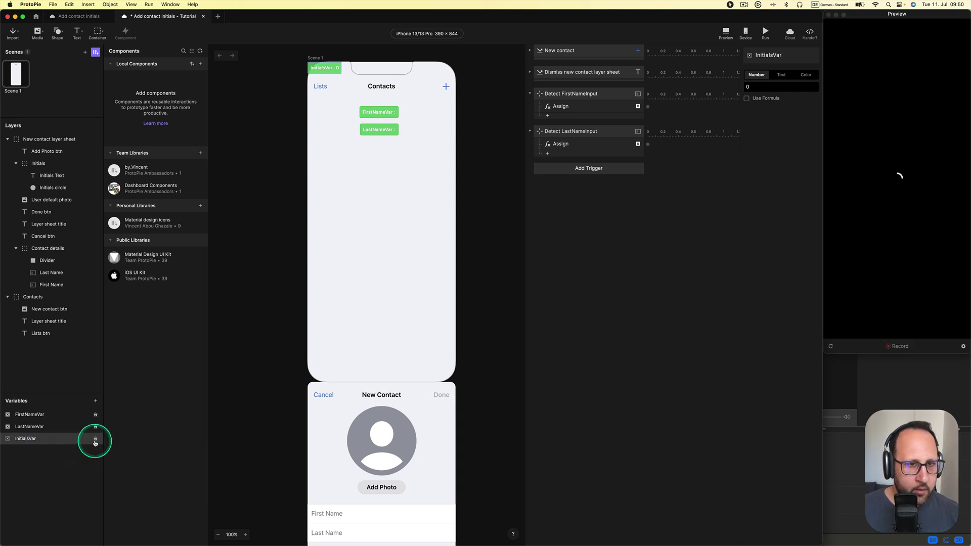
{"action": "left_click_drag", "start_coordinate": [354, 118], "coordinate": [379, 154]}
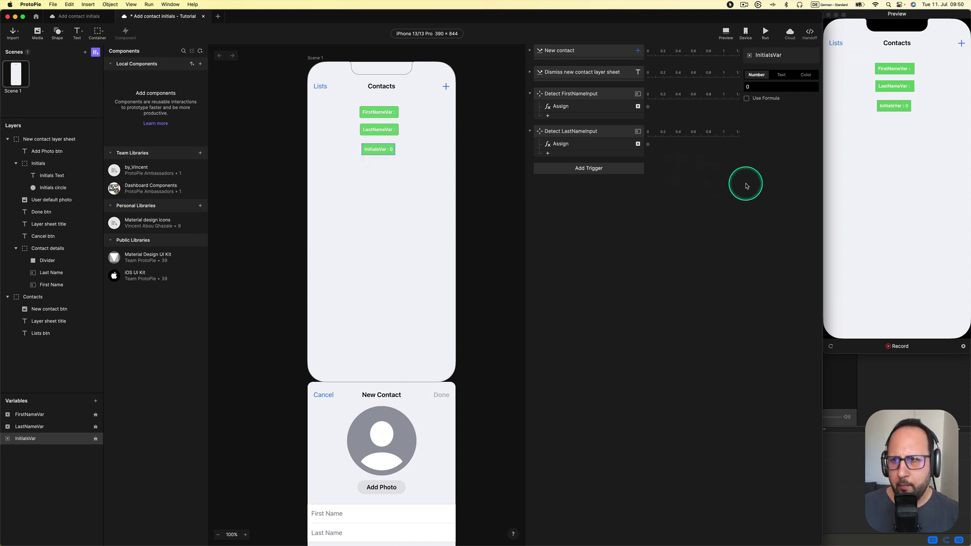
Make InitialsVar a Text variable whose value uses a formula
{"action": "left_click", "coordinate": [780, 76]}
{"action": "left_click", "coordinate": [770, 114]}
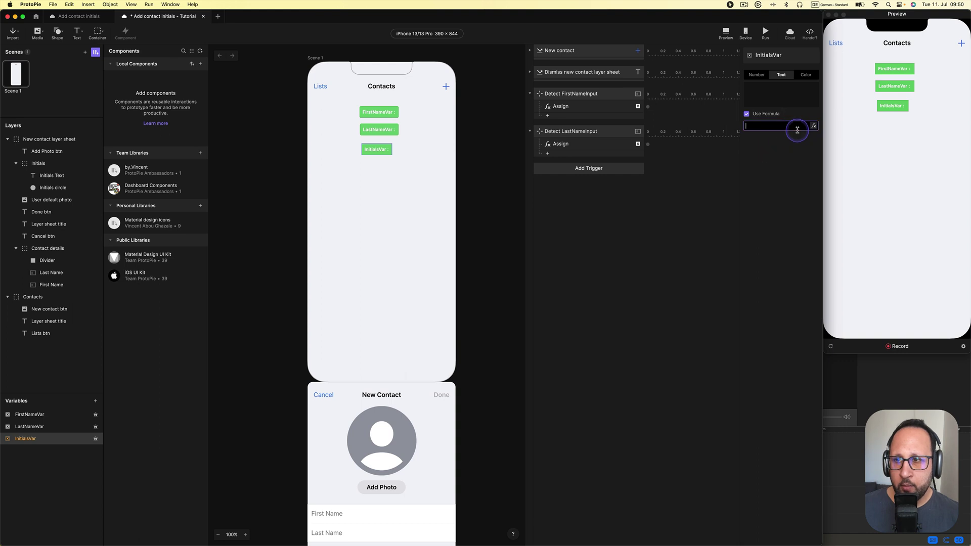
{"action": "left_click", "coordinate": [814, 127]}
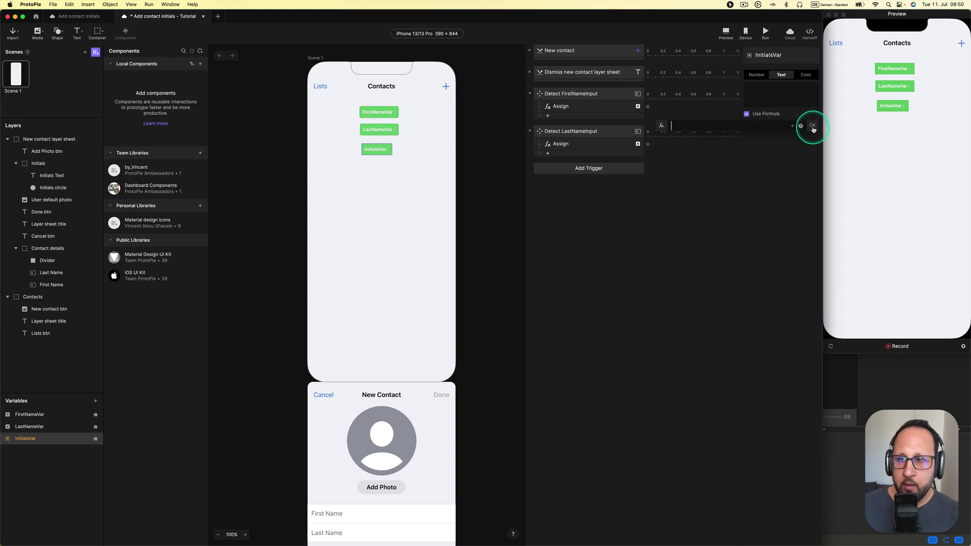
{"action": "key", "text": "super+Tab"}
{"action": "key", "text": "super+Tab"}
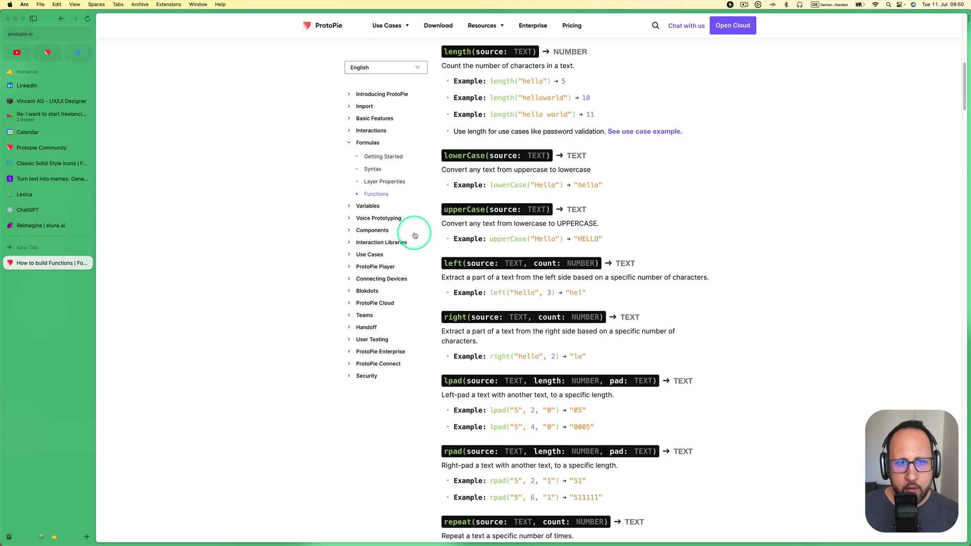
Read the left() and right() entries in ProtoPie's Functions docs, then return to ProtoPie
{"action": "scroll", "coordinate": [415, 234], "scroll_direction": "down", "scroll_amount": 1}
{"action": "scroll", "coordinate": [473, 272], "scroll_direction": "down", "scroll_amount": 1}
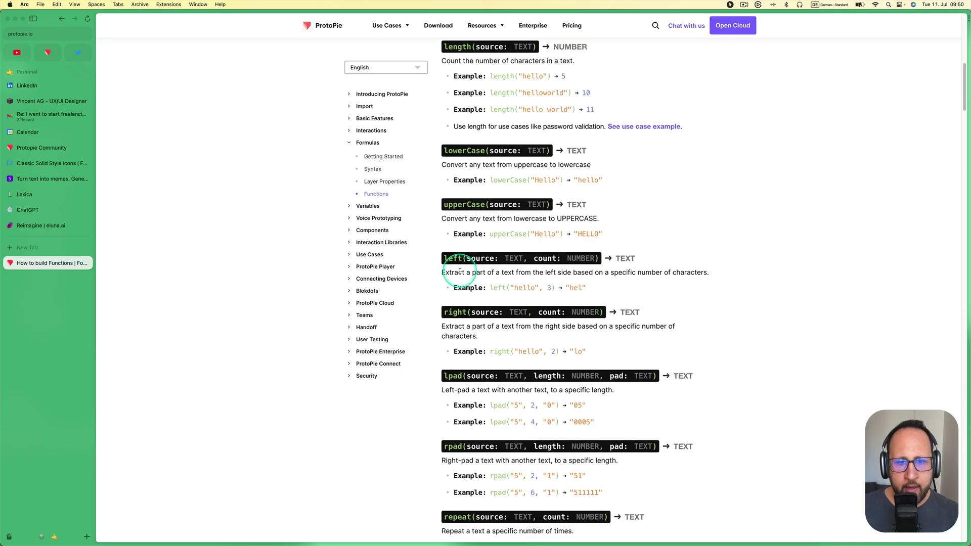
{"action": "double_click", "coordinate": [452, 259]}
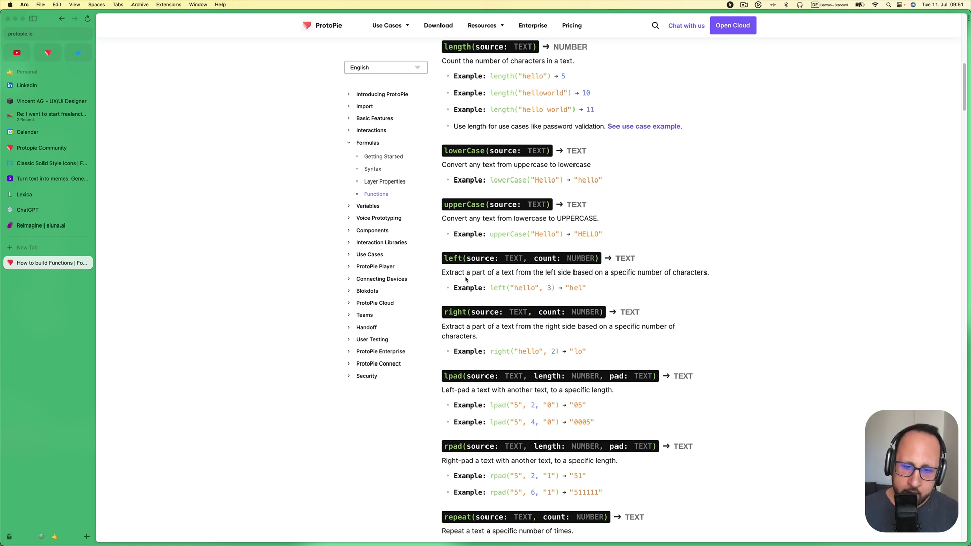
{"action": "left_click", "coordinate": [451, 312]}
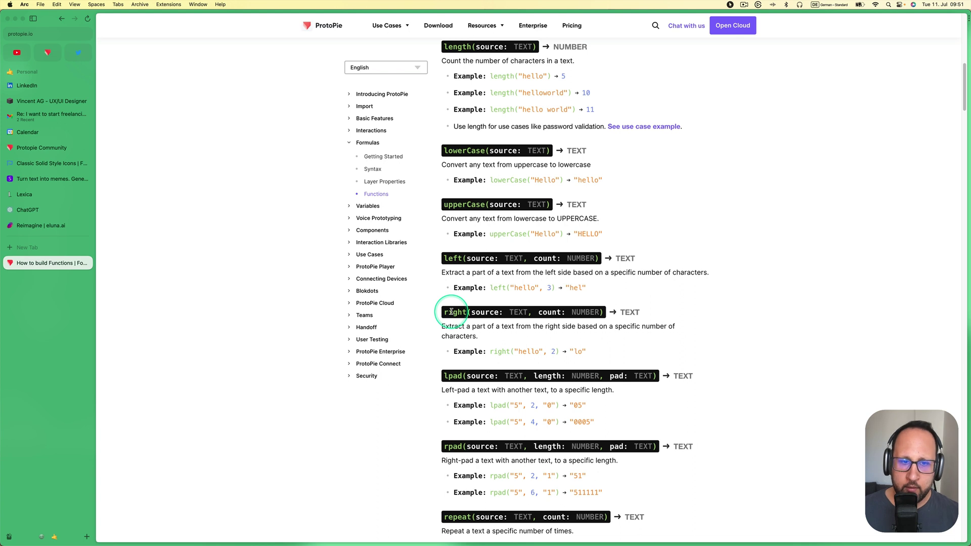
{"action": "double_click", "coordinate": [453, 312]}
{"action": "left_click", "coordinate": [465, 302]}
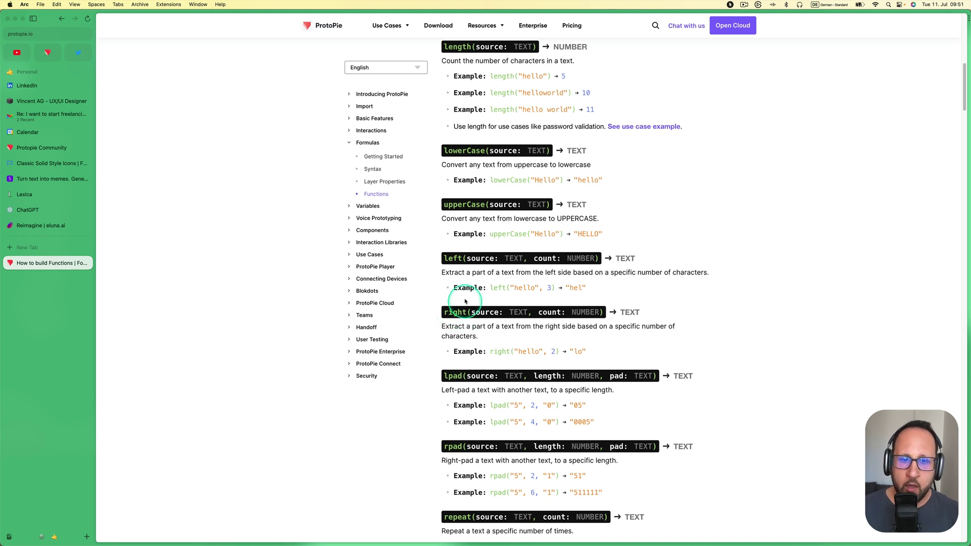
{"action": "left_click", "coordinate": [461, 259]}
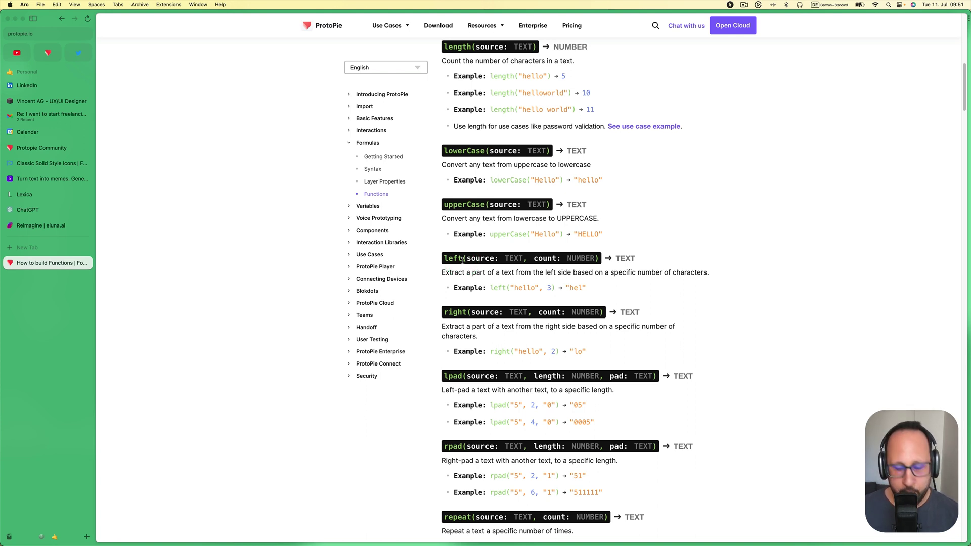
{"action": "key", "text": "super+Tab"}
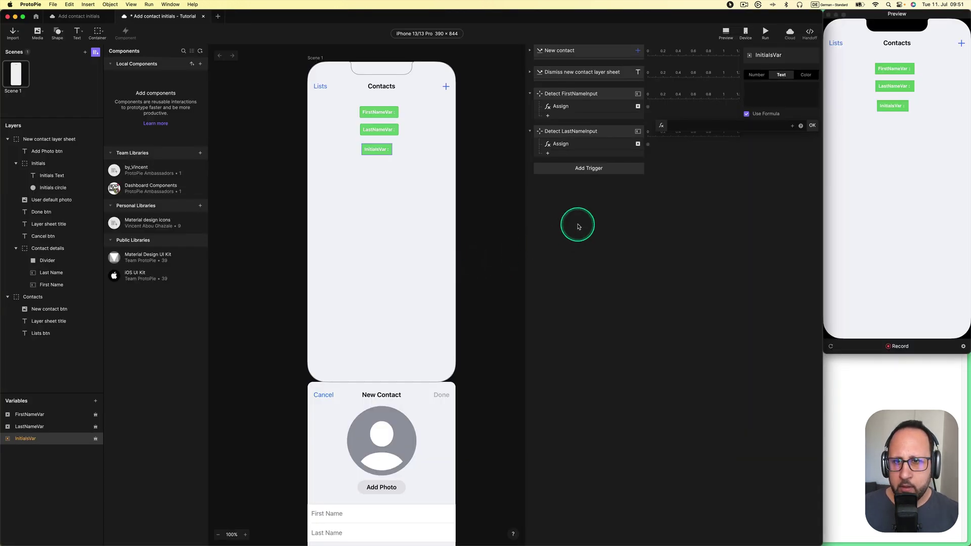
Enter InitialsVar's formula left(FirstNameVar, "1") + left(LastNameVar, "1"), using the U.S. keyboard layout
{"action": "left_click", "coordinate": [756, 127]}
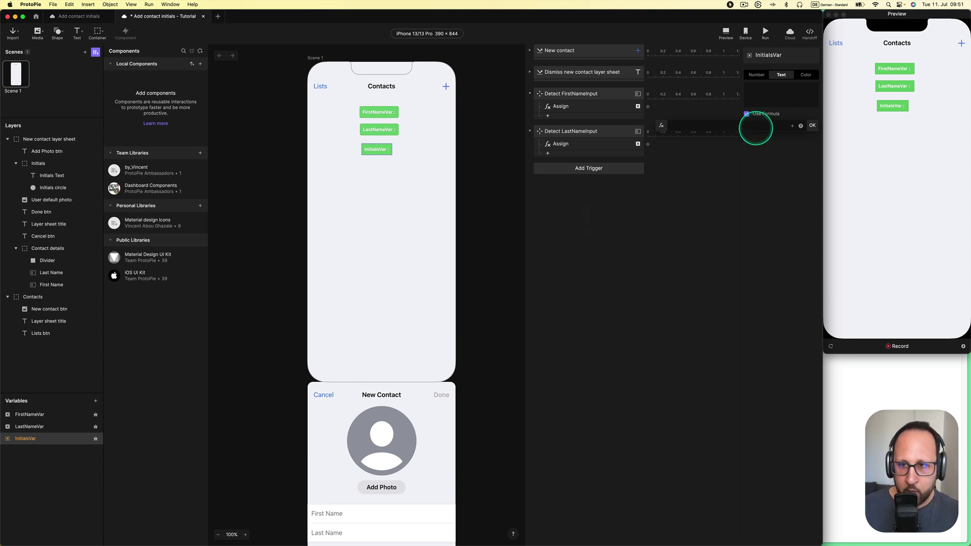
{"action": "type", "text": "left("}
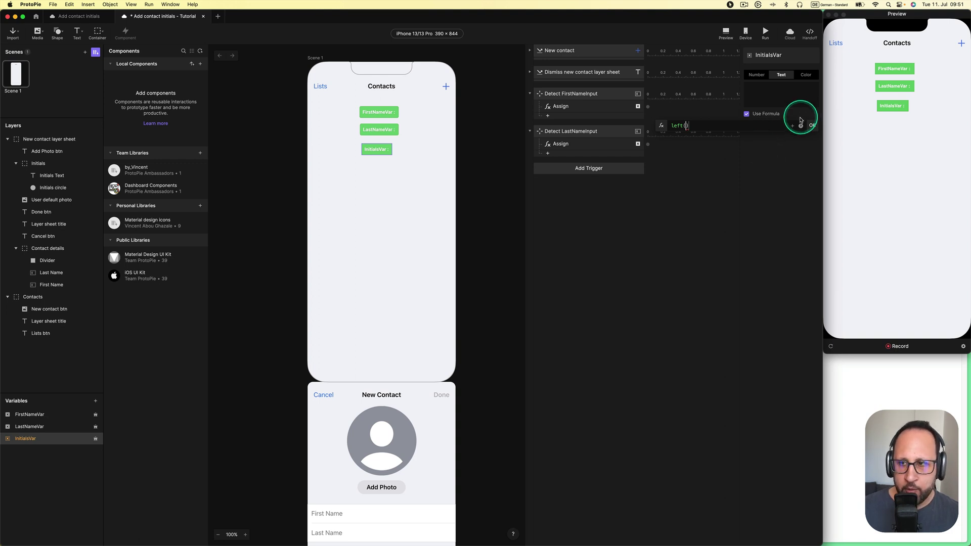
{"action": "left_click", "coordinate": [793, 126]}
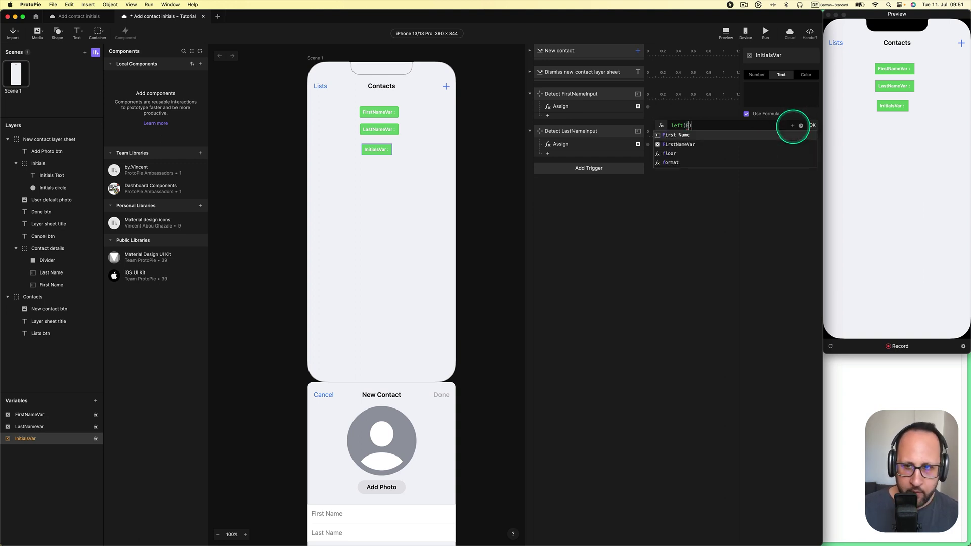
{"action": "key", "text": "Return"}
{"action": "left_click", "coordinate": [749, 146]}
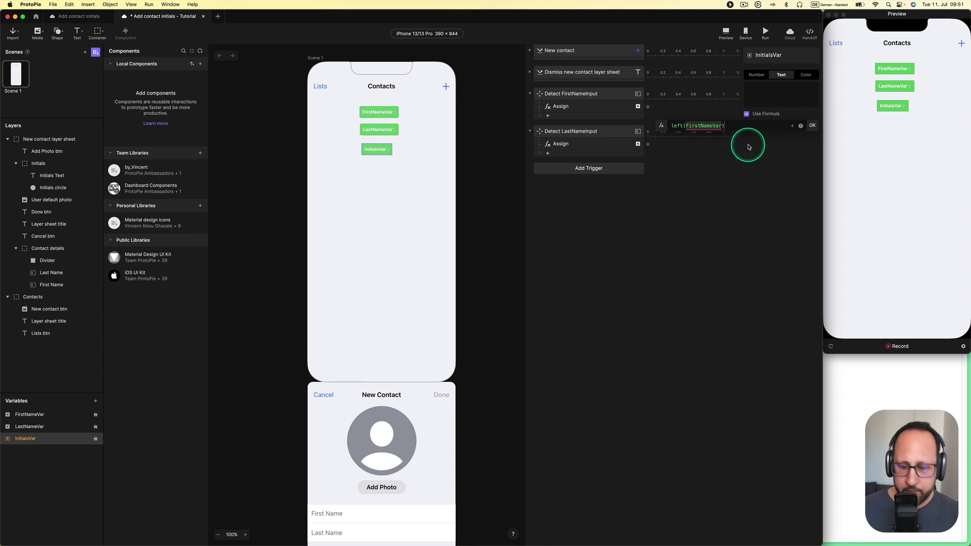
{"action": "type", "text": ","}
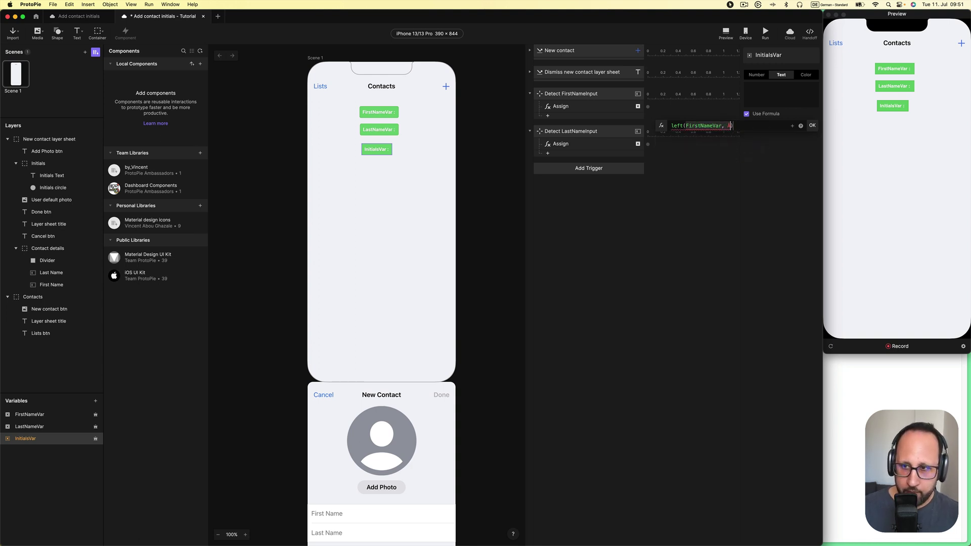
{"action": "left_click", "coordinate": [821, 9]}
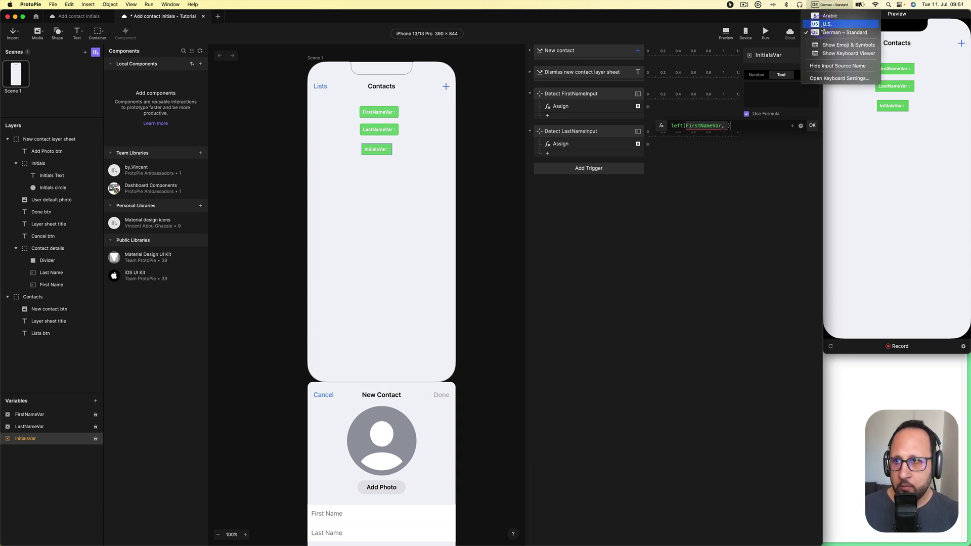
{"action": "left_click", "coordinate": [835, 30]}
{"action": "type", "text": "\"1\")"}
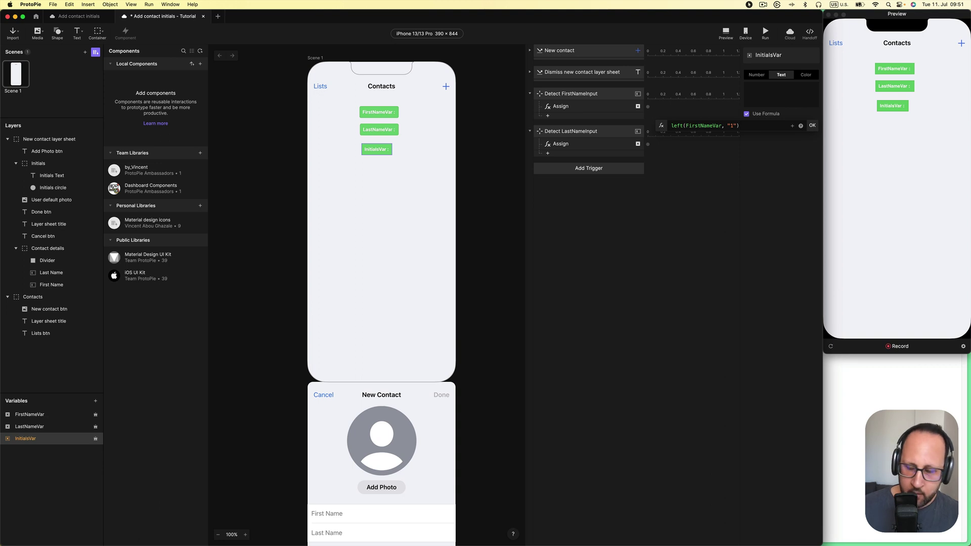
{"action": "type", "text": " + "}
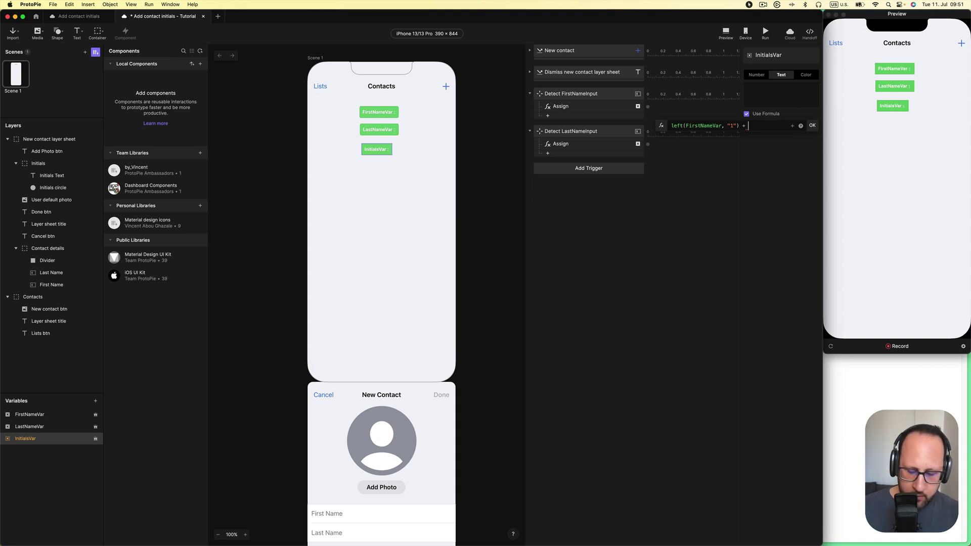
{"action": "type", "text": "left("}
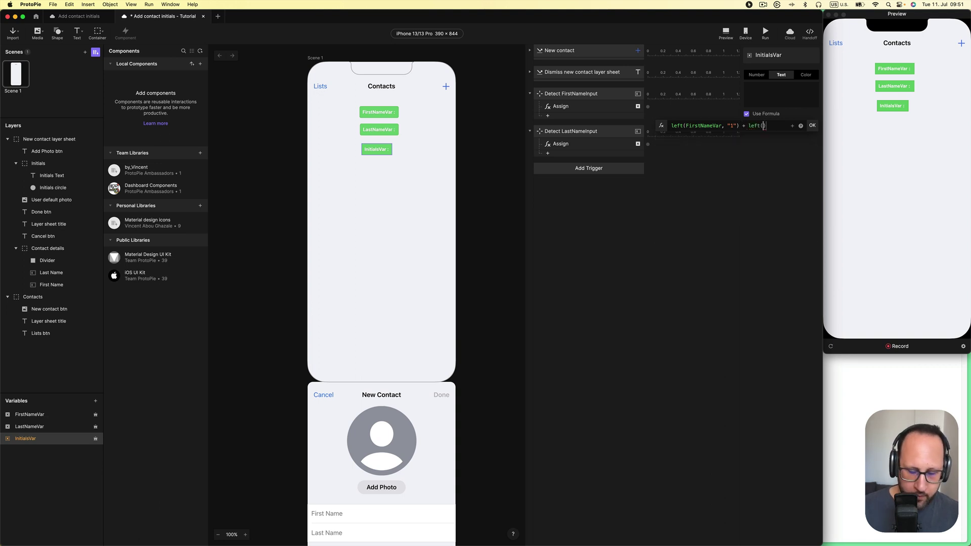
{"action": "type", "text": "LastNameVar"}
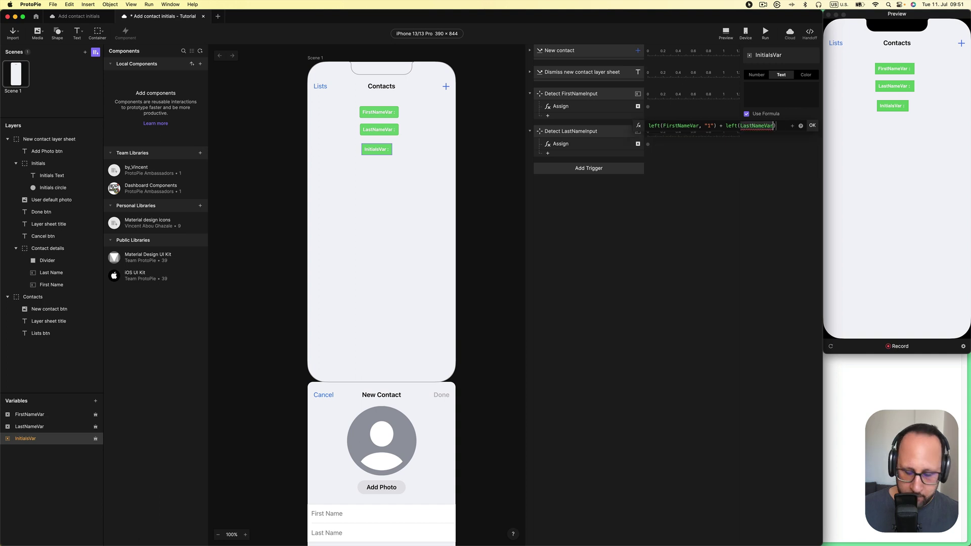
{"action": "type", "text": ", \"1\""}
{"action": "key", "text": "Return"}
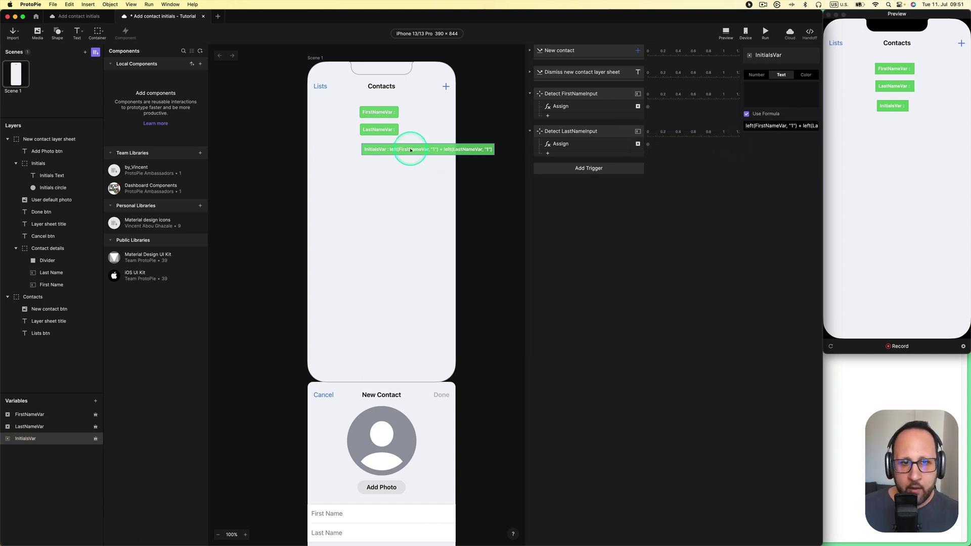
{"action": "left_click_drag", "start_coordinate": [408, 152], "coordinate": [365, 149]}
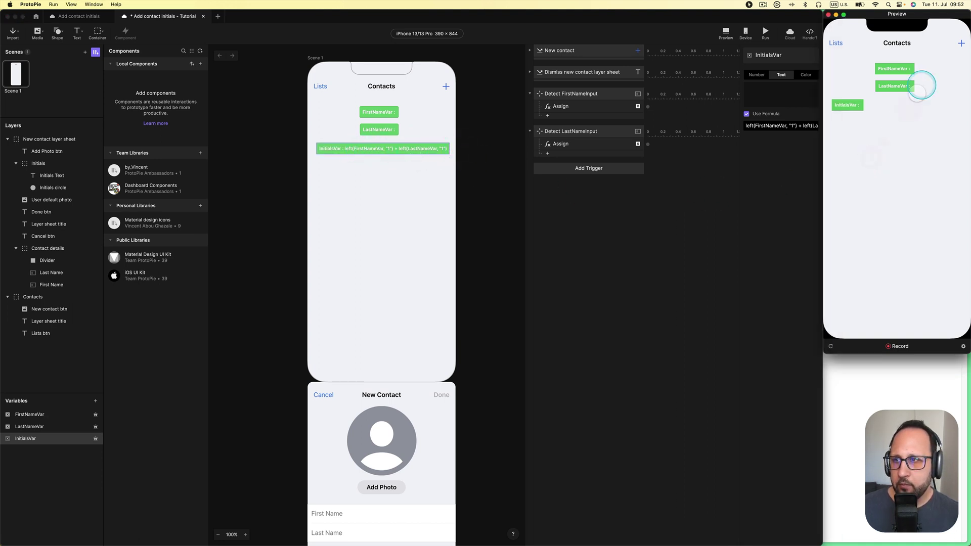
{"action": "left_click", "coordinate": [959, 43]}
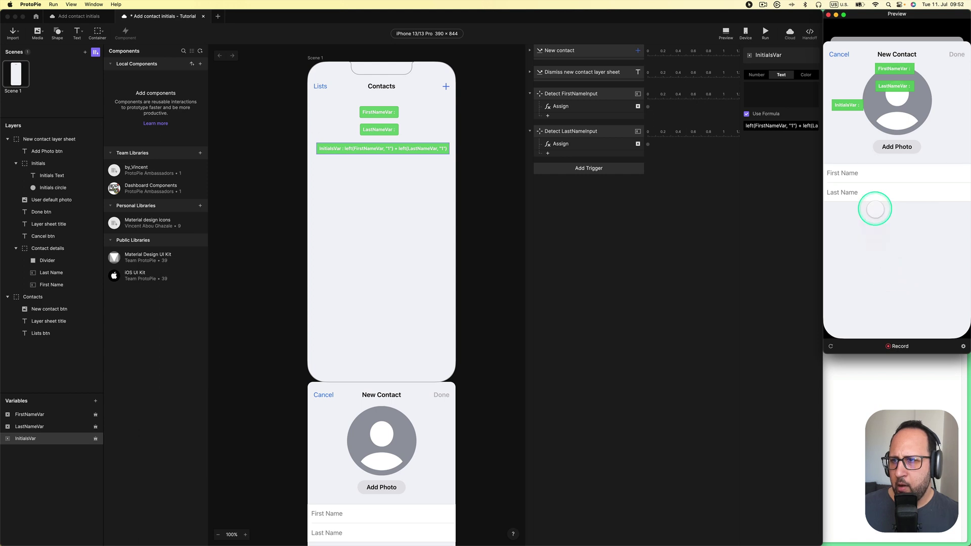
{"action": "left_click", "coordinate": [875, 176]}
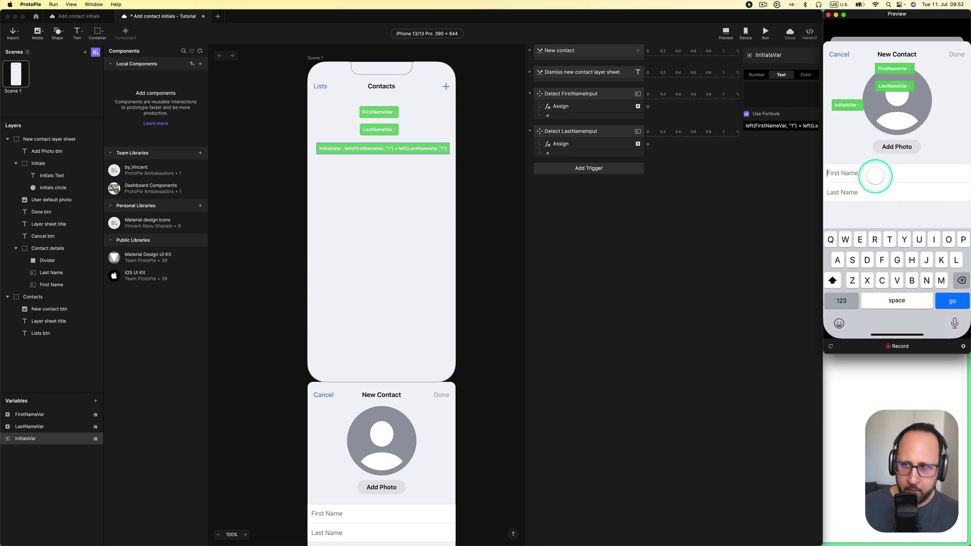
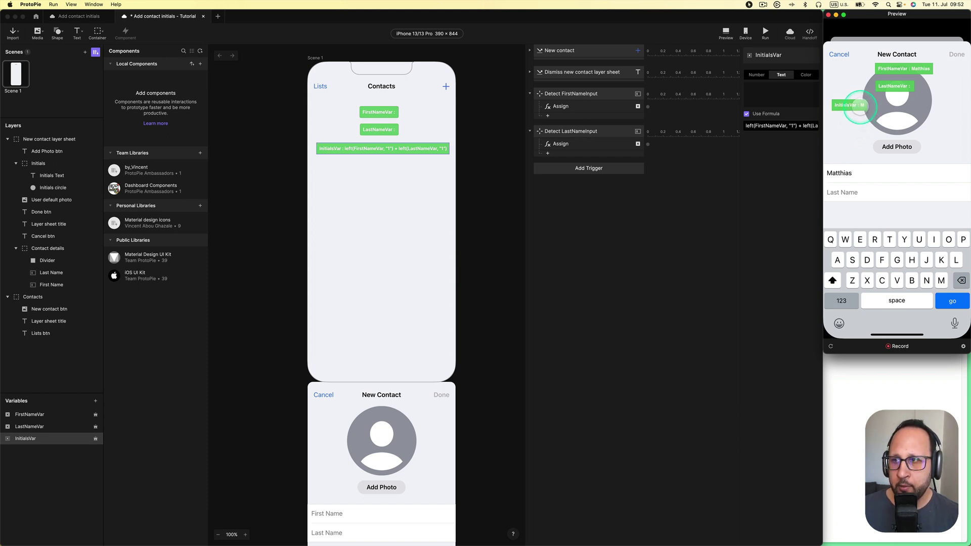
{"action": "left_click", "coordinate": [854, 195]}
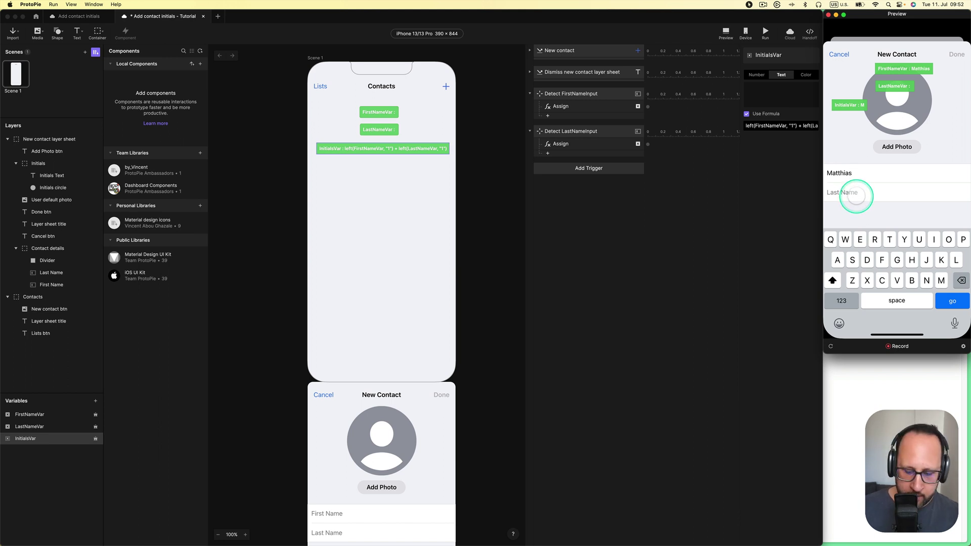
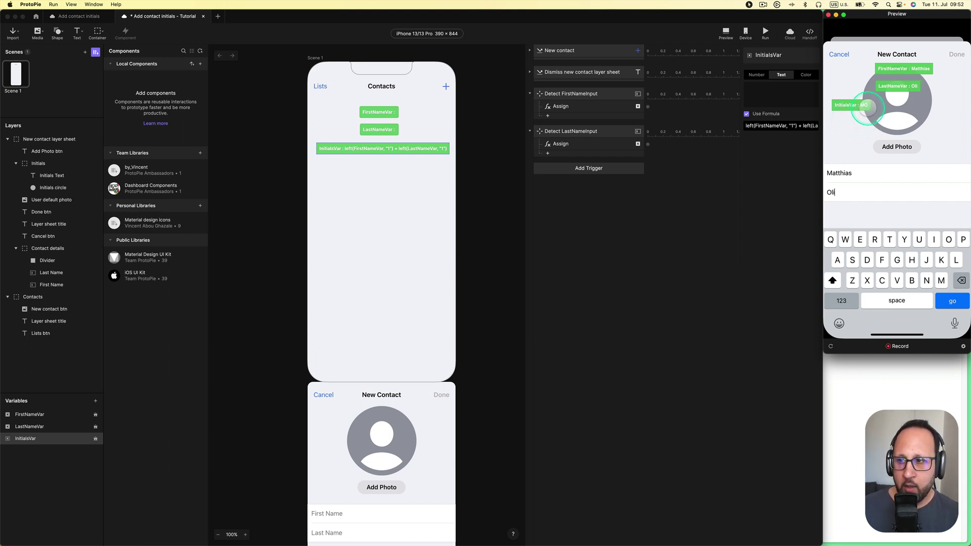
Clear and retype both preview names, watching InitialsVar update to MO
{"action": "key", "text": "BackSpace"}
{"action": "key", "text": "BackSpace"}
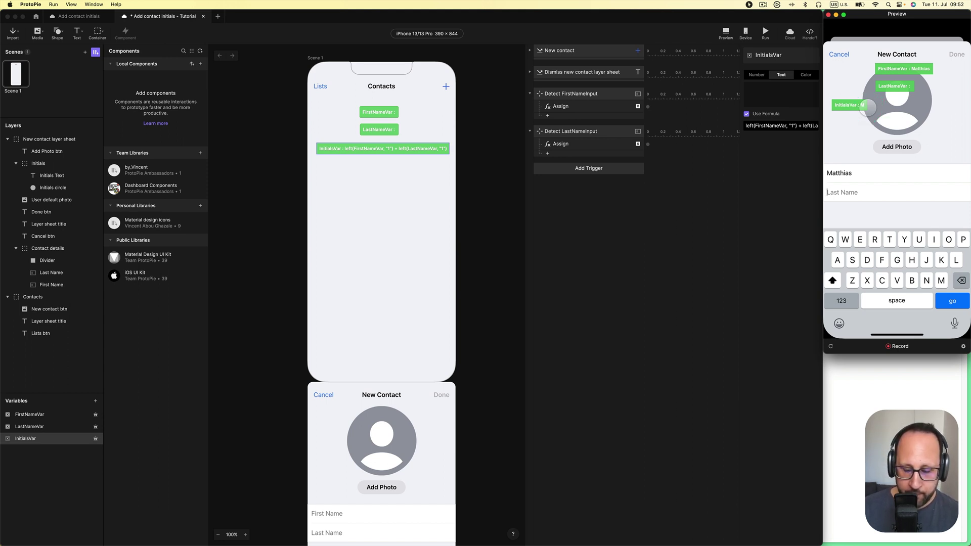
{"action": "type", "text": "Ge"}
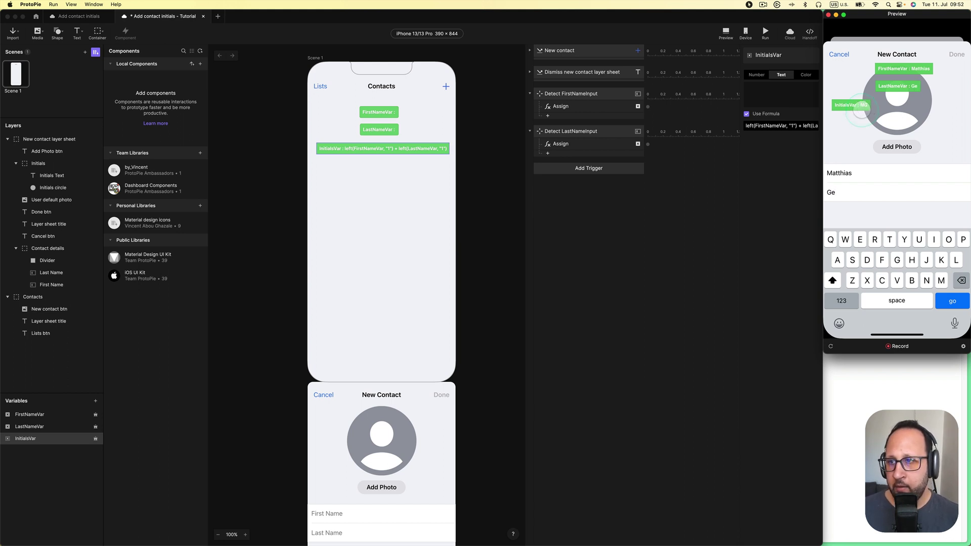
{"action": "left_click", "coordinate": [867, 105]}
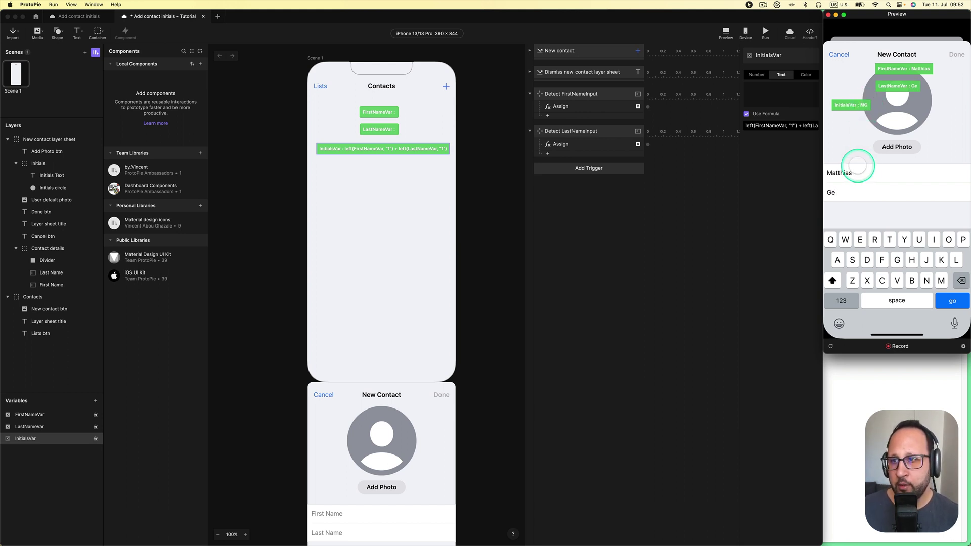
{"action": "left_click", "coordinate": [858, 191]}
{"action": "key", "text": "BackSpace"}
{"action": "key", "text": "BackSpace"}
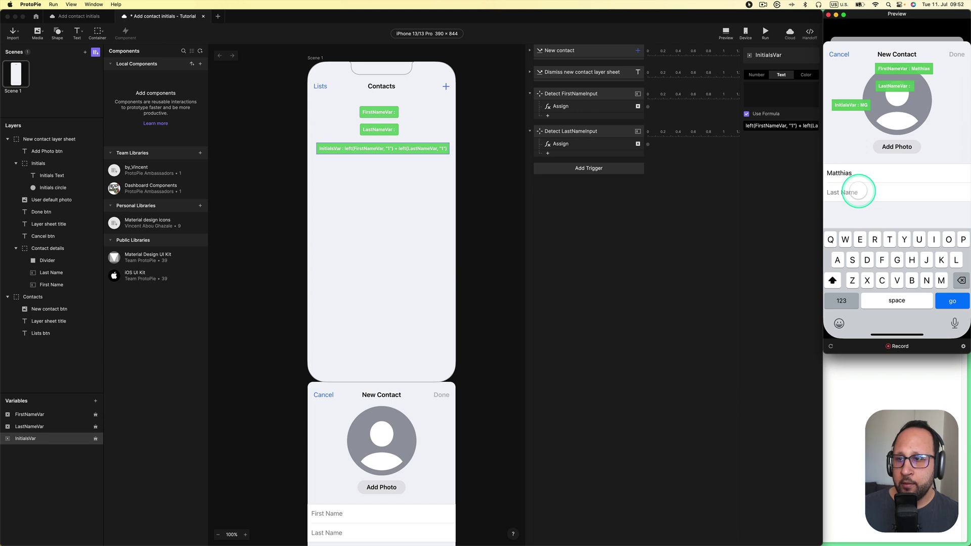
{"action": "left_click", "coordinate": [862, 177]}
{"action": "key", "text": "BackSpace"}
{"action": "key", "text": "BackSpace"}
{"action": "key", "text": "BackSpace"}
{"action": "key", "text": "BackSpace"}
{"action": "key", "text": "BackSpace"}
{"action": "key", "text": "BackSpace"}
{"action": "key", "text": "BackSpace"}
{"action": "key", "text": "BackSpace"}
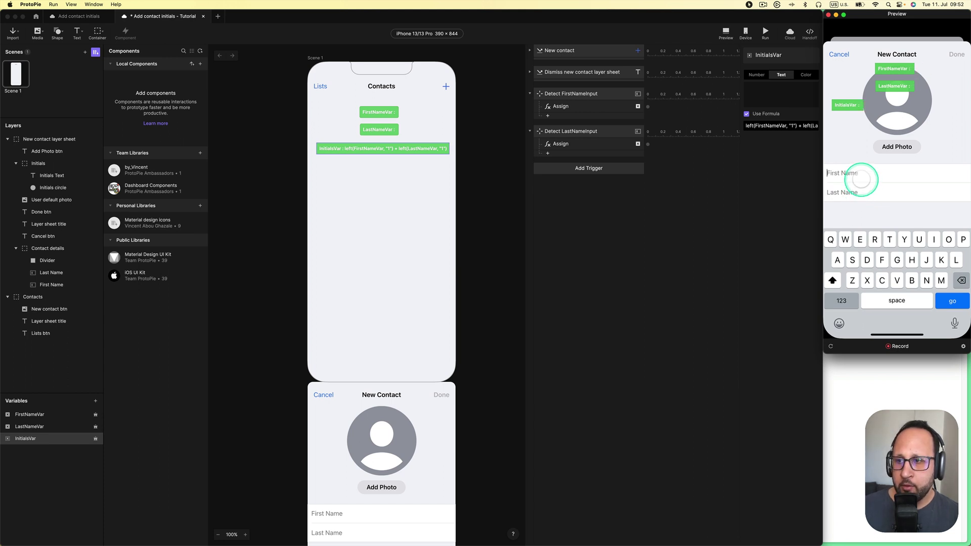
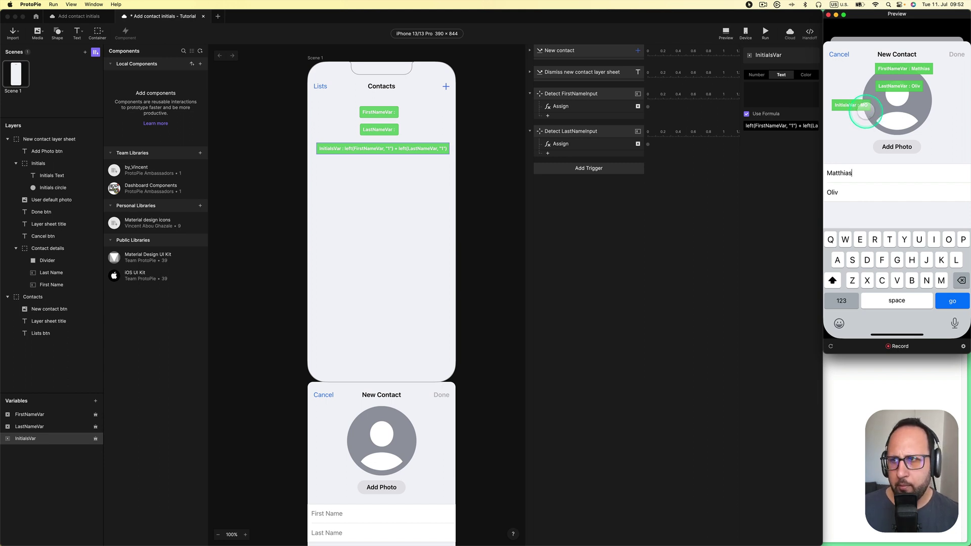
Back in the editor, collapse the Detect LastNameInput and Detect FirstNameInput triggers
{"action": "left_click", "coordinate": [692, 226]}
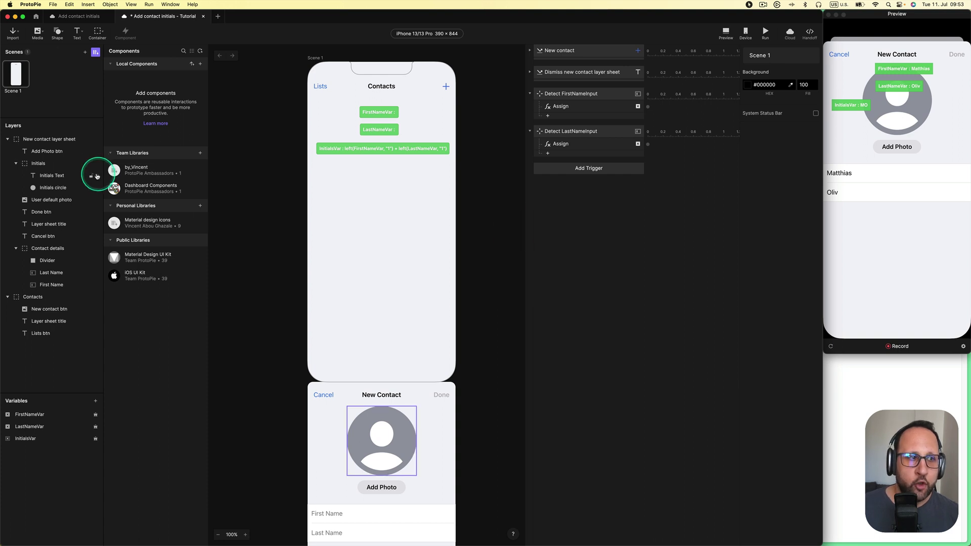
{"action": "left_click", "coordinate": [75, 167]}
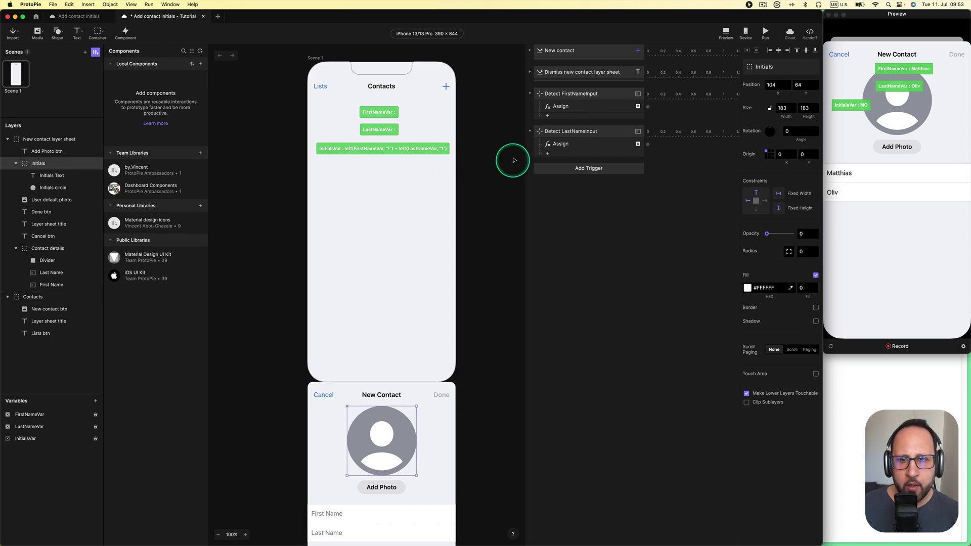
{"action": "left_click", "coordinate": [498, 140]}
{"action": "left_click", "coordinate": [531, 133]}
{"action": "left_click", "coordinate": [529, 95]}
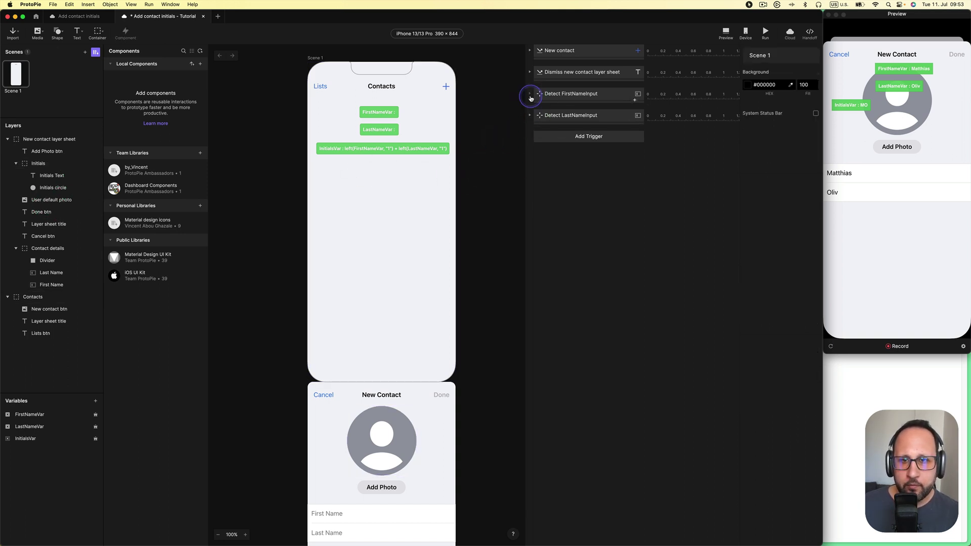
Add a Detect trigger that watches InitialsVar
{"action": "left_click", "coordinate": [560, 135]}
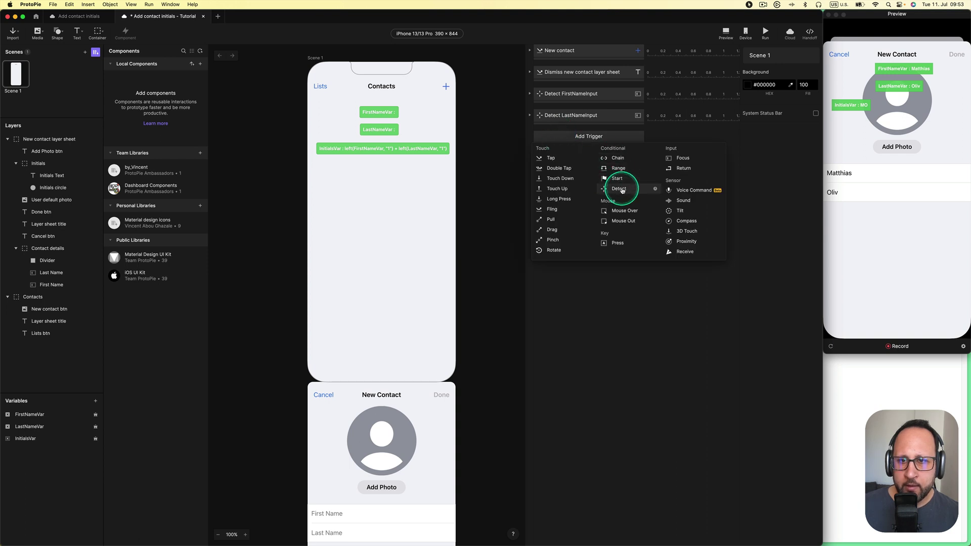
{"action": "left_click", "coordinate": [516, 147]}
{"action": "left_click", "coordinate": [589, 136]}
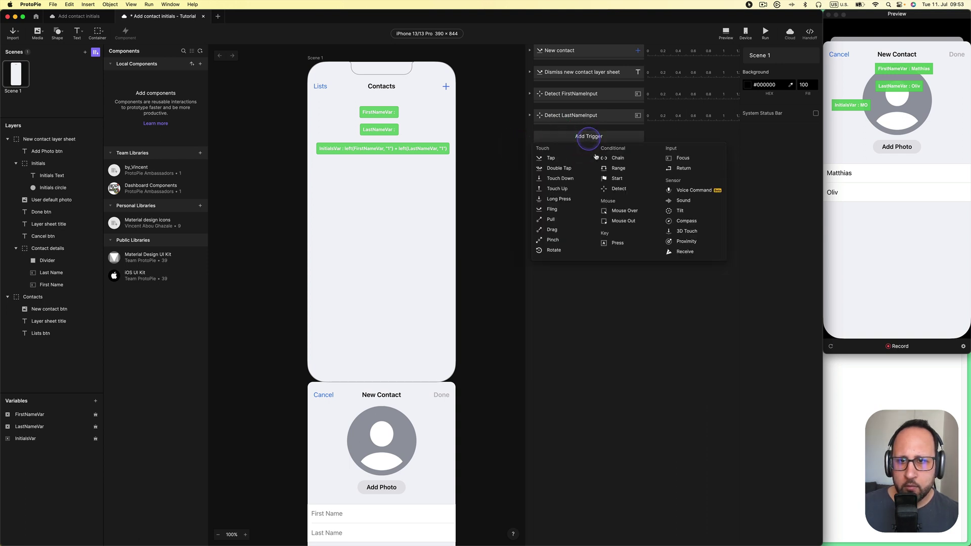
{"action": "left_click", "coordinate": [618, 189]}
{"action": "left_click", "coordinate": [793, 69]}
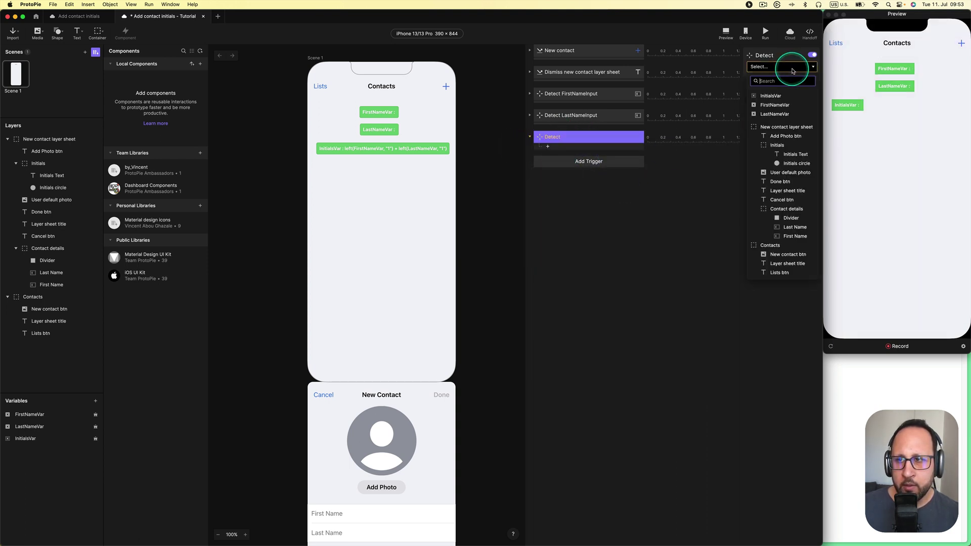
{"action": "left_click", "coordinate": [790, 97]}
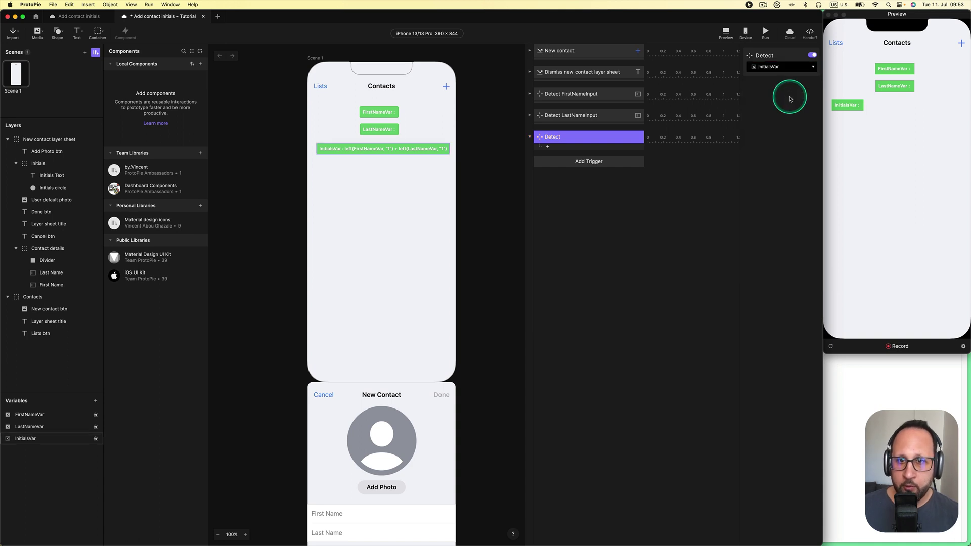
Name the trigger Detect InitialsVar and add a Condition response beneath it
{"action": "key", "text": "Return"}
{"action": "key", "text": "Right"}
{"action": "type", "text": "Ini"}
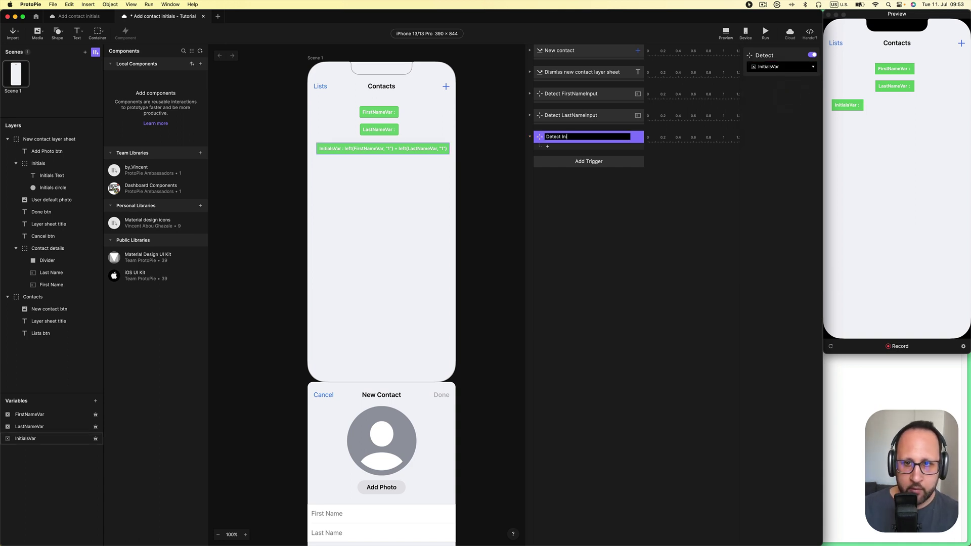
{"action": "type", "text": "tialsVar"}
{"action": "key", "text": "Return"}
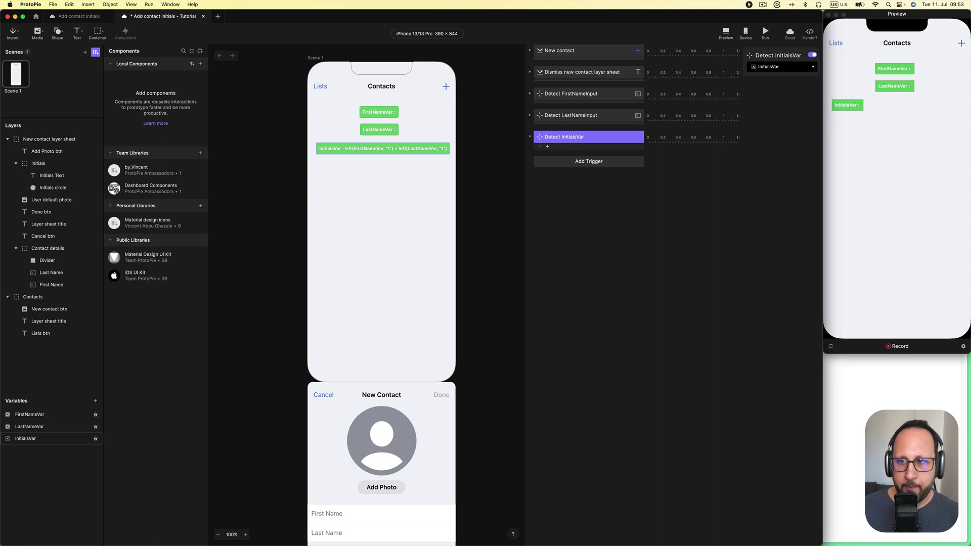
{"action": "left_click", "coordinate": [582, 149]}
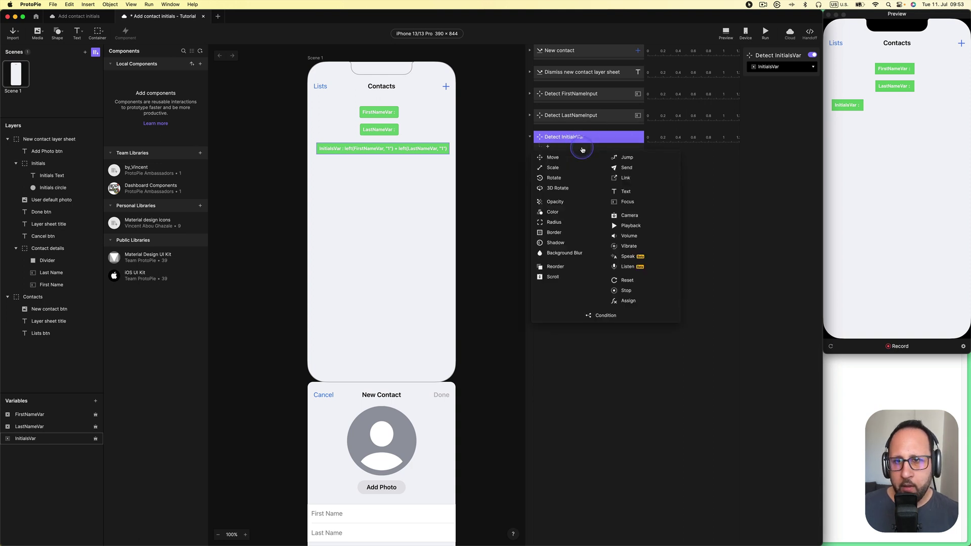
{"action": "left_click", "coordinate": [601, 315]}
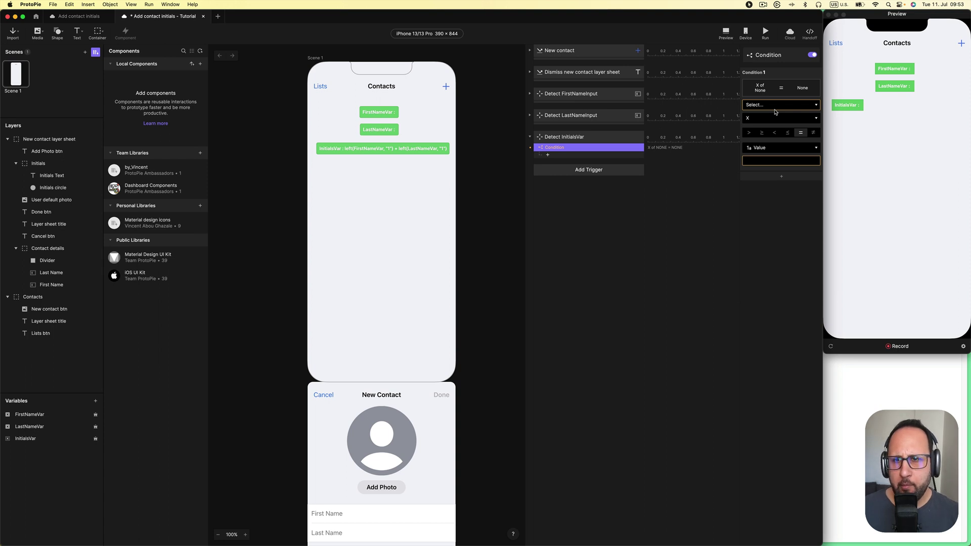
Set the condition to the formula length(InitialsVar) > 0
{"action": "left_click", "coordinate": [776, 104]}
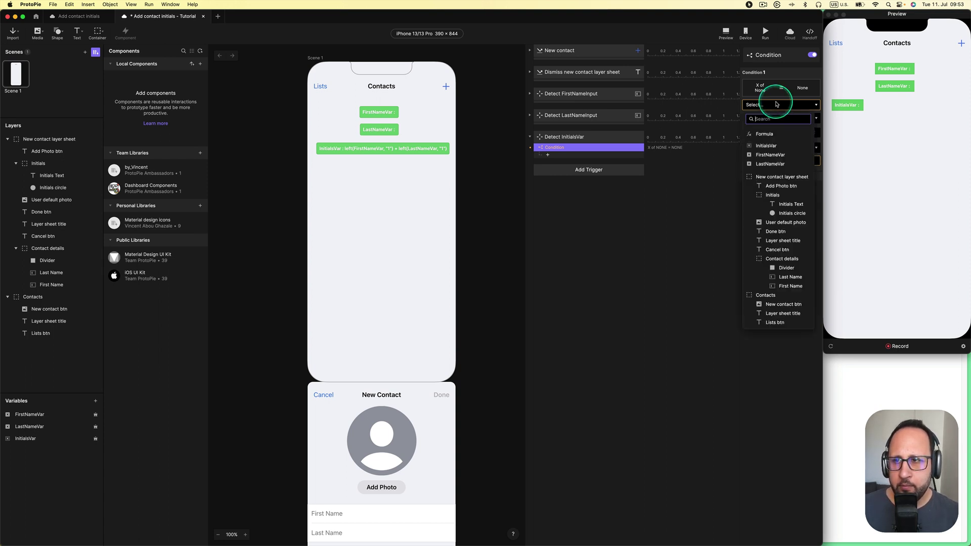
{"action": "left_click", "coordinate": [765, 134]}
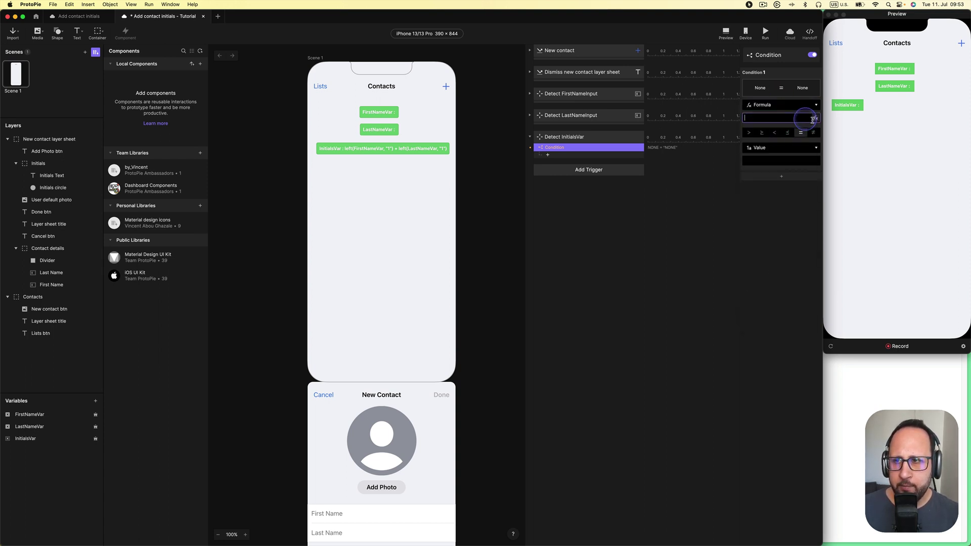
{"action": "left_click", "coordinate": [813, 119]}
{"action": "type", "text": "len"}
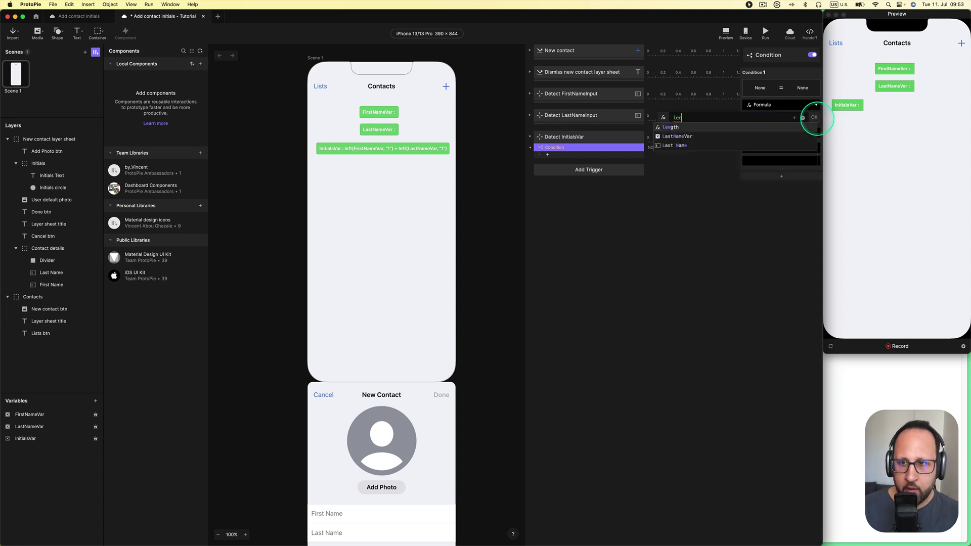
{"action": "type", "text": "gth(ini"}
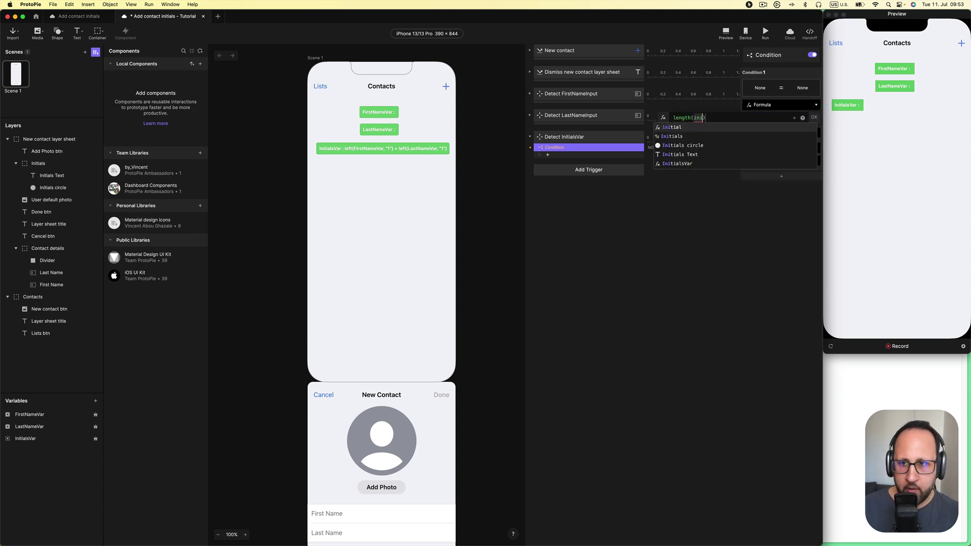
{"action": "key", "text": "Down"}
{"action": "key", "text": "Down"}
{"action": "key", "text": "Down"}
{"action": "key", "text": "Down"}
{"action": "key", "text": "Return"}
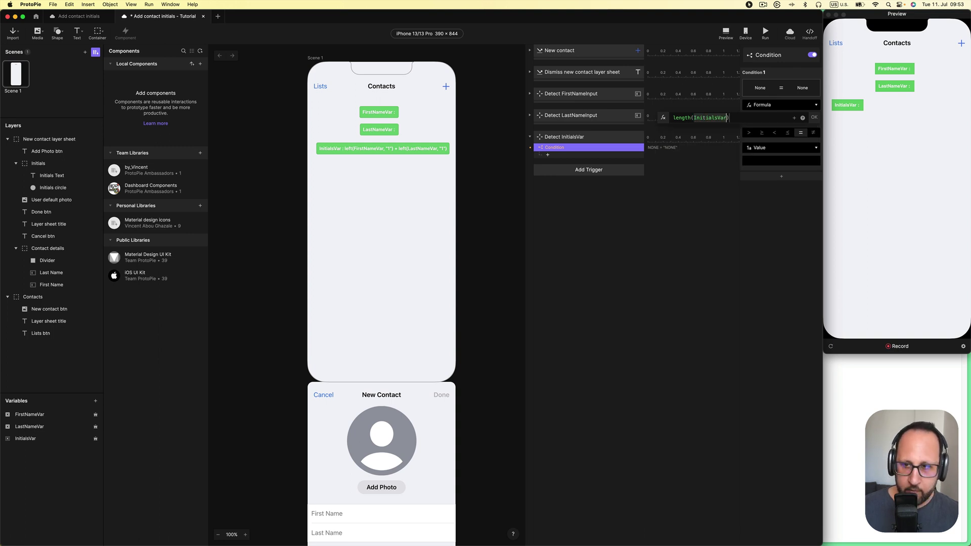
{"action": "key", "text": "Return"}
{"action": "left_click", "coordinate": [749, 132]}
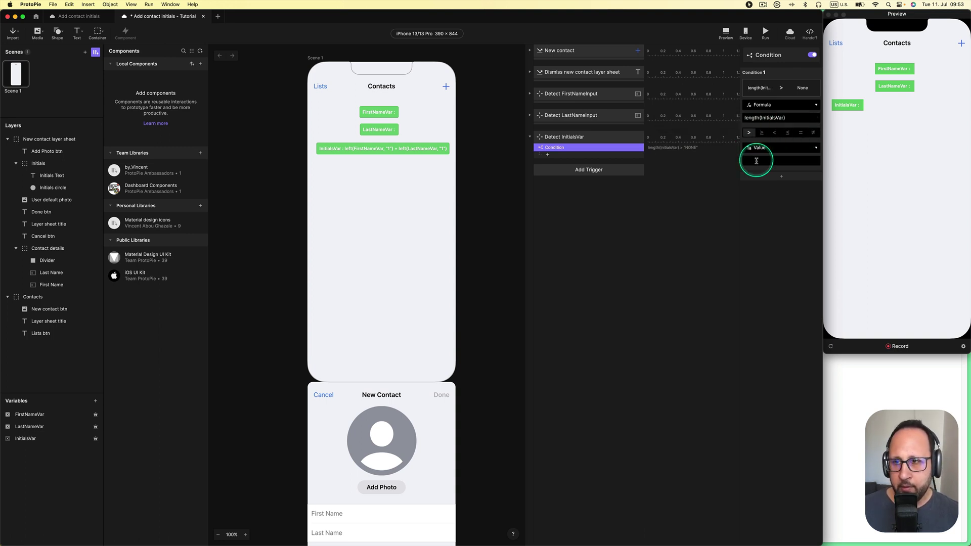
{"action": "left_click", "coordinate": [757, 161]}
{"action": "key", "text": "Return"}
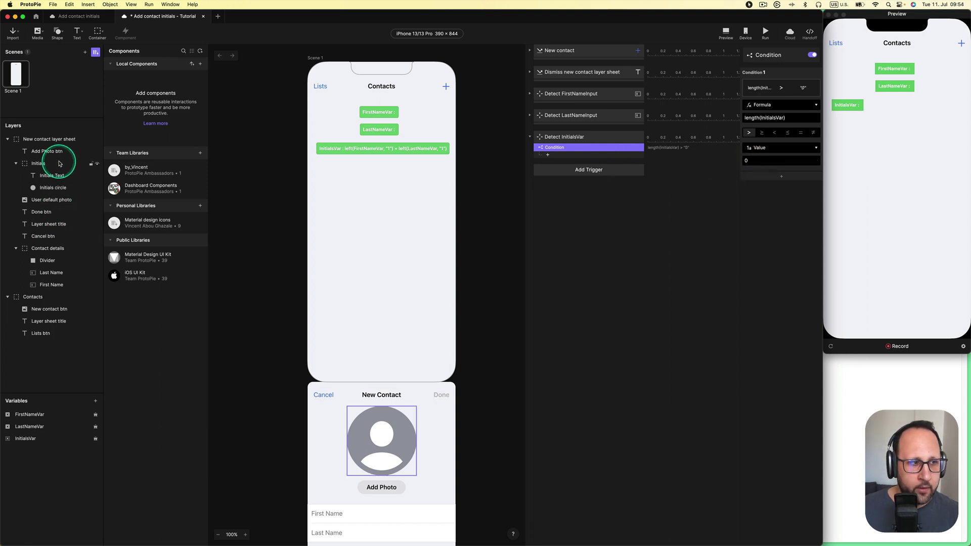
Add an Opacity response setting the Initials layer to 100 with 0 duration
{"action": "left_click", "coordinate": [60, 165]}
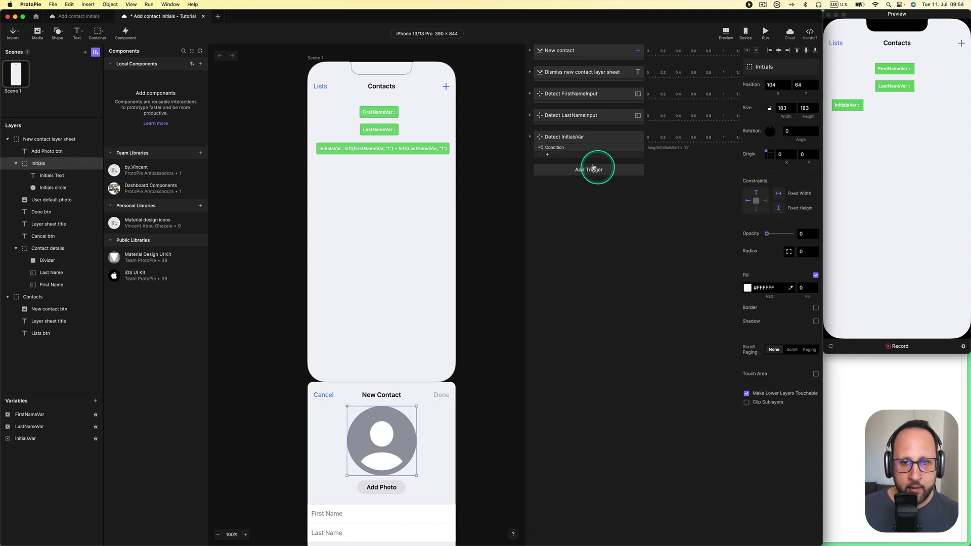
{"action": "left_click", "coordinate": [582, 155]}
{"action": "left_click", "coordinate": [573, 210]}
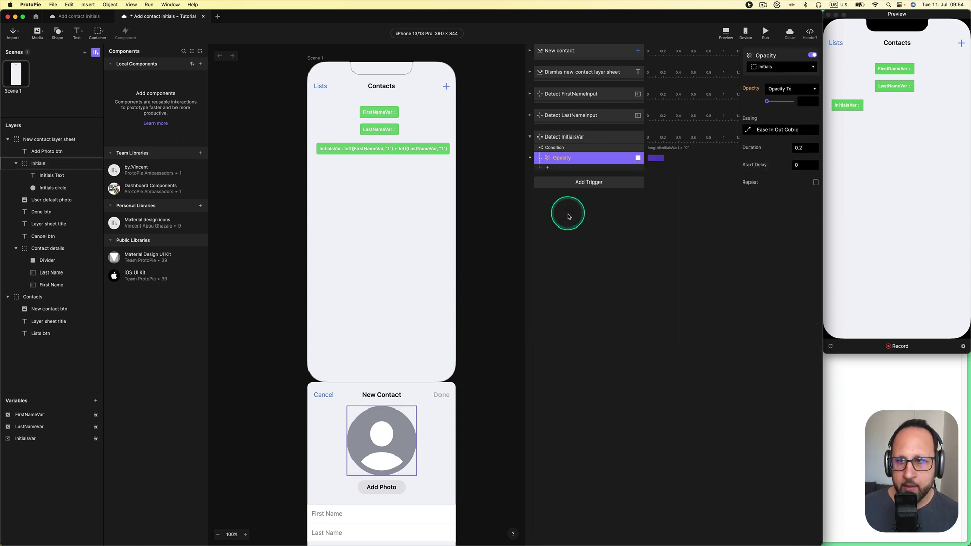
{"action": "mouse_move", "coordinate": [792, 102]}
{"action": "left_mouse_down"}
{"action": "mouse_move", "coordinate": [765, 102]}
{"action": "mouse_move", "coordinate": [803, 102]}
{"action": "left_mouse_up"}
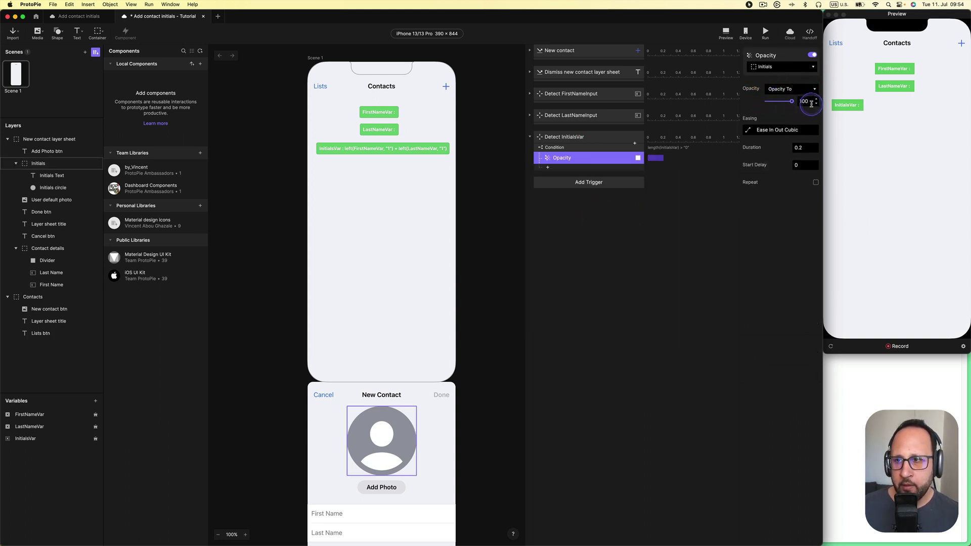
{"action": "left_click", "coordinate": [748, 130]}
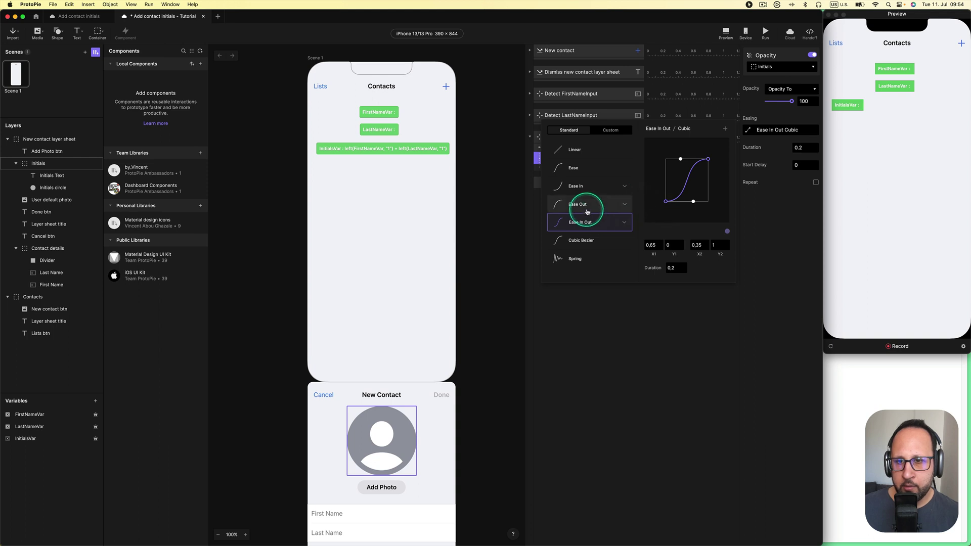
{"action": "left_click", "coordinate": [789, 188]}
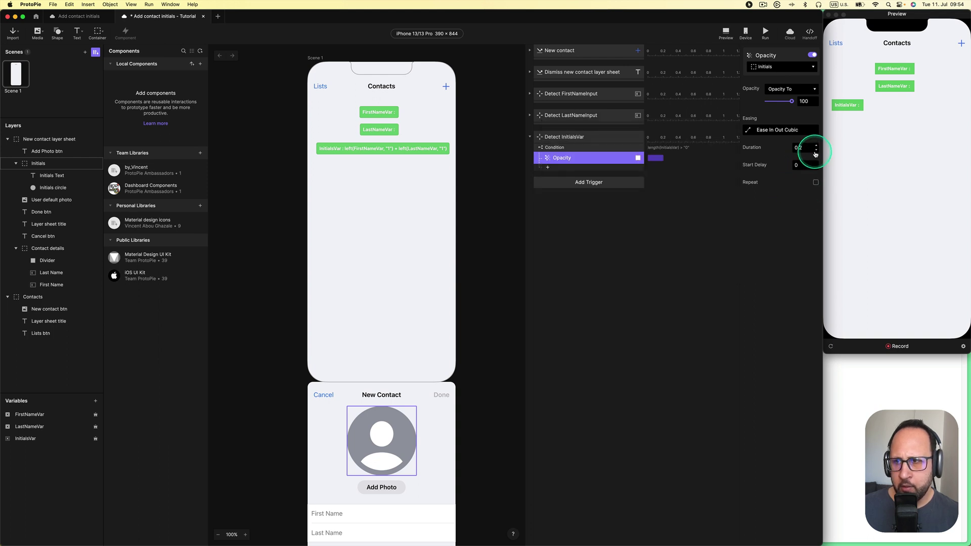
{"action": "left_click", "coordinate": [816, 151]}
{"action": "left_click", "coordinate": [816, 152]}
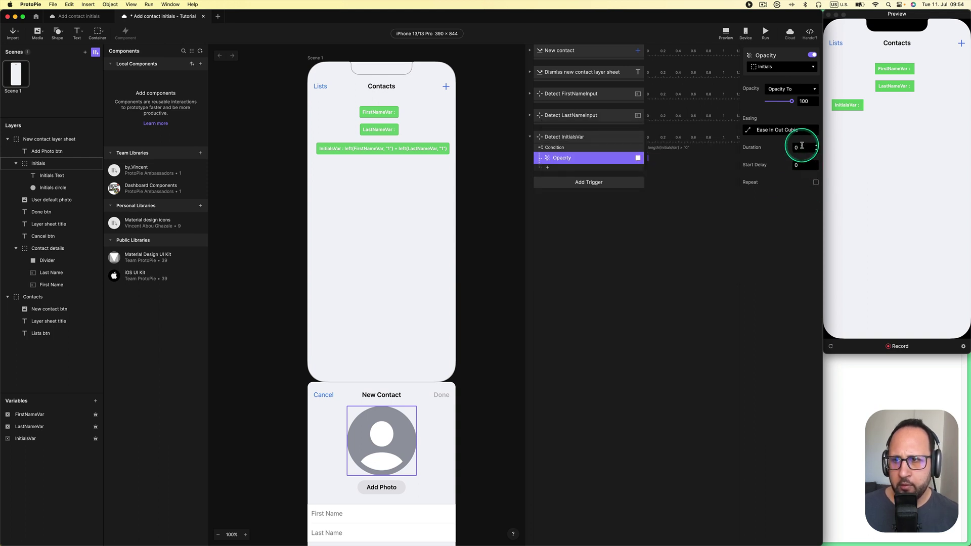
{"action": "left_click", "coordinate": [887, 219]}
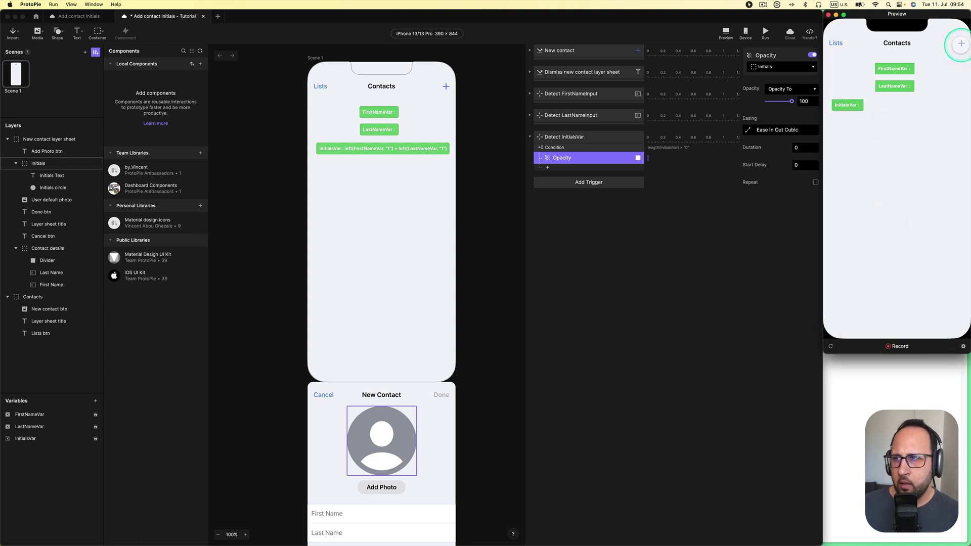
Enter first name 'M' and last name 'Oliv' in the preview's New Contact sheet, then cancel it
{"action": "left_click", "coordinate": [960, 43]}
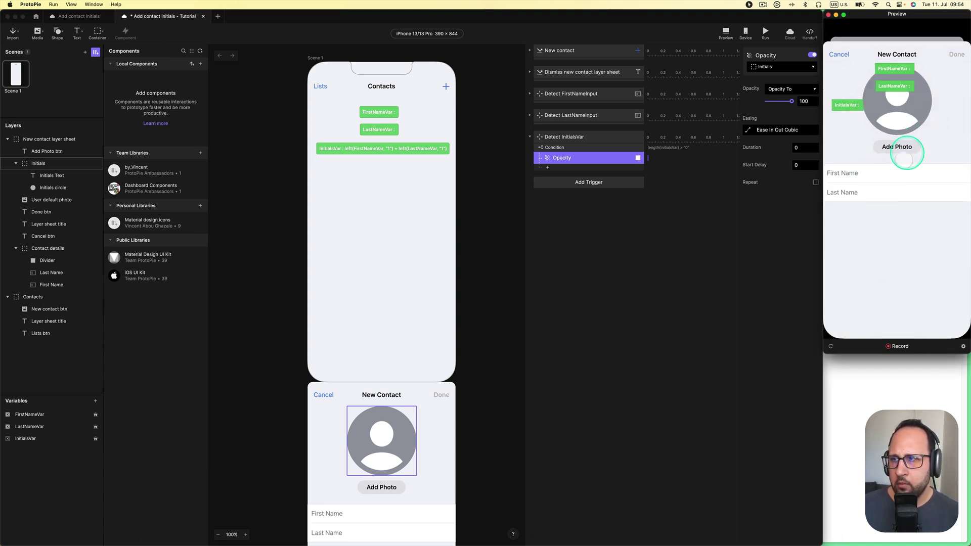
{"action": "left_click", "coordinate": [869, 174]}
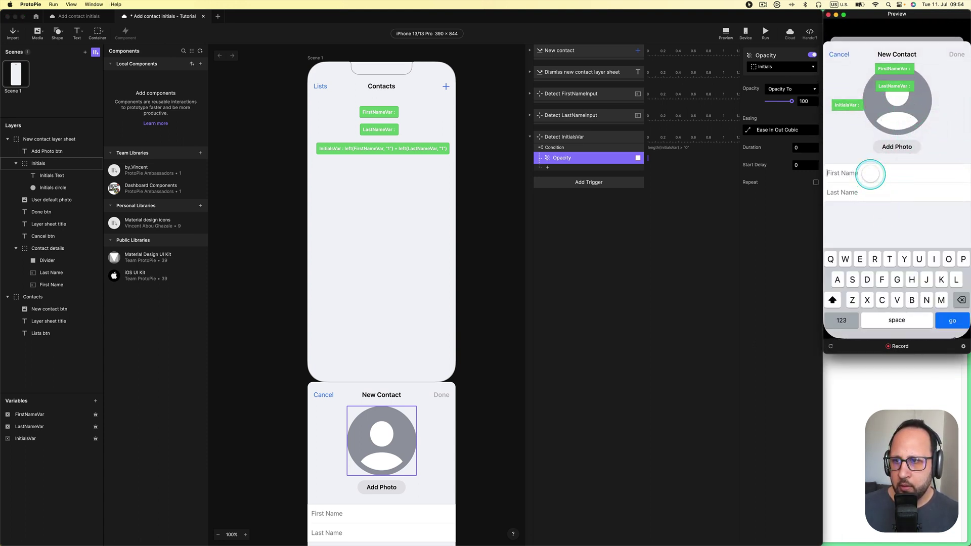
{"action": "type", "text": "M"}
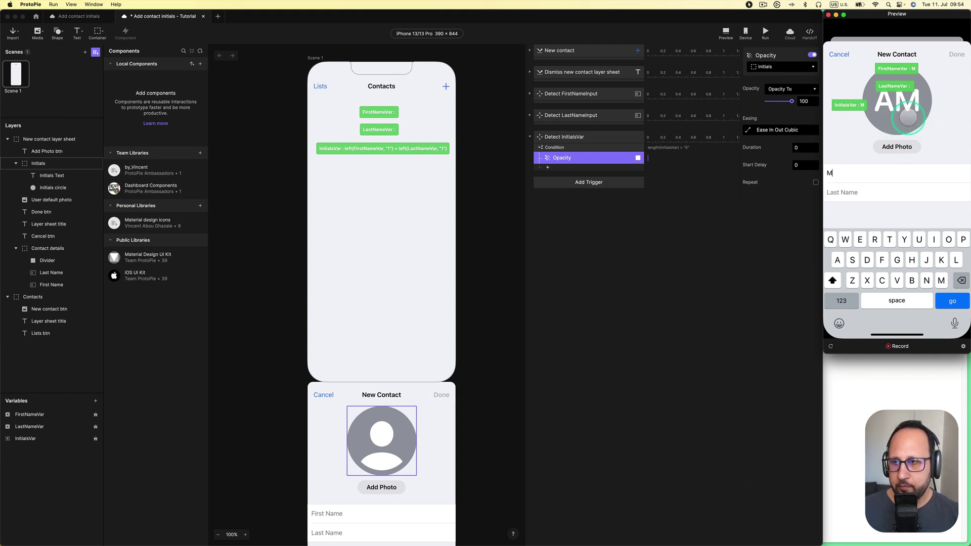
{"action": "left_click", "coordinate": [875, 191]}
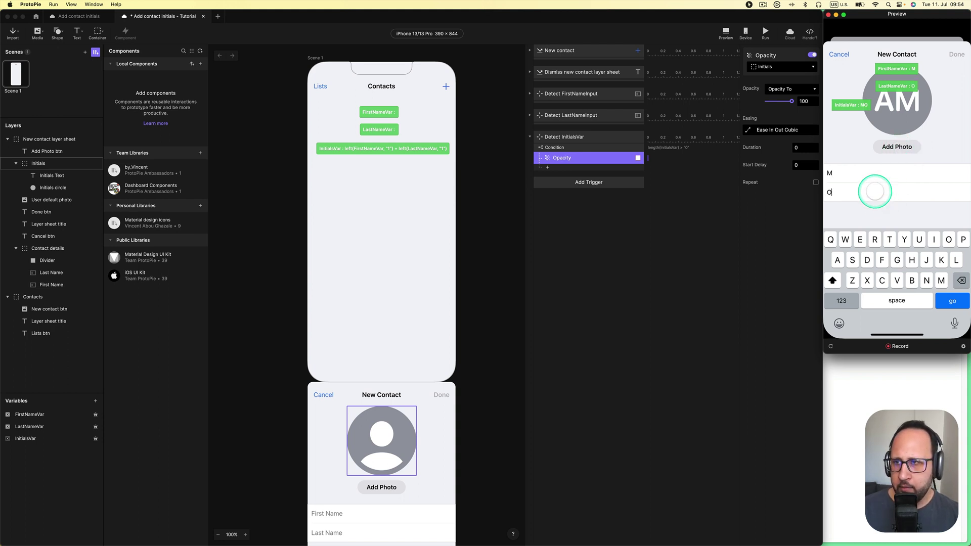
{"action": "type", "text": "Olive"}
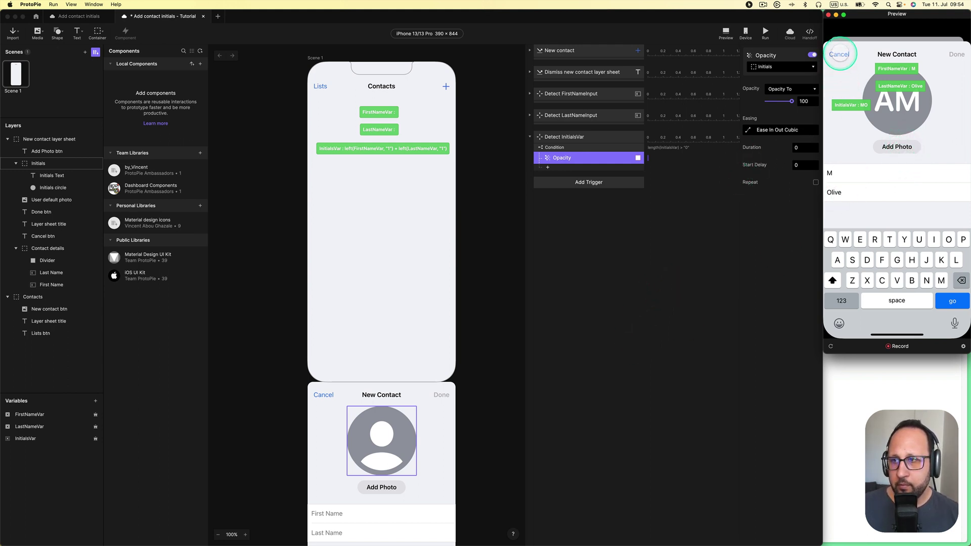
{"action": "left_click", "coordinate": [839, 54]}
{"action": "left_click", "coordinate": [657, 226]}
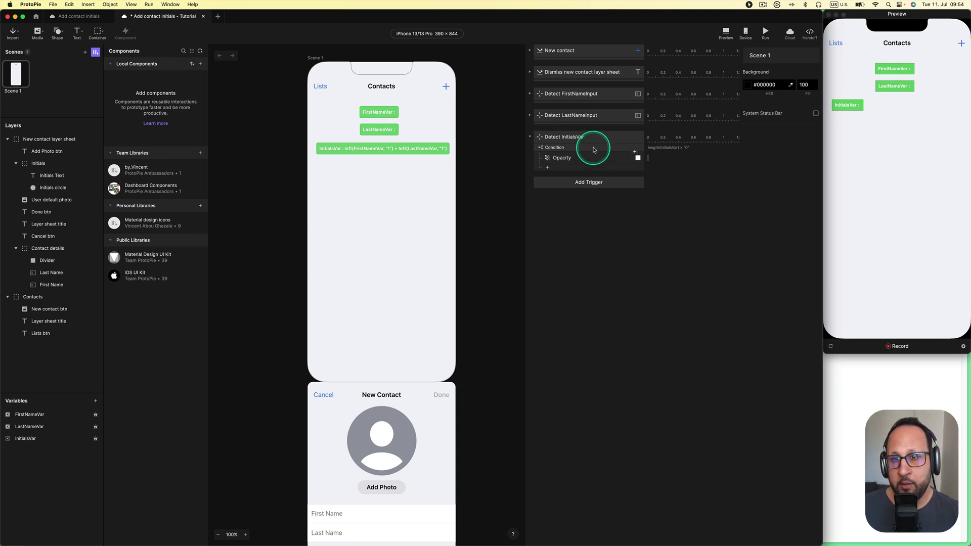
Duplicate the Condition, change it to length(InitialsVar) = 0, and set its Initials opacity to 0
{"action": "left_click", "coordinate": [594, 149]}
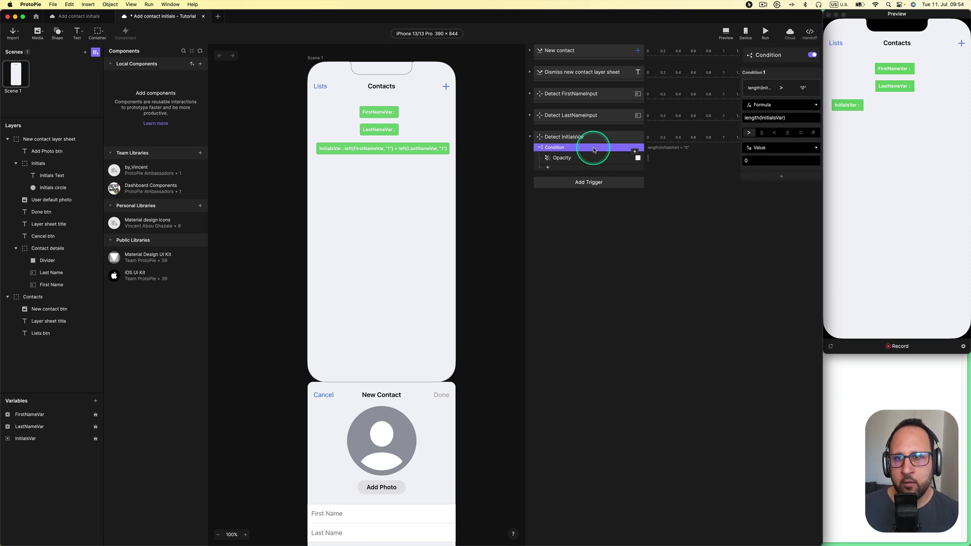
{"action": "key", "text": "super+d"}
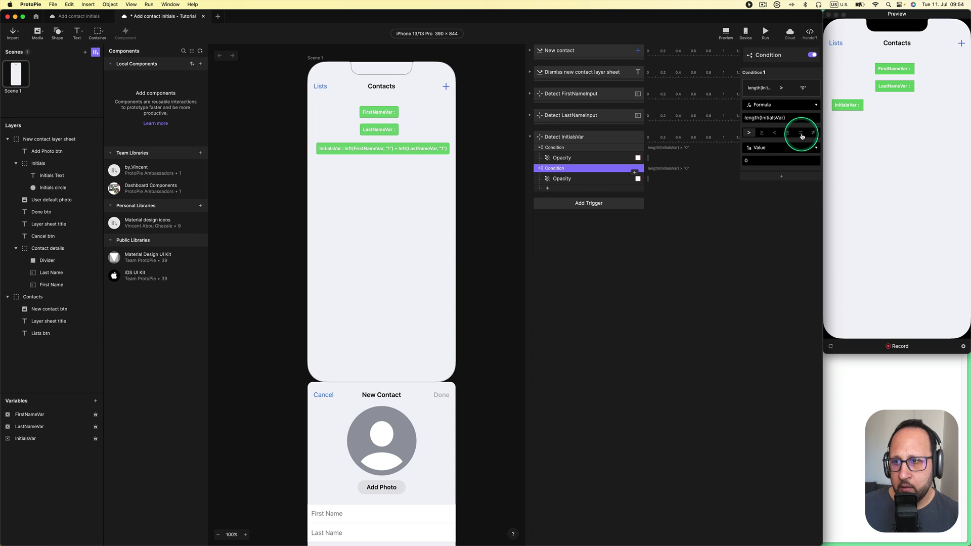
{"action": "left_click", "coordinate": [801, 134]}
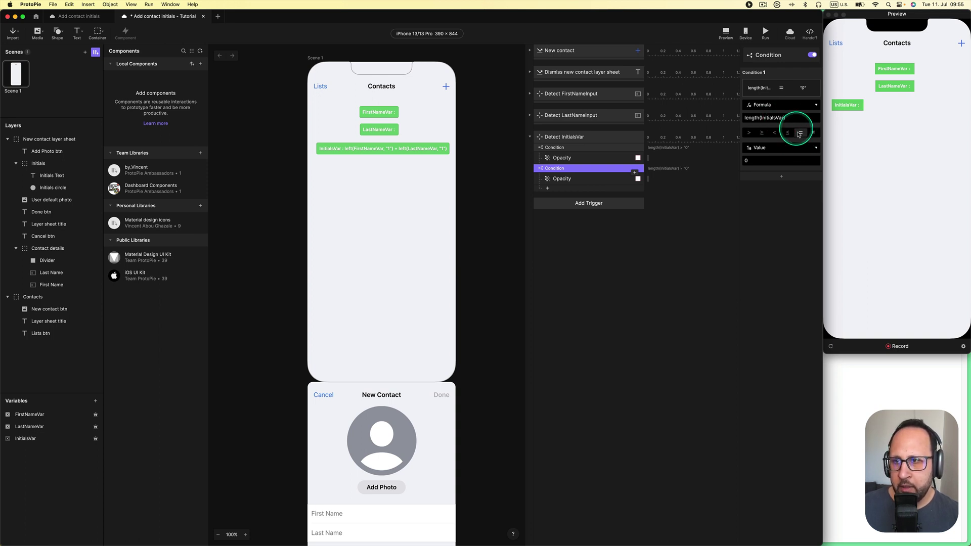
{"action": "left_click", "coordinate": [562, 178]}
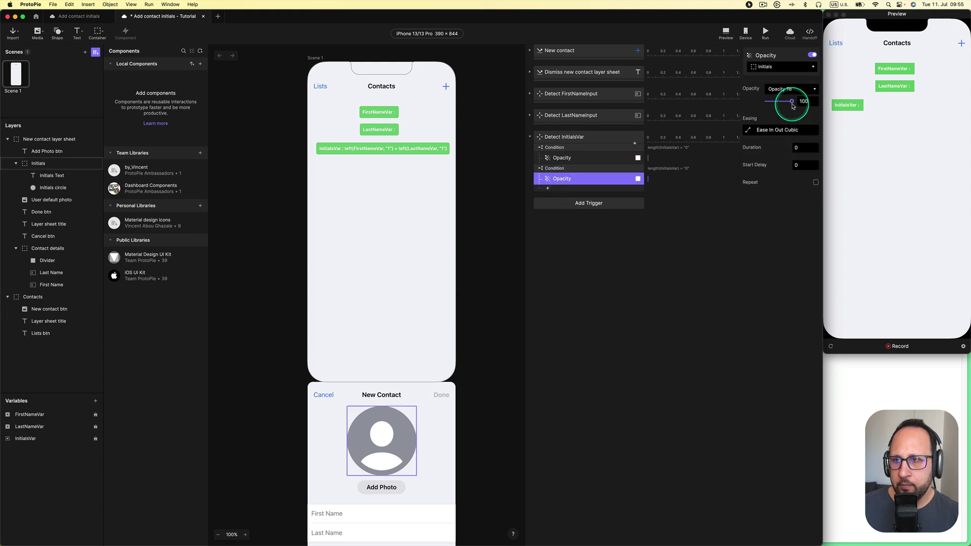
{"action": "left_click_drag", "start_coordinate": [793, 103], "coordinate": [756, 106]}
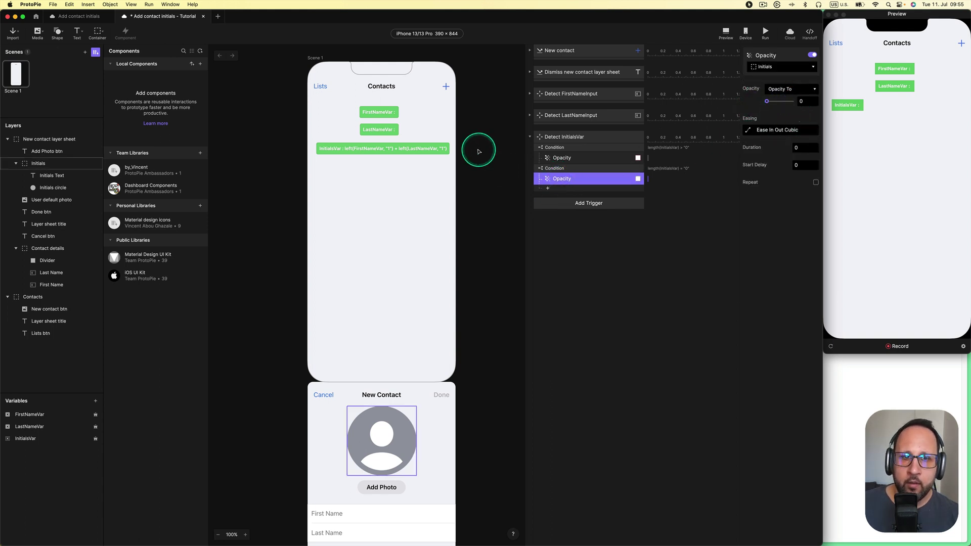
{"action": "left_click", "coordinate": [483, 150]}
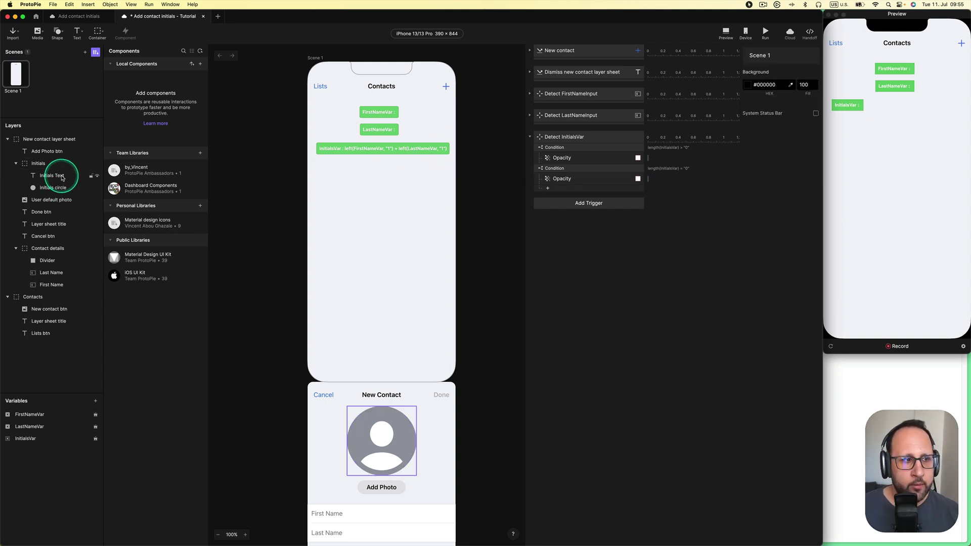
Select the Initials Text layer and collapse, then re-expand, the Detect InitialsVar trigger
{"action": "left_click", "coordinate": [63, 177]}
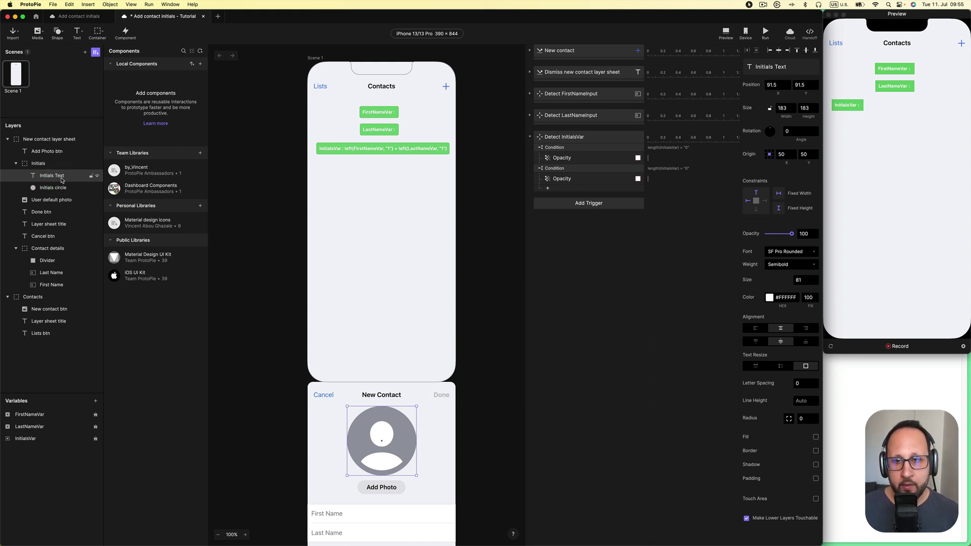
{"action": "left_click", "coordinate": [530, 137]}
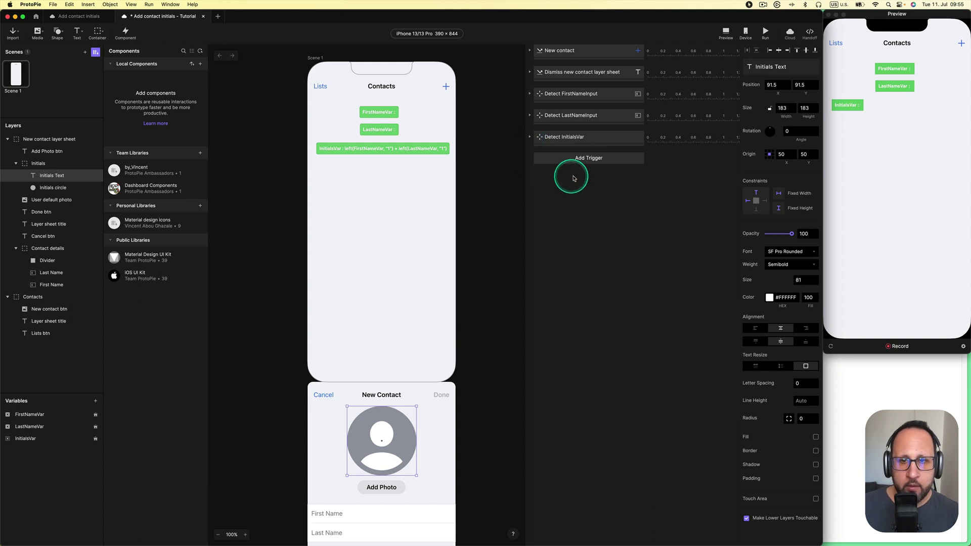
{"action": "left_click", "coordinate": [529, 137]}
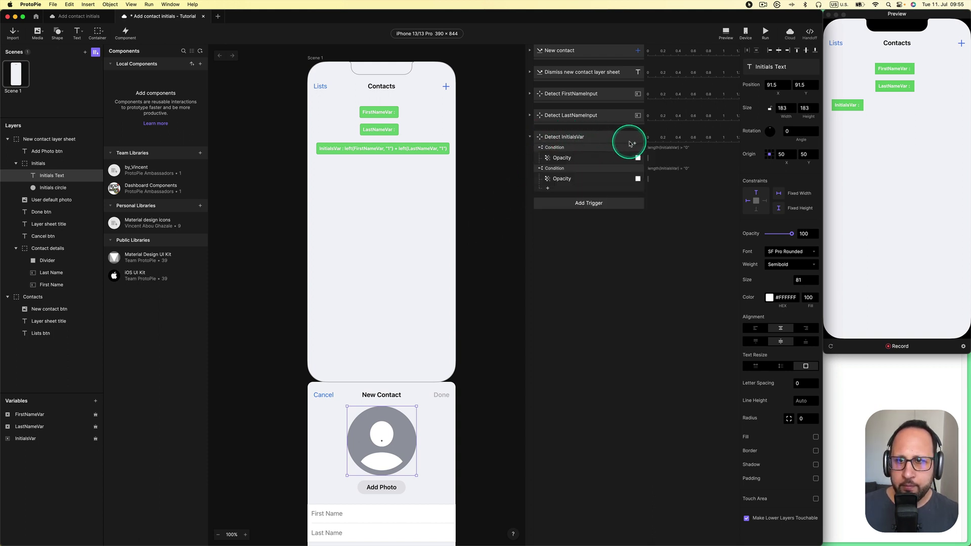
{"action": "key", "text": "alt"}
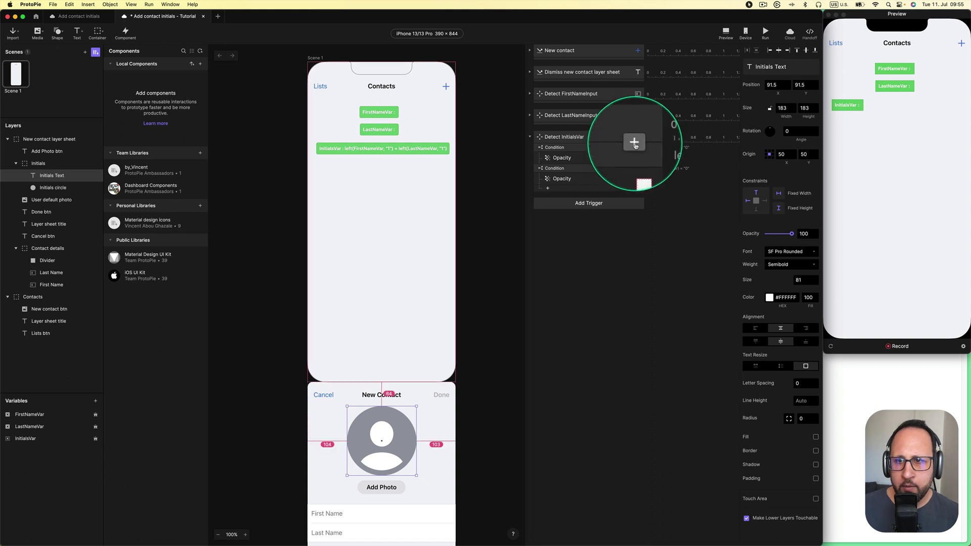
Add a Text response to Detect InitialsVar targeting the Initials Text layer
{"action": "left_click", "coordinate": [636, 144]}
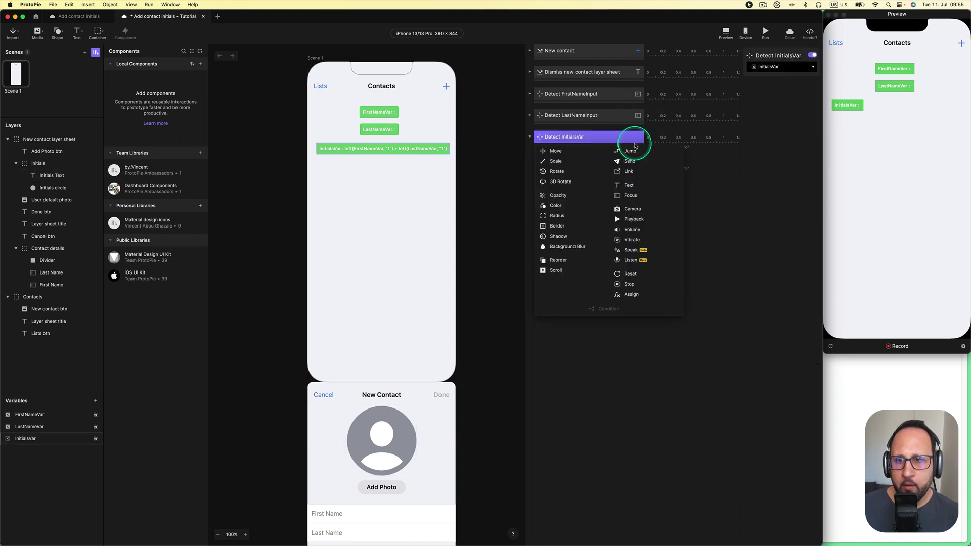
{"action": "left_click", "coordinate": [637, 186]}
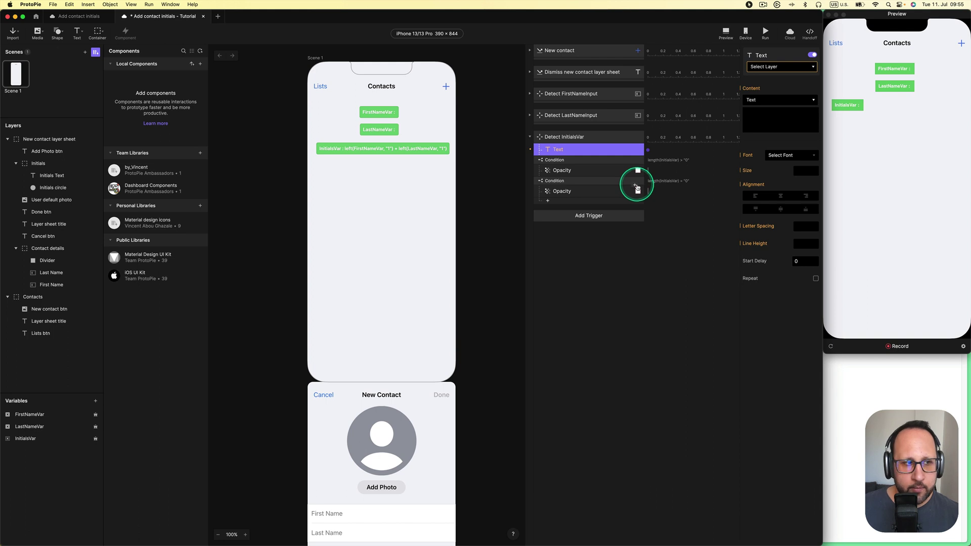
{"action": "left_click", "coordinate": [780, 68]}
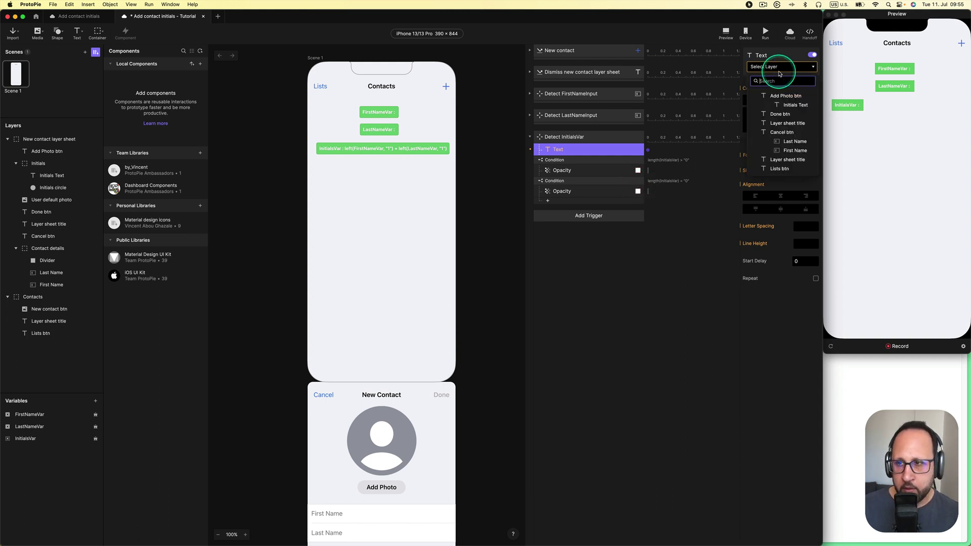
{"action": "left_click", "coordinate": [792, 105]}
Set the Text response's content to the formula InitialsVar
{"action": "left_click", "coordinate": [792, 103]}
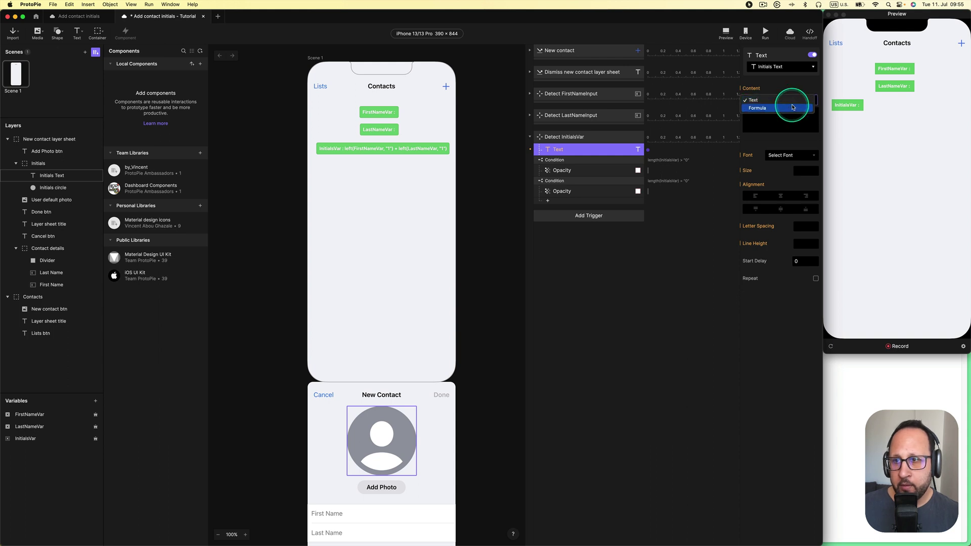
{"action": "left_click", "coordinate": [794, 110]}
{"action": "left_click", "coordinate": [812, 112]}
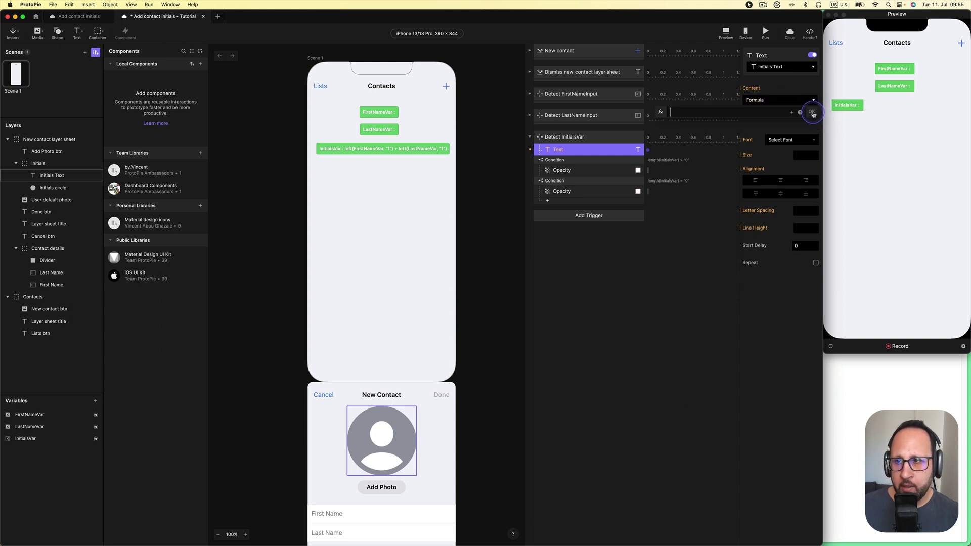
{"action": "left_click", "coordinate": [792, 112]}
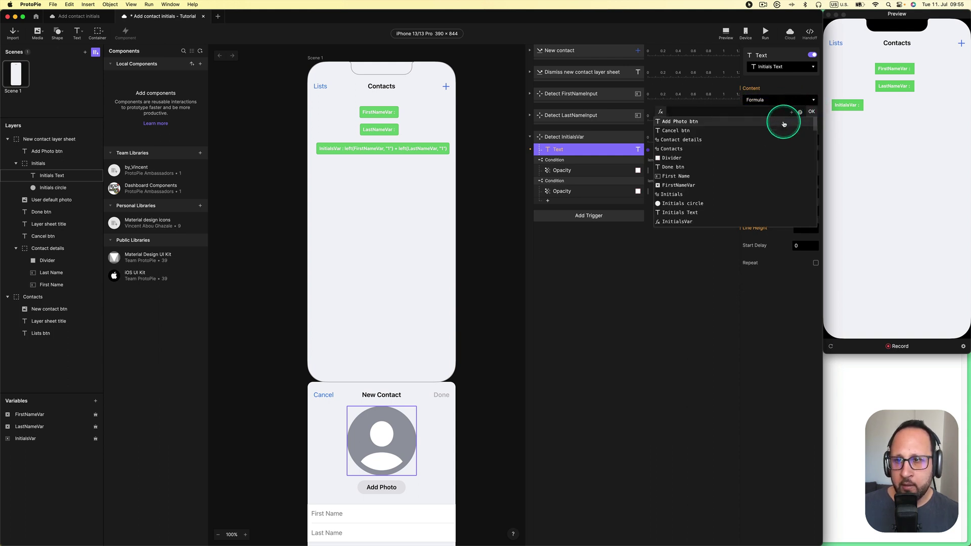
{"action": "left_click", "coordinate": [756, 221]}
{"action": "left_click", "coordinate": [813, 111]}
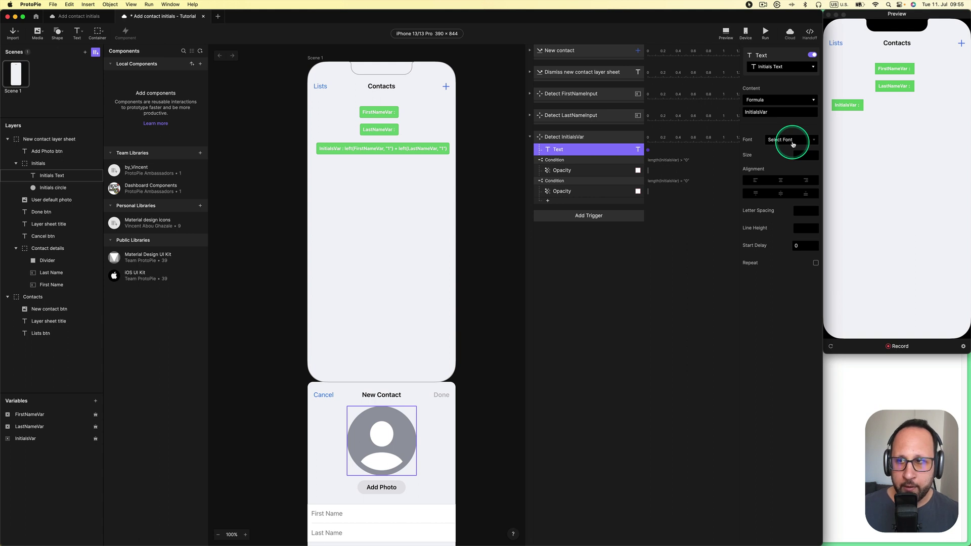
{"action": "left_click", "coordinate": [890, 149]}
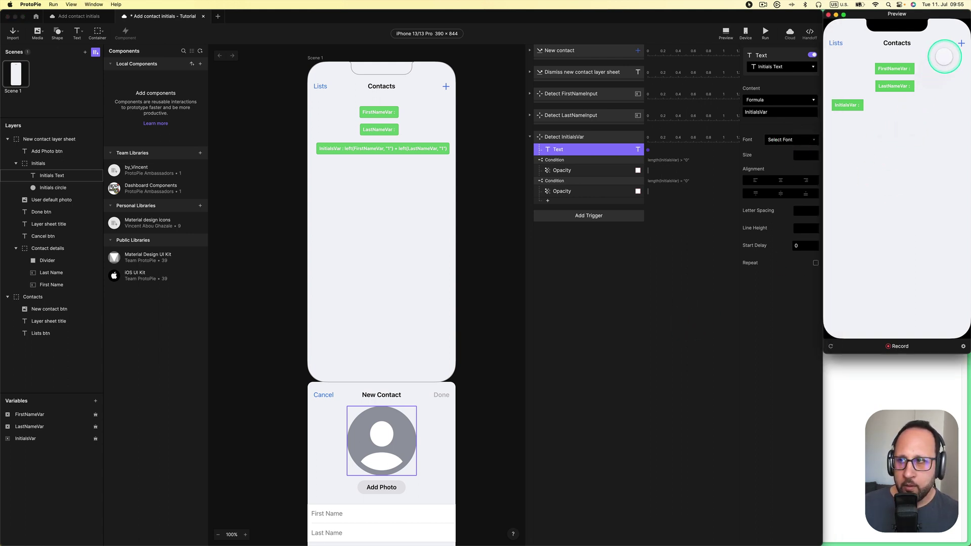
Reopen the New Contact sheet in the preview and enter 'M' and 'O' as first and last names
{"action": "left_click", "coordinate": [960, 43]}
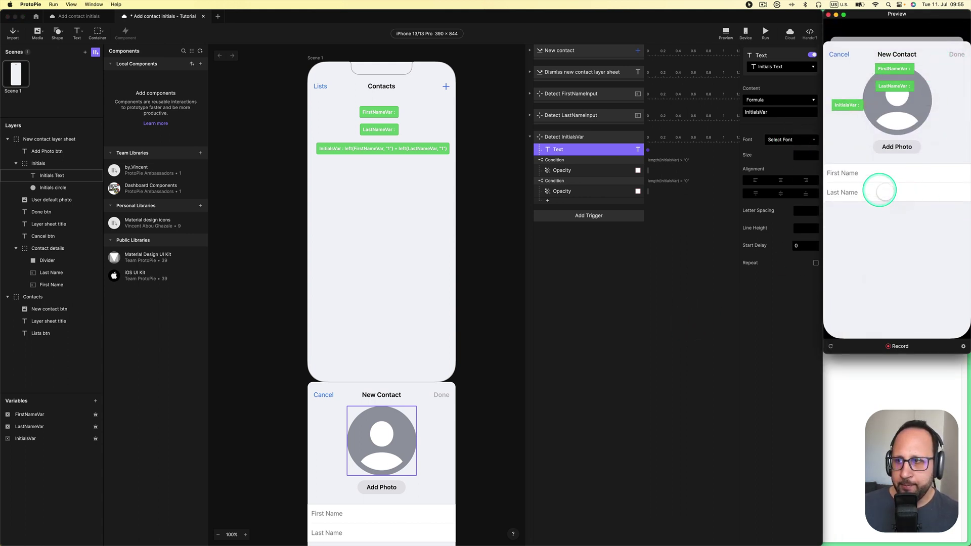
{"action": "left_click", "coordinate": [876, 177]}
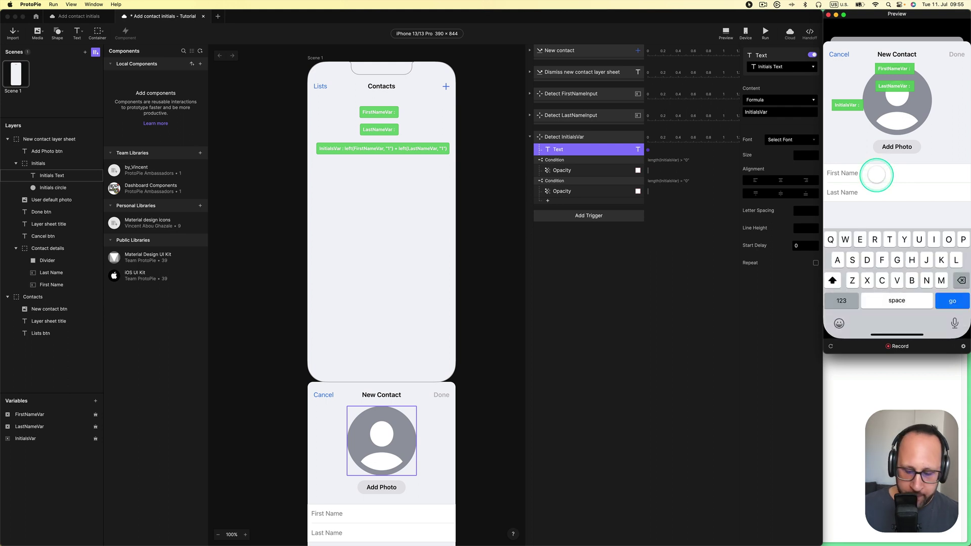
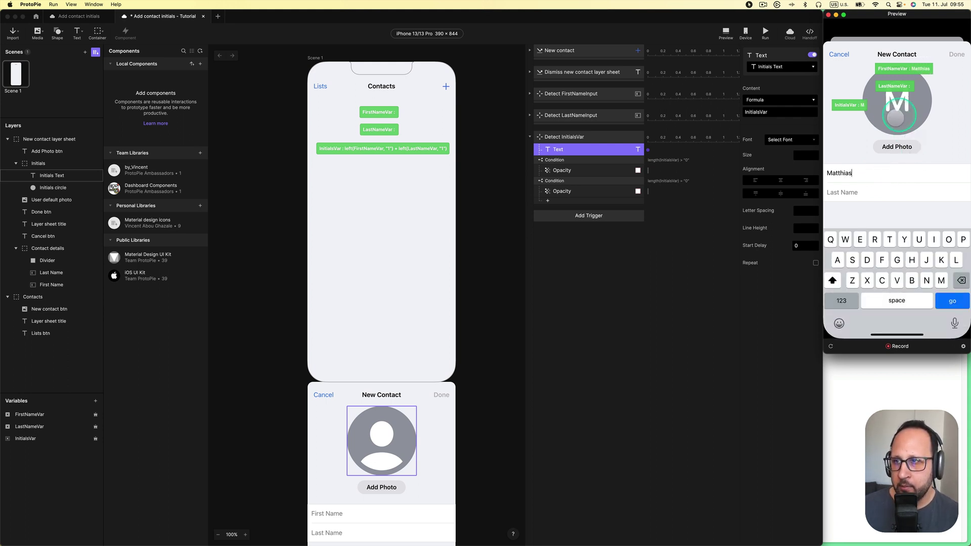
{"action": "left_click", "coordinate": [854, 192]}
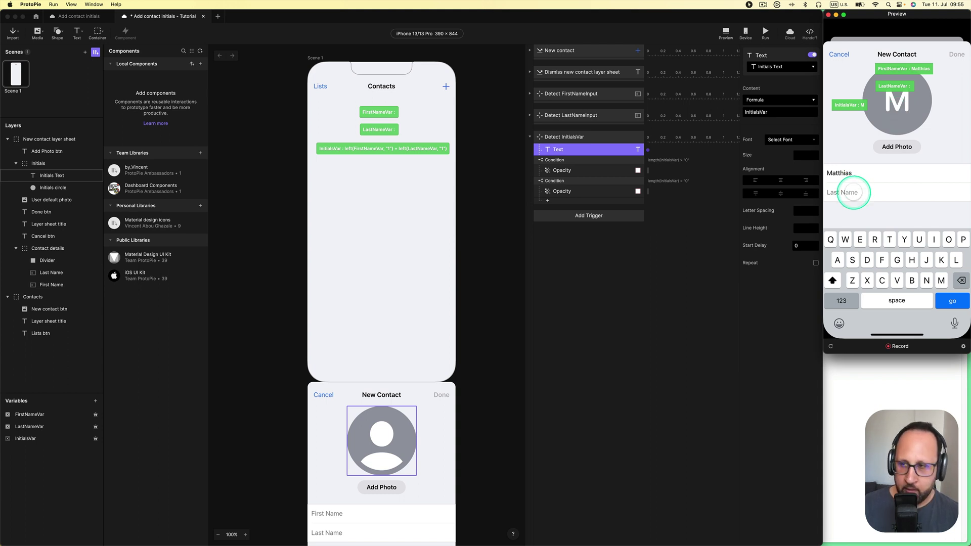
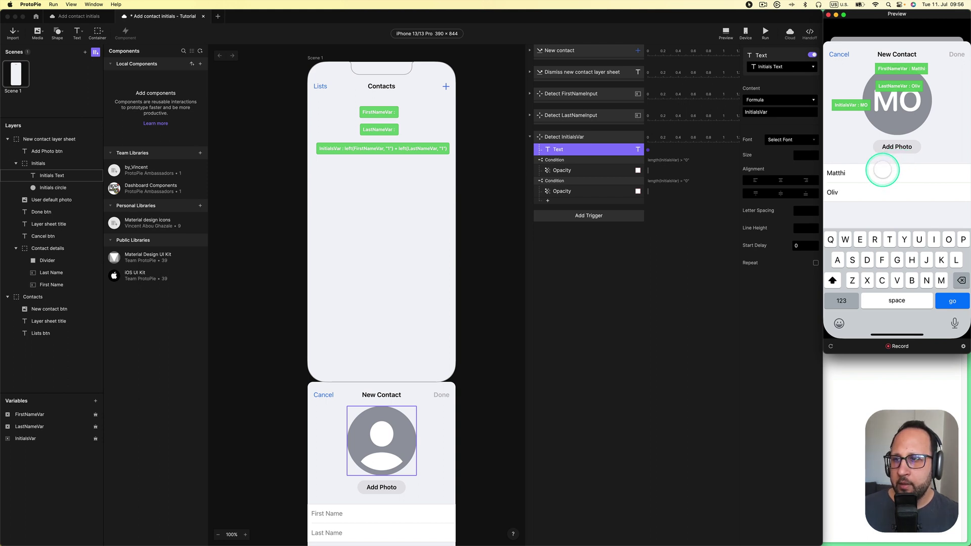
Erase the names, retype 'Vincen' as first name, then clear both name fields completely
{"action": "key", "text": "BackSpace"}
{"action": "key", "text": "BackSpace"}
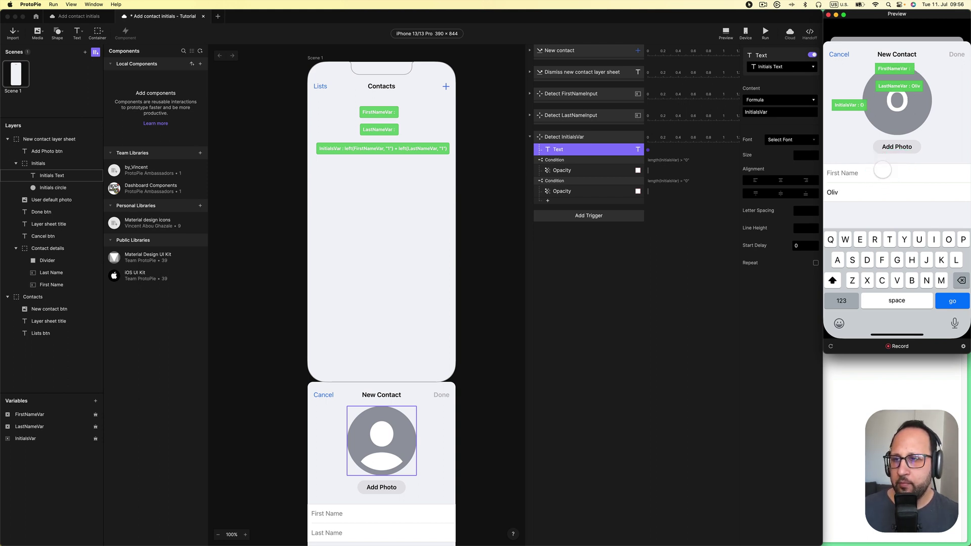
{"action": "left_click", "coordinate": [844, 178]}
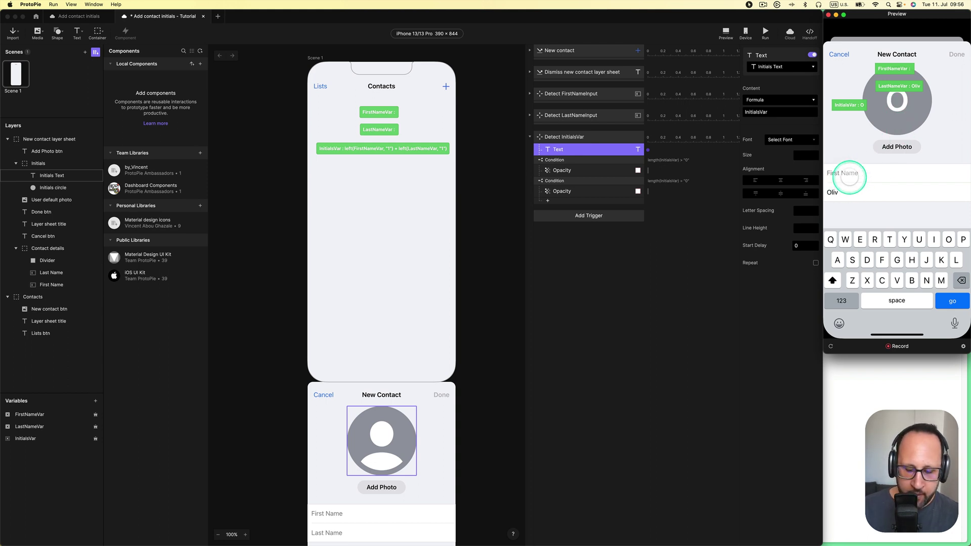
{"action": "type", "text": "Vincen"}
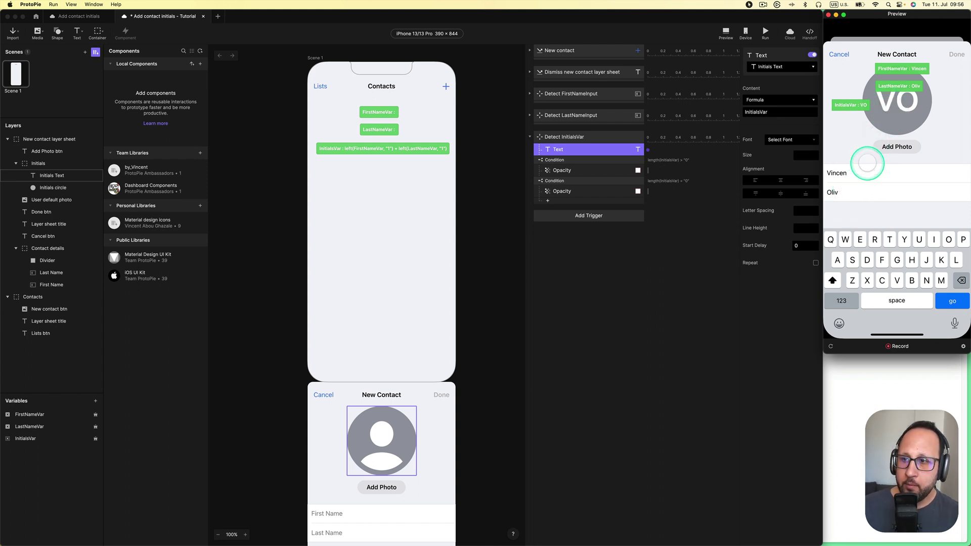
{"action": "key", "text": "BackSpace"}
{"action": "key", "text": "BackSpace"}
{"action": "key", "text": "BackSpace"}
{"action": "key", "text": "BackSpace"}
{"action": "key", "text": "BackSpace"}
{"action": "key", "text": "BackSpace"}
{"action": "left_click", "coordinate": [856, 192]}
{"action": "key", "text": "BackSpace"}
{"action": "key", "text": "BackSpace"}
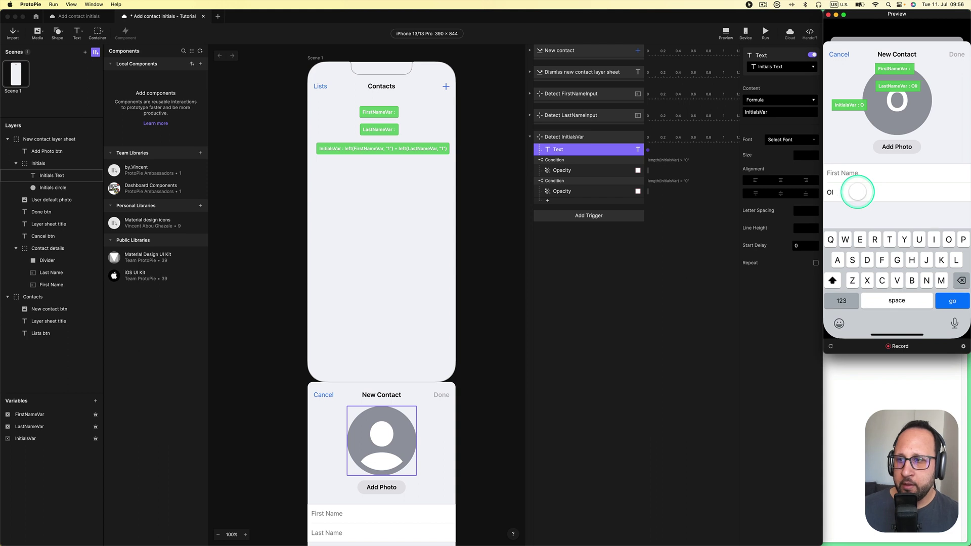
{"action": "key", "text": "BackSpace"}
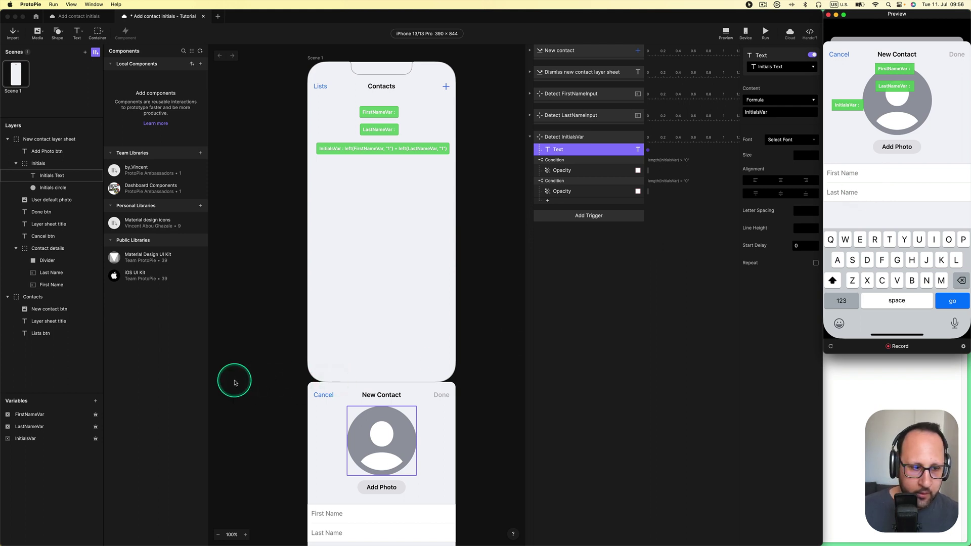
Hide the InitialsVar and FirstNameVar debug labels and reopen a fresh New Contact sheet in the preview
{"action": "left_click", "coordinate": [92, 439]}
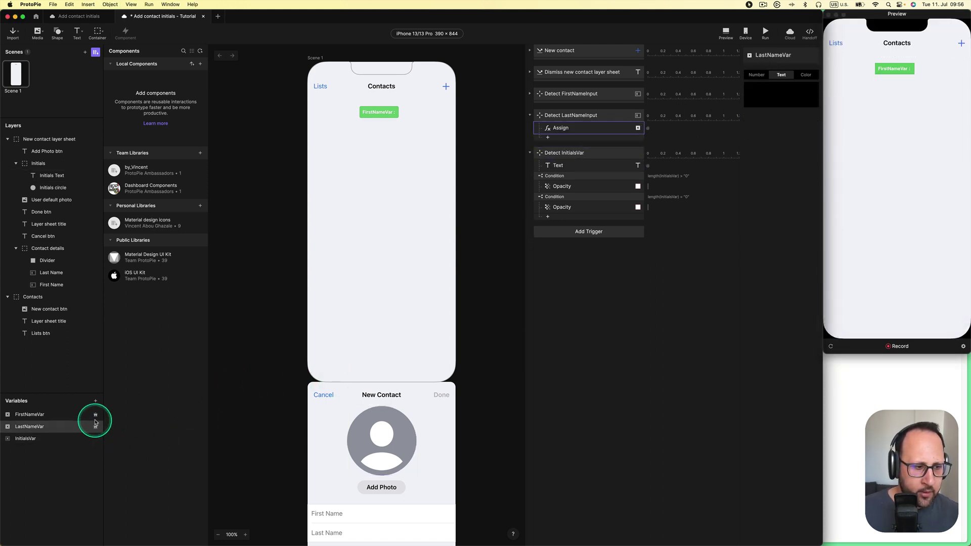
{"action": "left_click", "coordinate": [93, 415]}
{"action": "left_click", "coordinate": [254, 321]}
{"action": "left_click", "coordinate": [867, 104]}
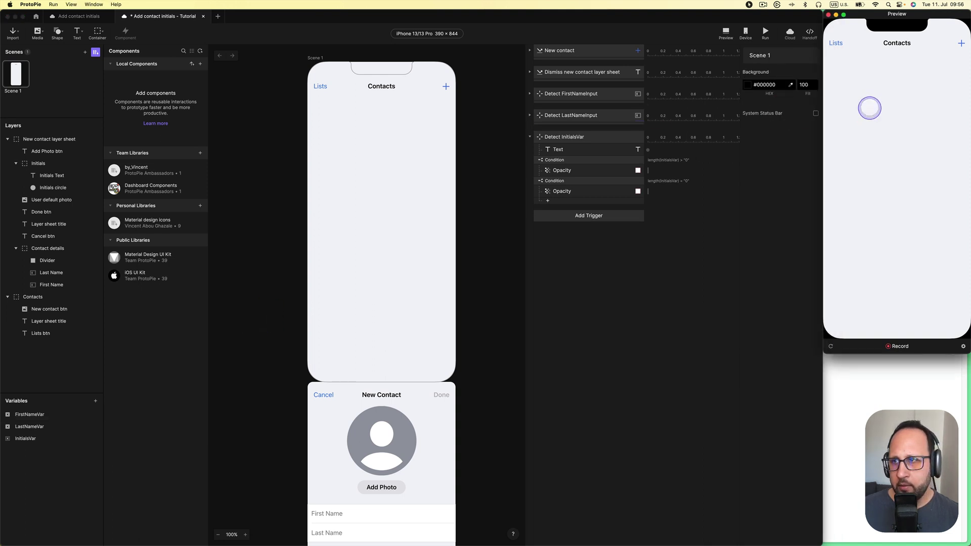
{"action": "left_click", "coordinate": [960, 44]}
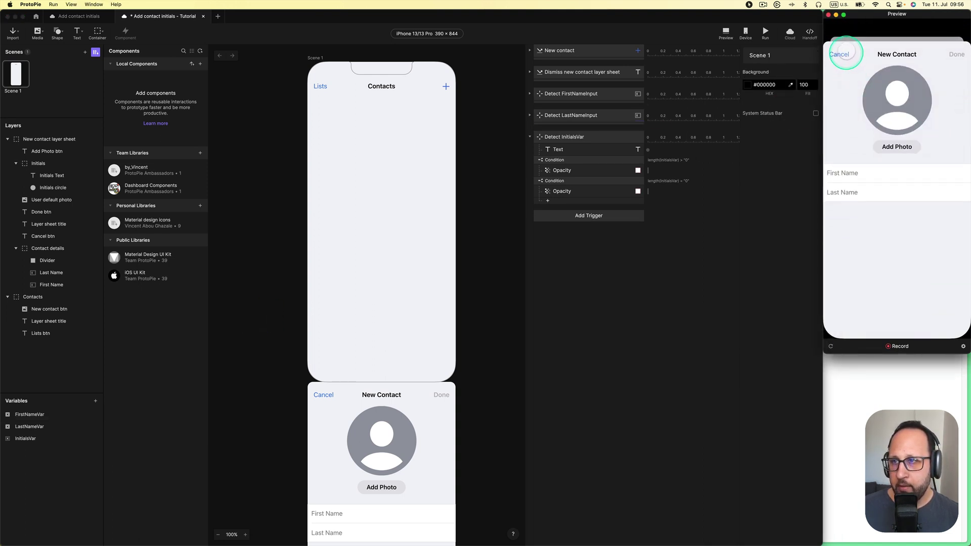
{"action": "left_click", "coordinate": [839, 54]}
{"action": "left_click", "coordinate": [960, 44]}
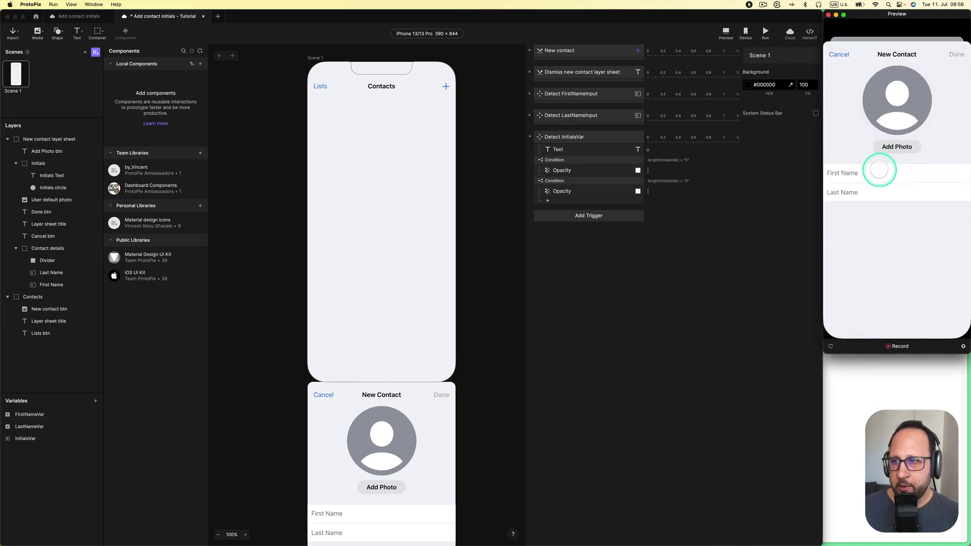
Type 'Mat' as first name and 'Oli' as last name so the avatar shows initials
{"action": "left_click", "coordinate": [880, 170]}
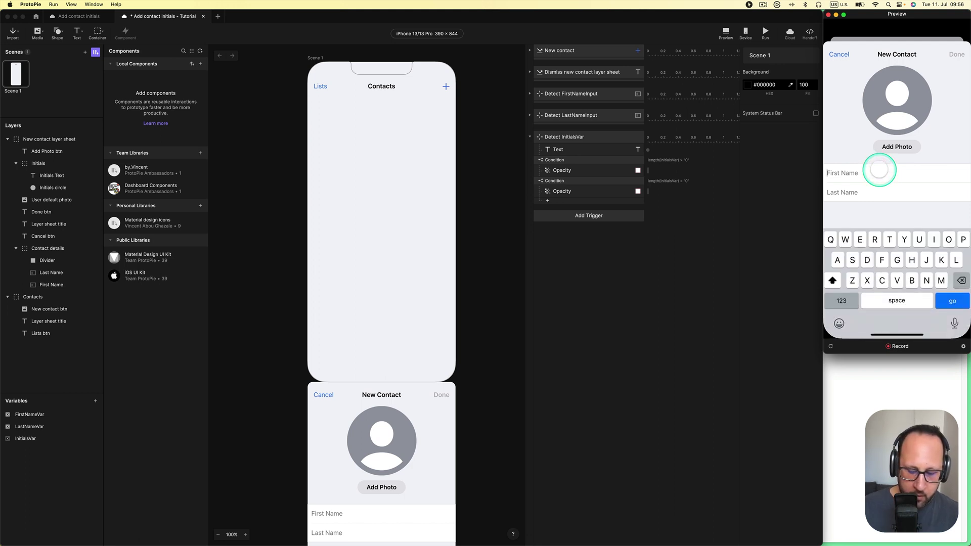
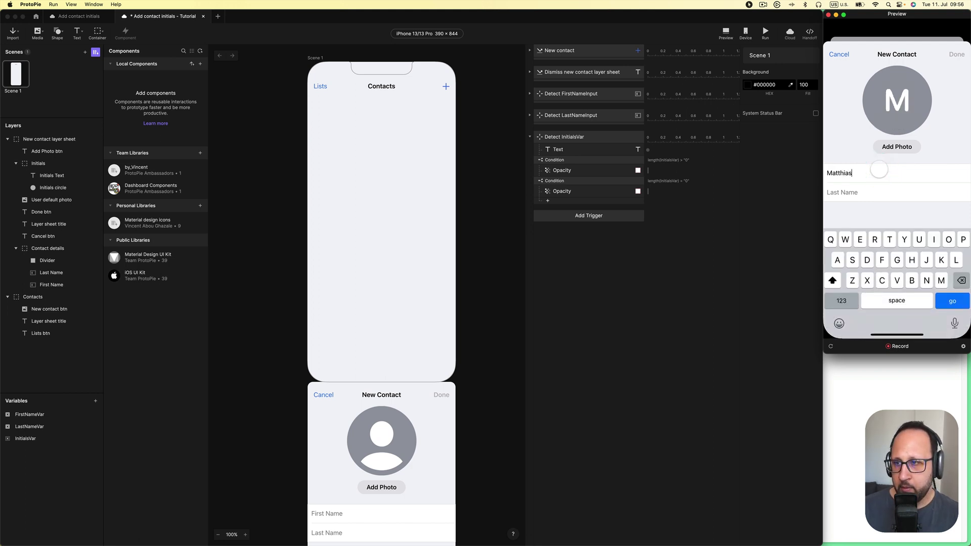
{"action": "left_click", "coordinate": [856, 191]}
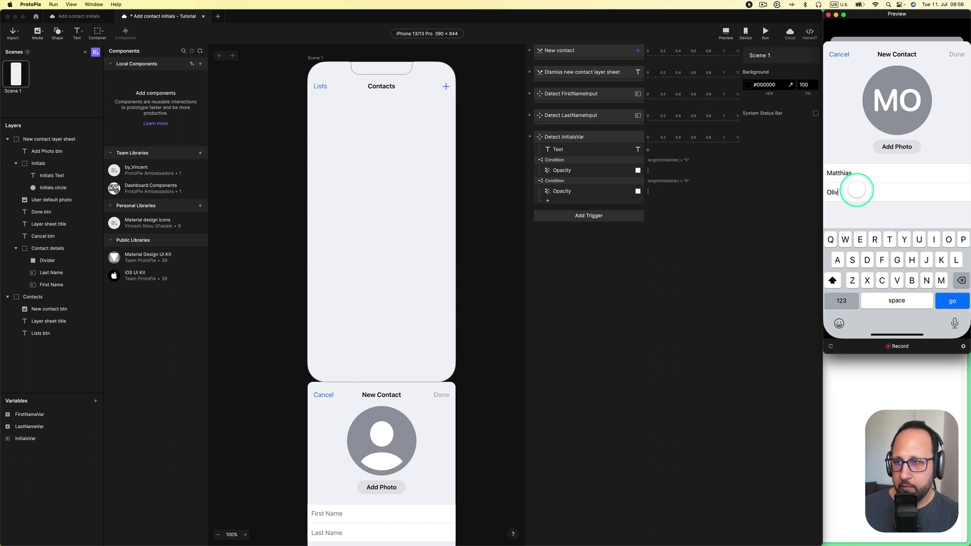
{"action": "left_click", "coordinate": [856, 190]}
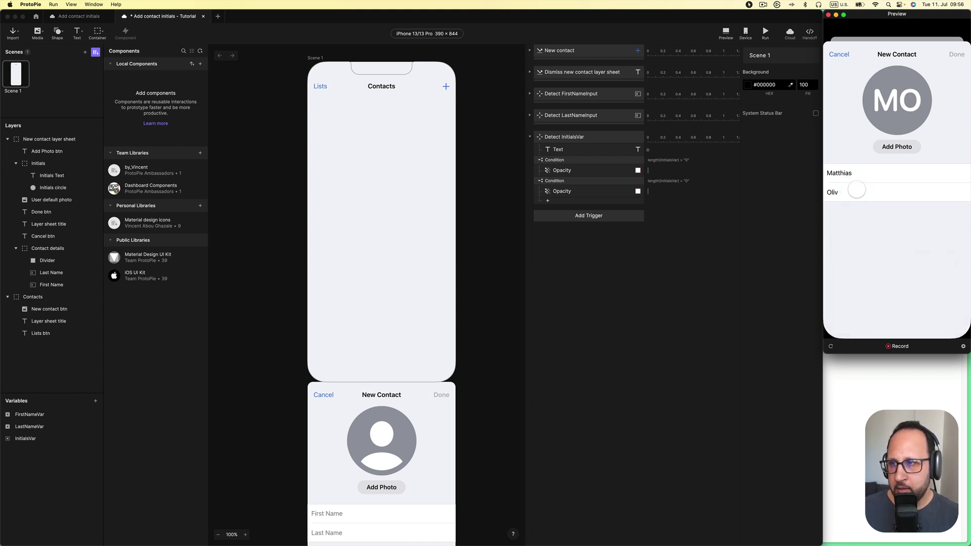
{"action": "left_click", "coordinate": [844, 156]}
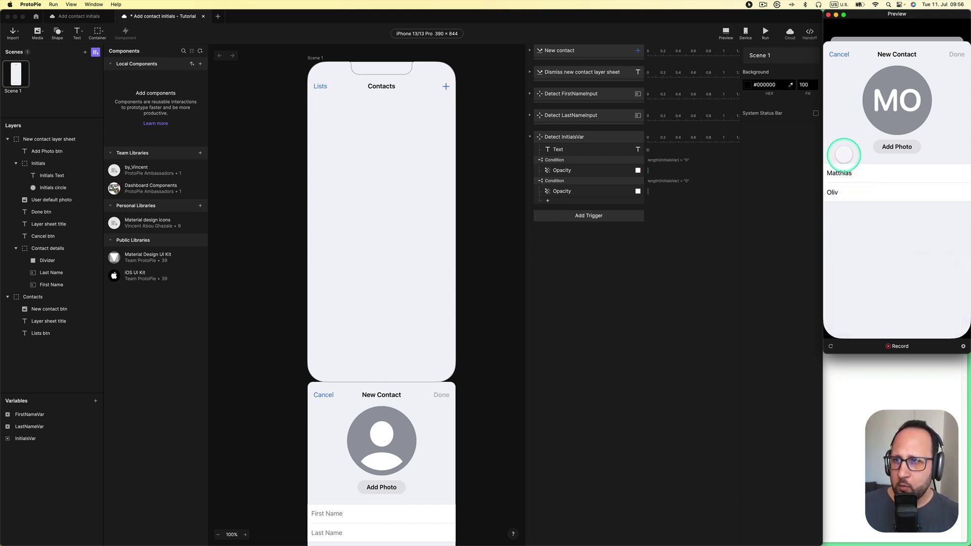
Cancel and reopen the sheet to confirm the avatar resets, then collapse Detect InitialsVar
{"action": "left_click", "coordinate": [837, 54]}
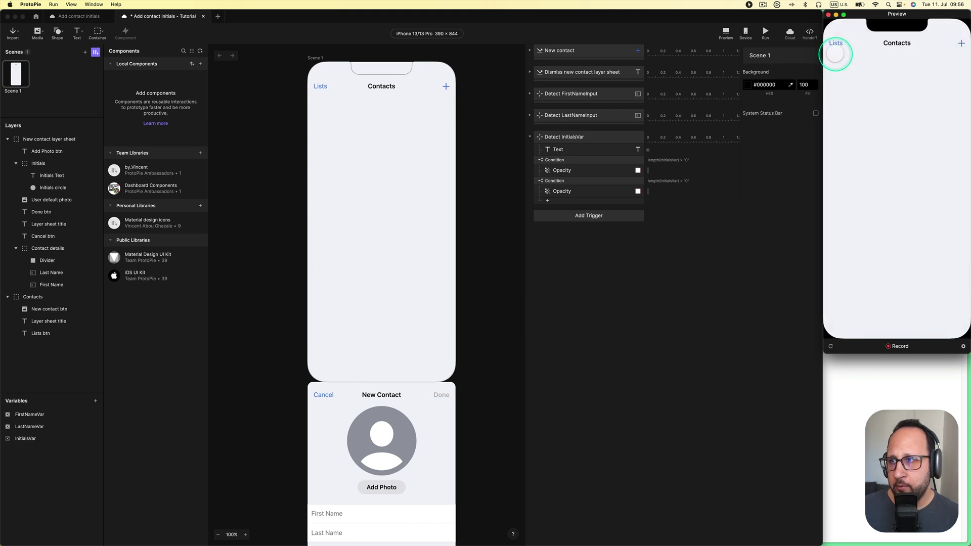
{"action": "left_click", "coordinate": [959, 43]}
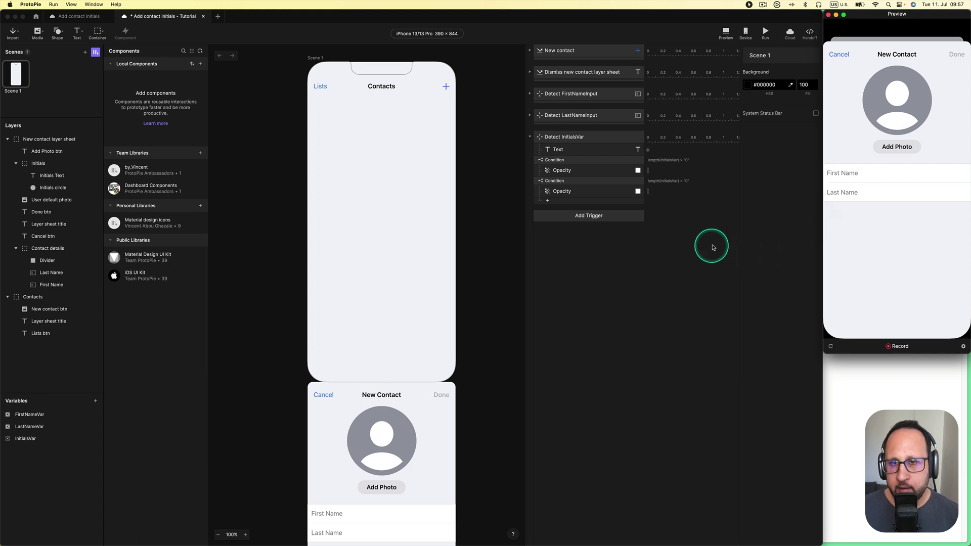
{"action": "left_click", "coordinate": [696, 245]}
{"action": "left_click", "coordinate": [530, 138]}
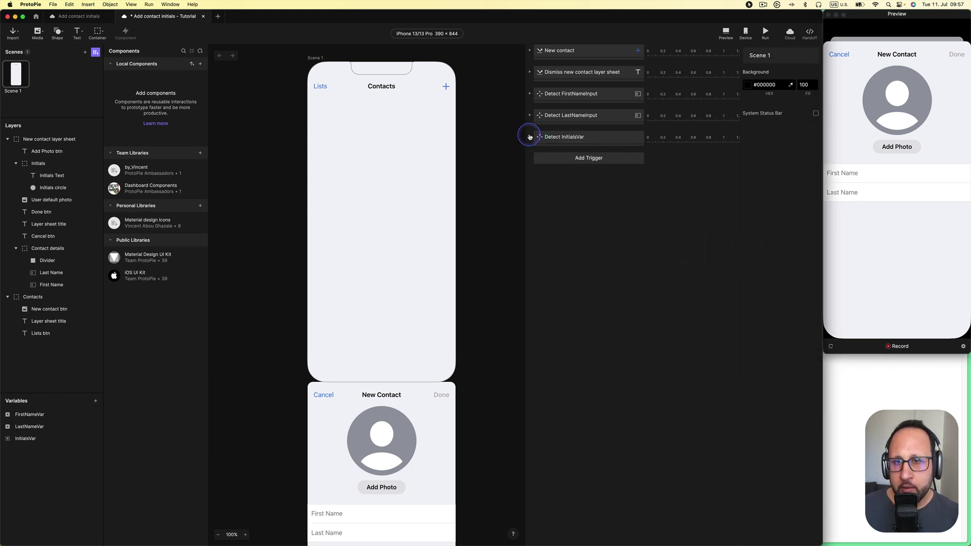
Expand Dismiss new contact layer sheet and review its sheet and Contacts reset timings
{"action": "left_click", "coordinate": [531, 73]}
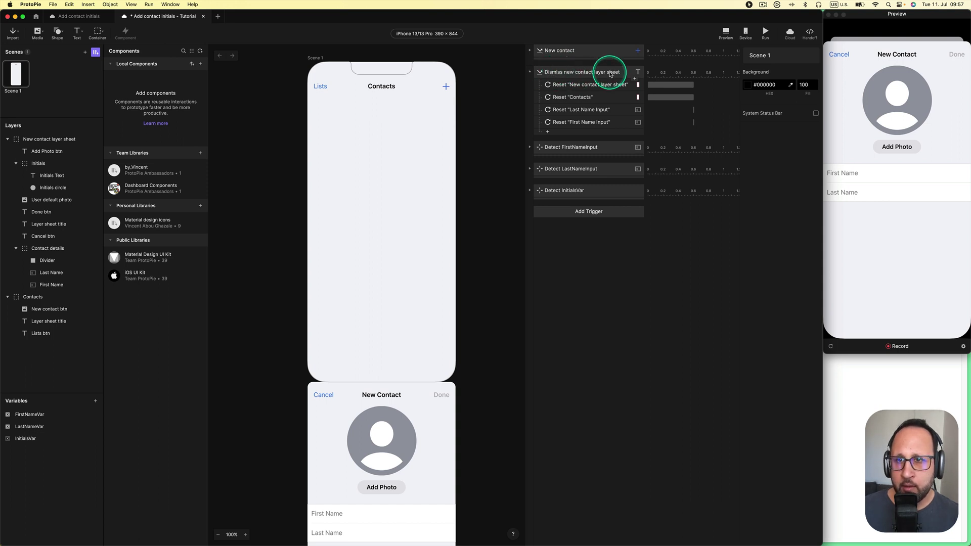
{"action": "left_click", "coordinate": [611, 75]}
{"action": "left_click", "coordinate": [320, 401]}
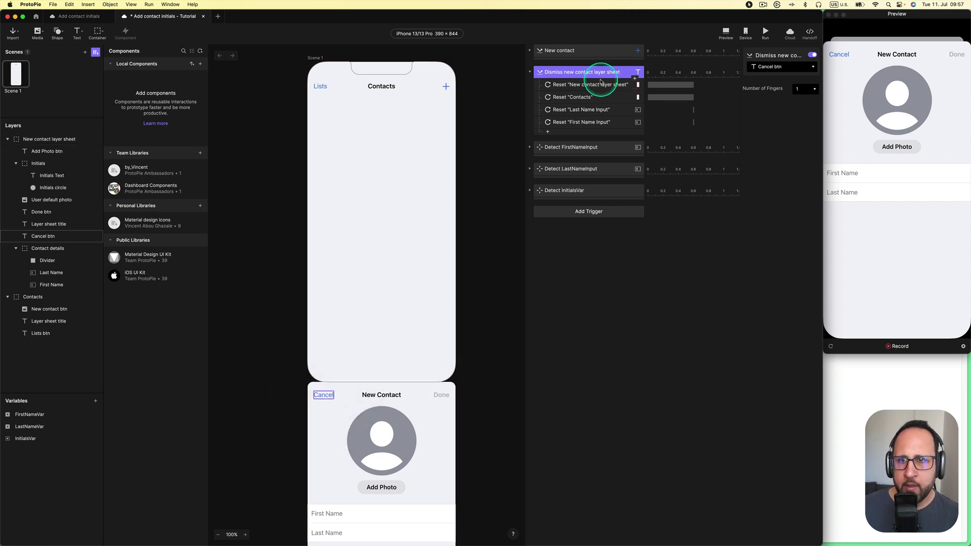
{"action": "left_click", "coordinate": [594, 85]}
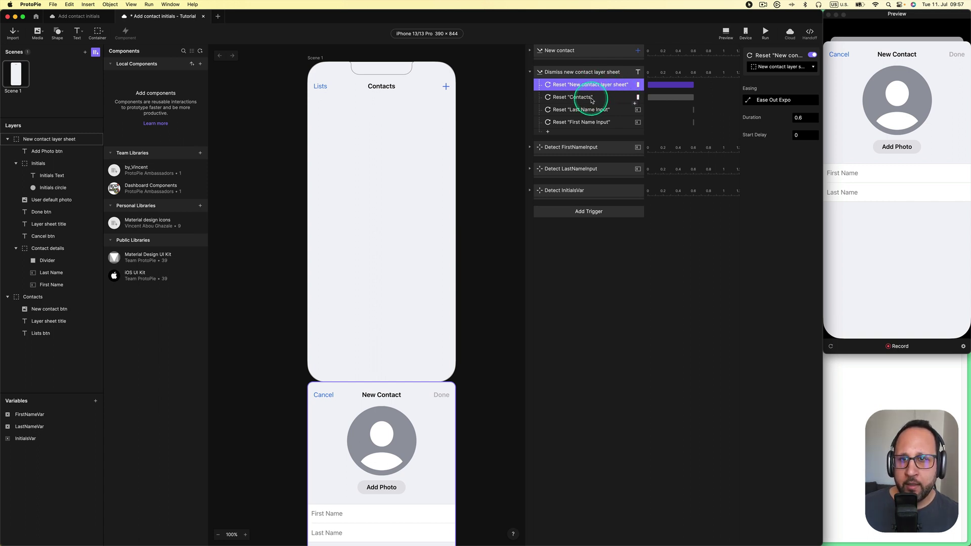
{"action": "left_click", "coordinate": [592, 99]}
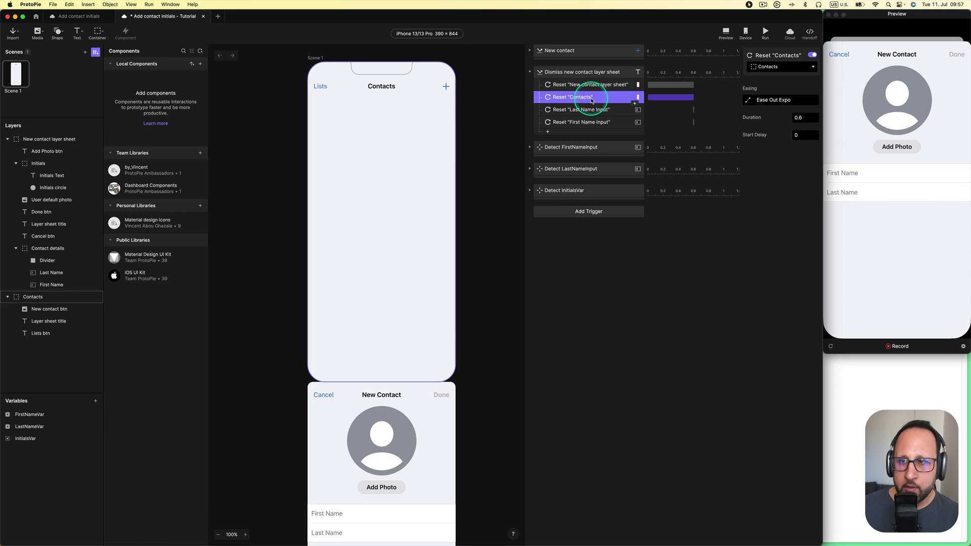
{"action": "left_click", "coordinate": [592, 85]}
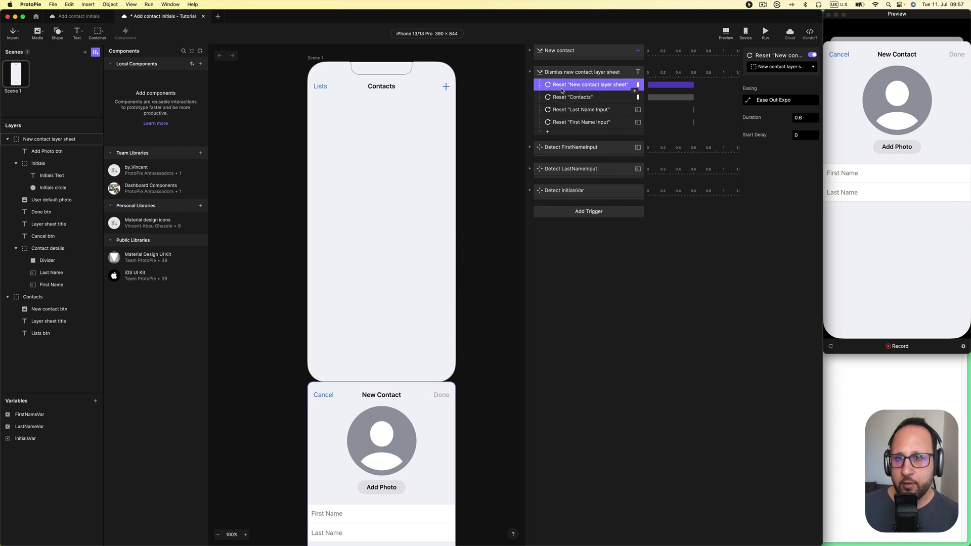
Give Reset "First Name Input" a duration of 0 and a 0.6 s start delay
{"action": "left_click", "coordinate": [563, 91]}
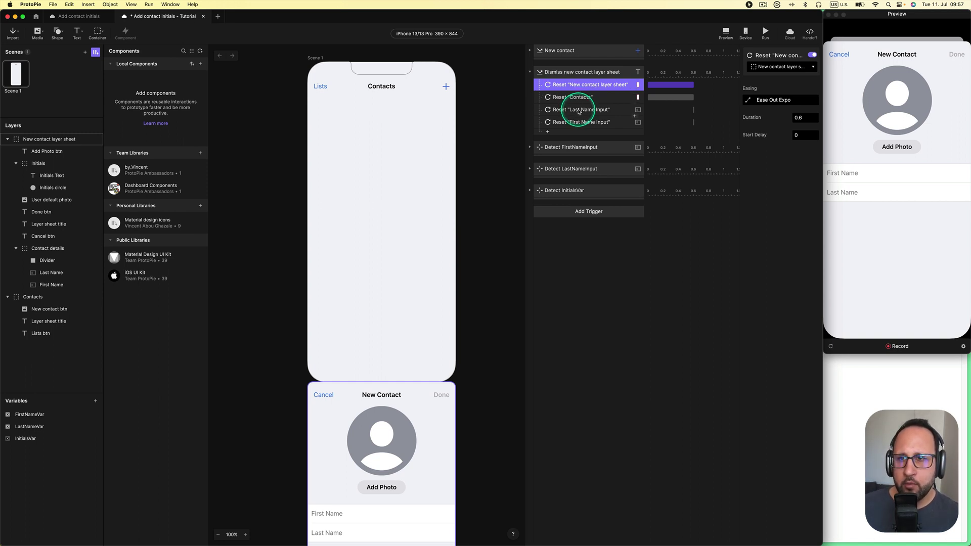
{"action": "left_click", "coordinate": [579, 110]}
{"action": "left_click", "coordinate": [596, 123]}
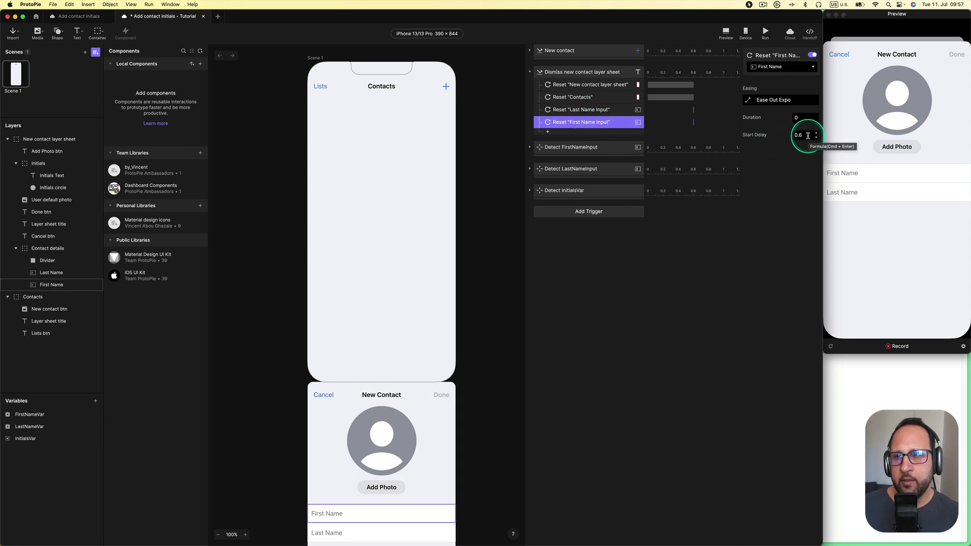
{"action": "left_click", "coordinate": [602, 110]}
{"action": "left_click", "coordinate": [603, 122]}
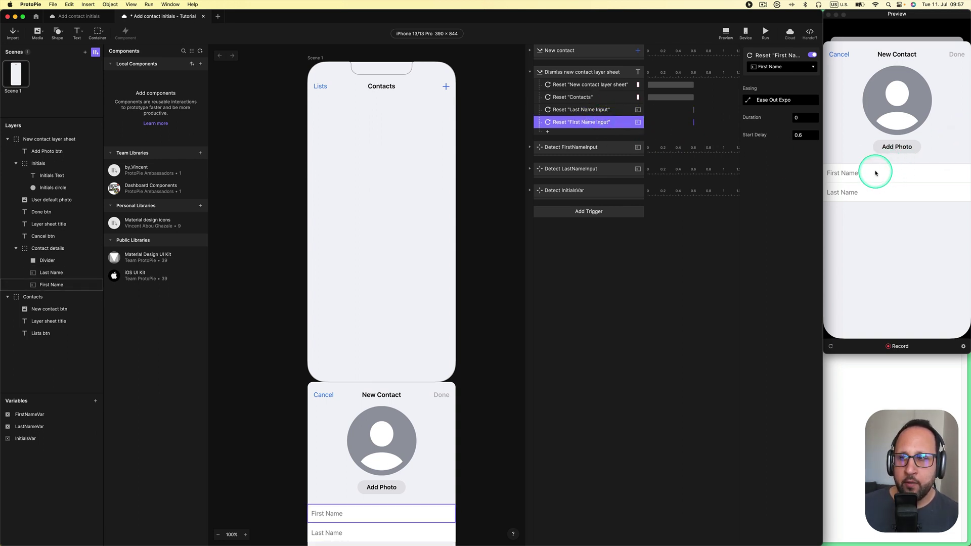
Cancel the New Contact sheet in the preview, reopen it with +, and cancel again
{"action": "left_click", "coordinate": [843, 65]}
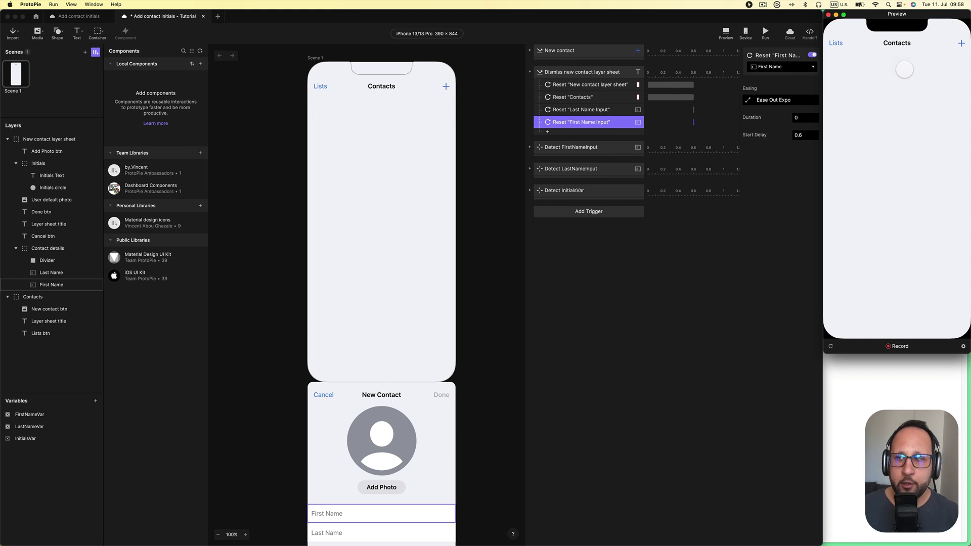
{"action": "left_click", "coordinate": [961, 43]}
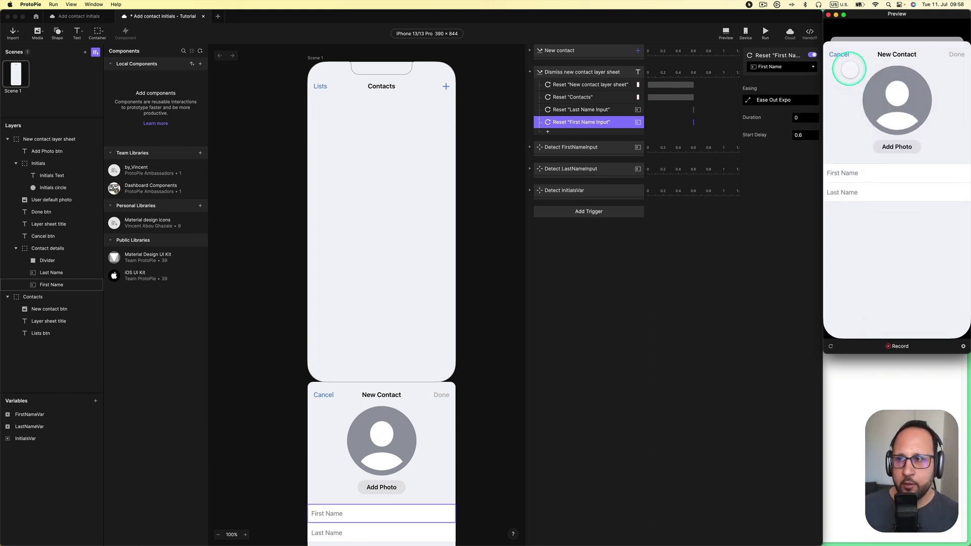
{"action": "left_click", "coordinate": [842, 56]}
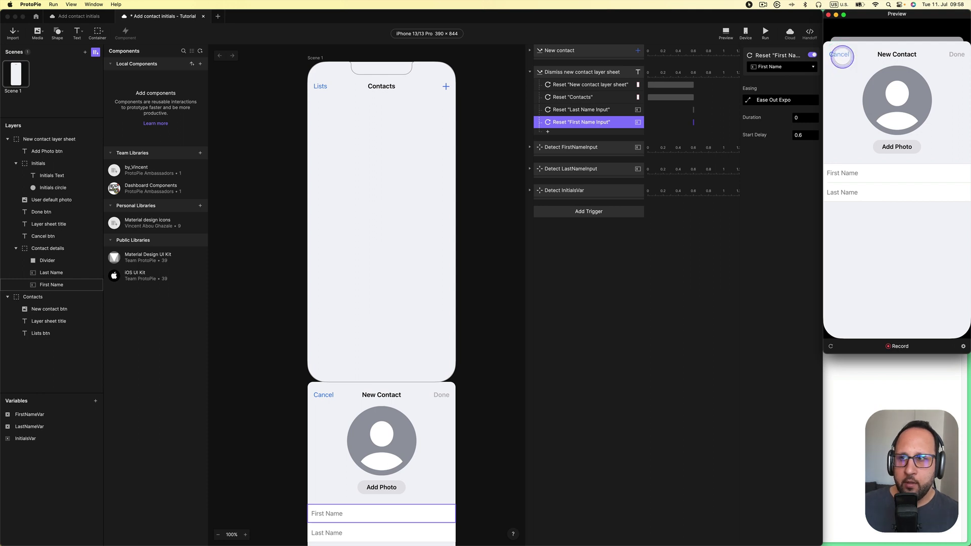
{"action": "left_click", "coordinate": [490, 201]}
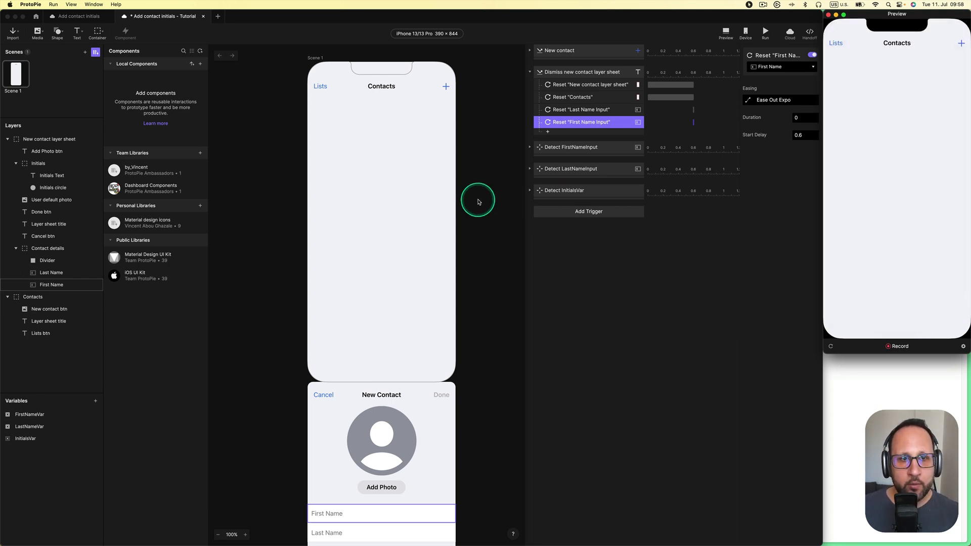